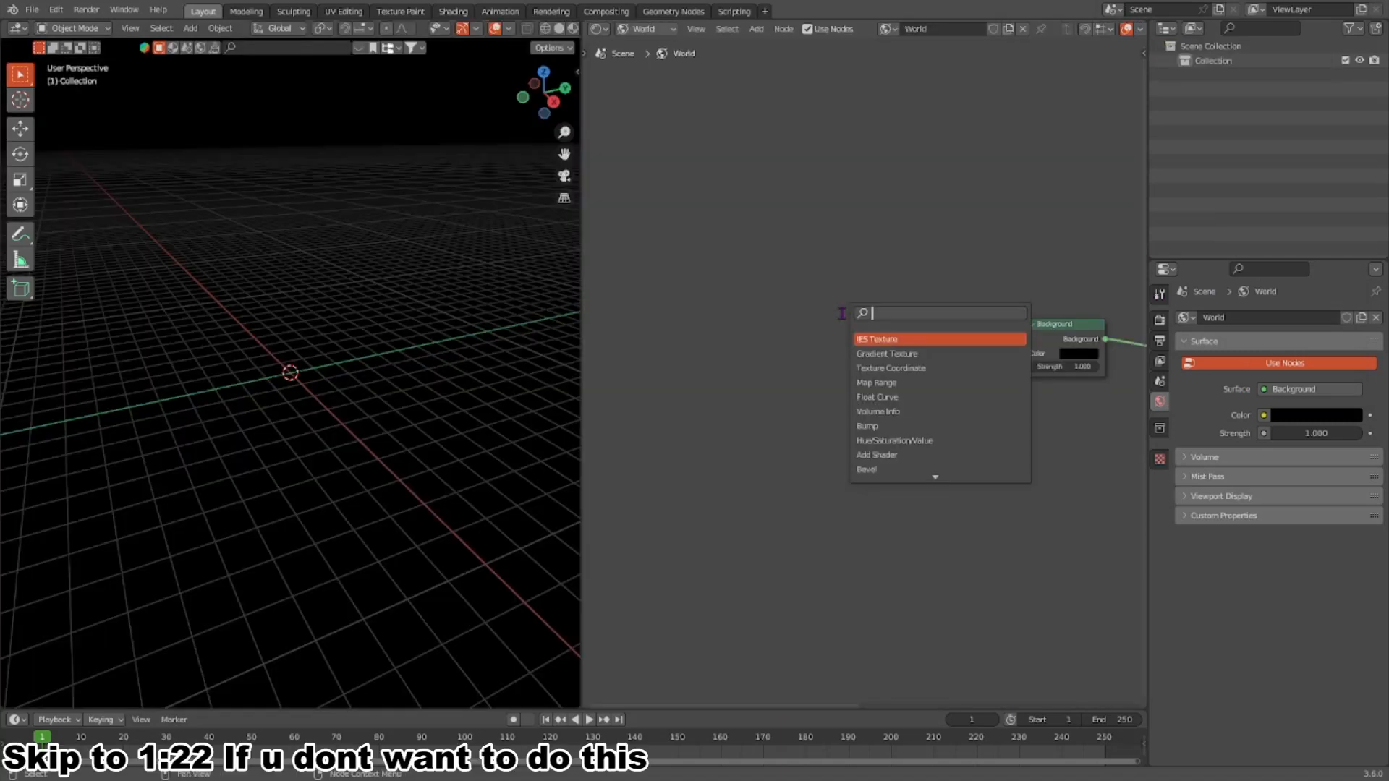
- Add a Noise Texture and a Color Ramp to the world nodes, feeding noise Fac through the ramp into the Background color
type("oise")
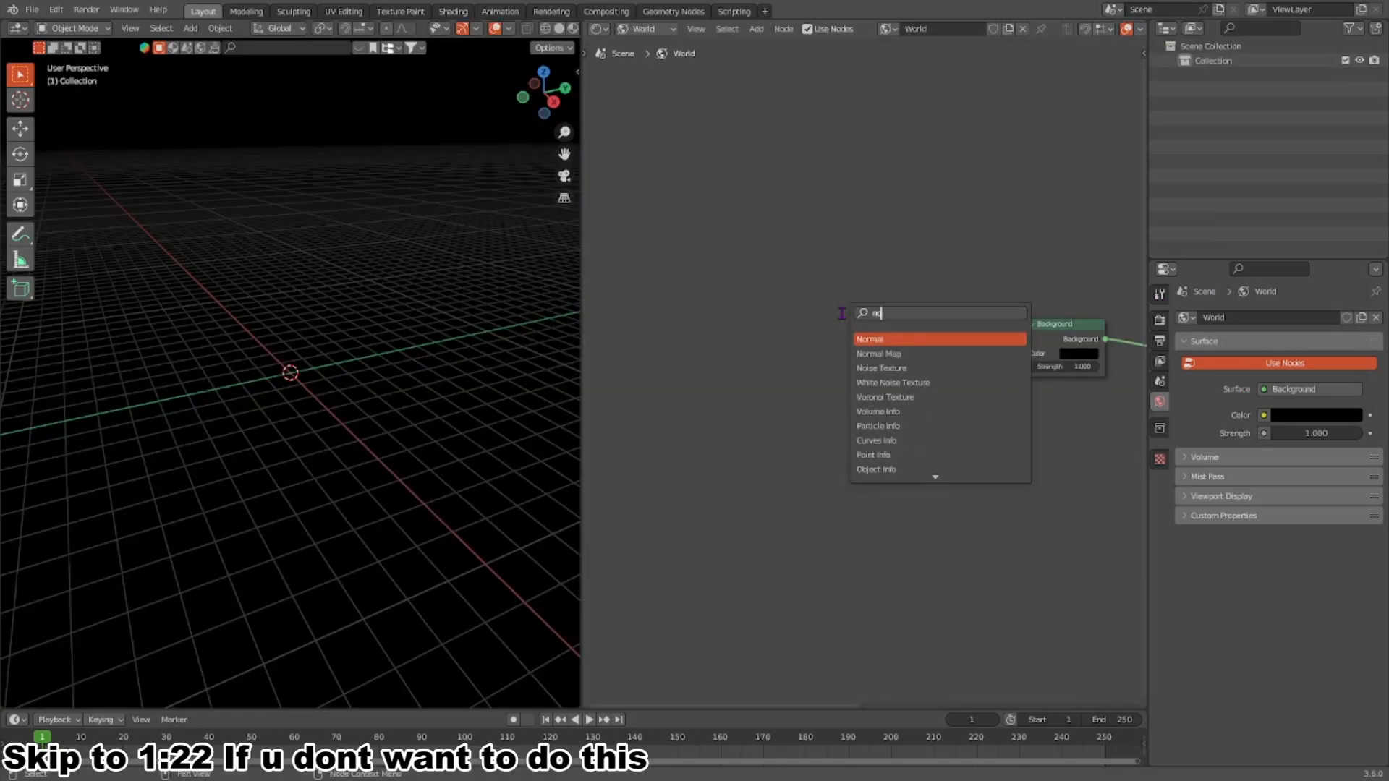
left_click(881, 340)
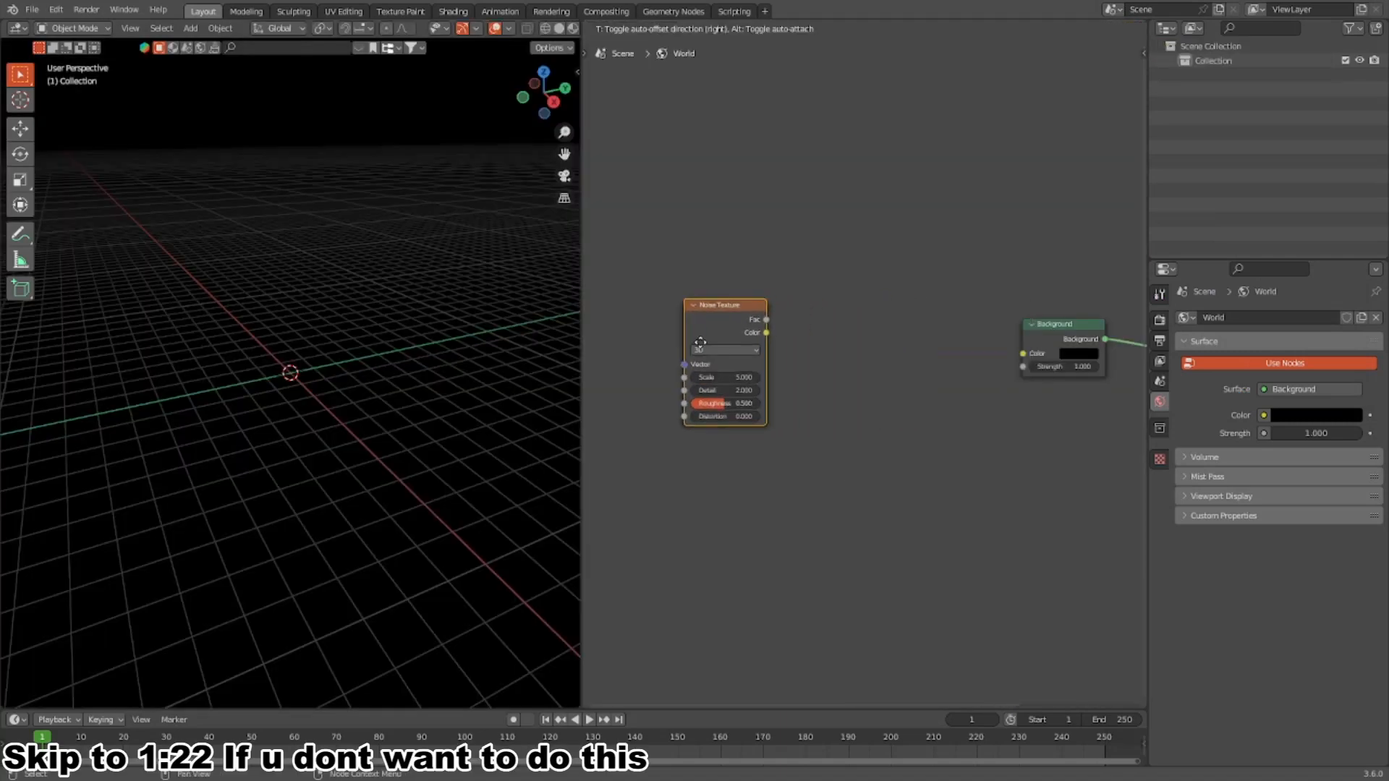
left_click(686, 339)
key("shift+a")
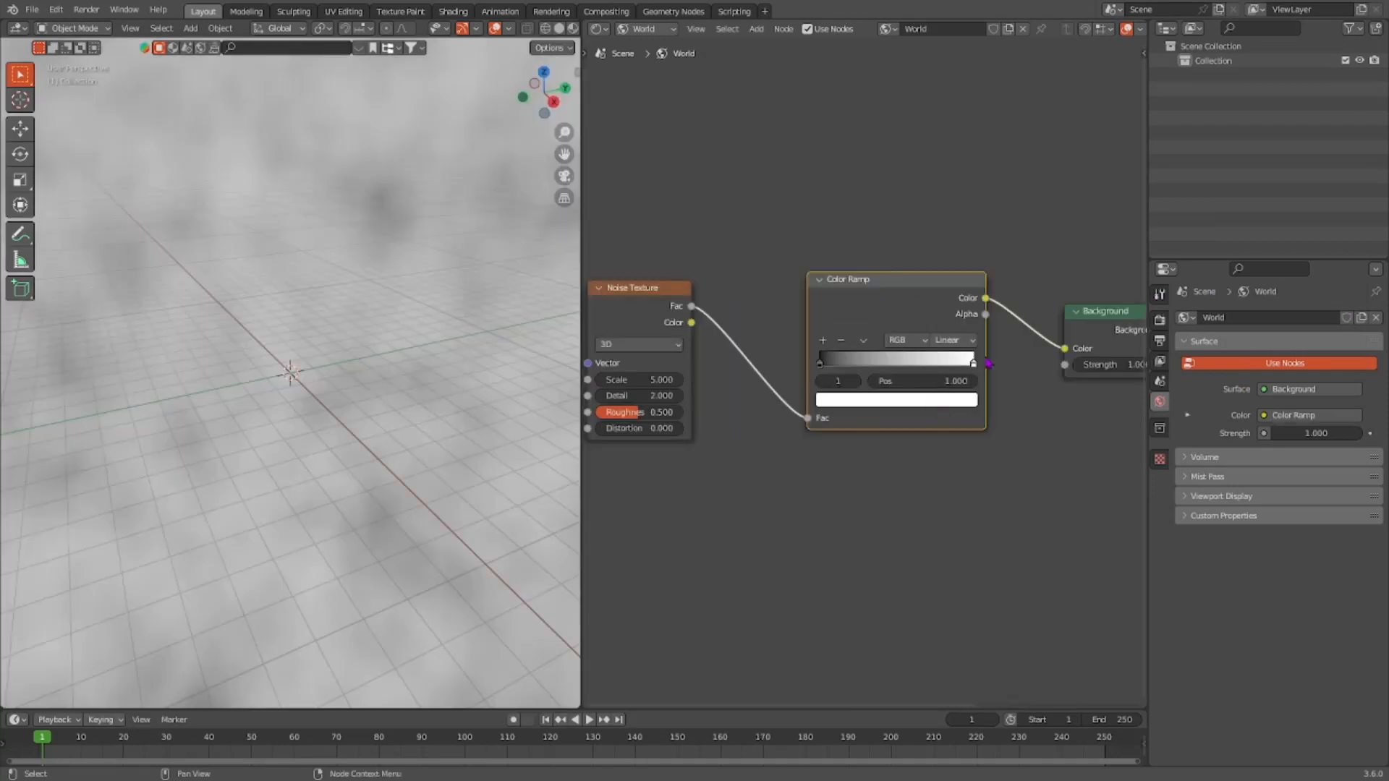
- Darken the Color Ramp's white stop to a deep blue and set the ramp's interpolation to B-Spline
left_click(954, 399)
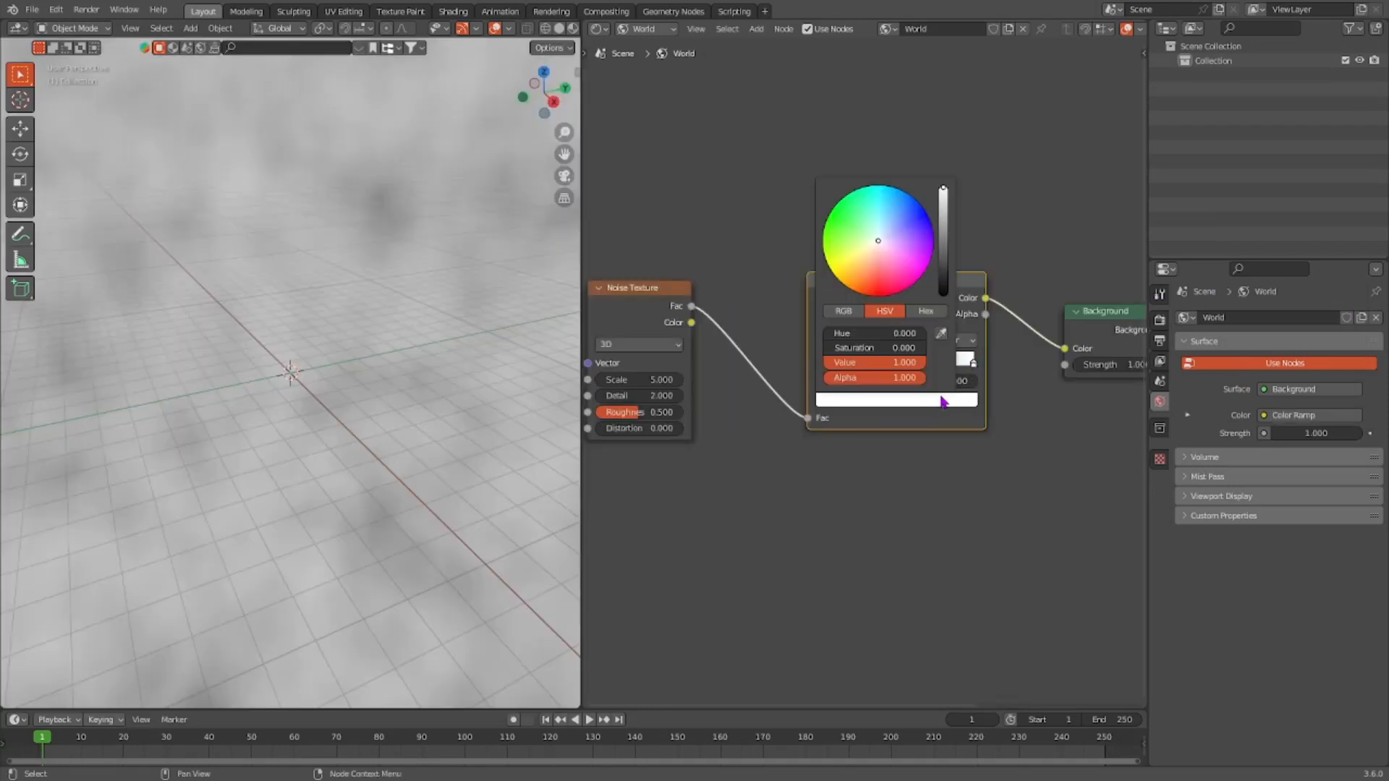
left_click_drag(899, 363, 775, 364)
left_click(965, 340)
left_click(907, 403)
- Add a black middle stop to the Color Ramp and move the first black stop to about 0.34
scroll(863, 373, "up", 4)
middle_click_drag(915, 354, 943, 351)
left_click_drag(942, 352, 832, 348)
left_click(808, 310)
left_click(999, 411)
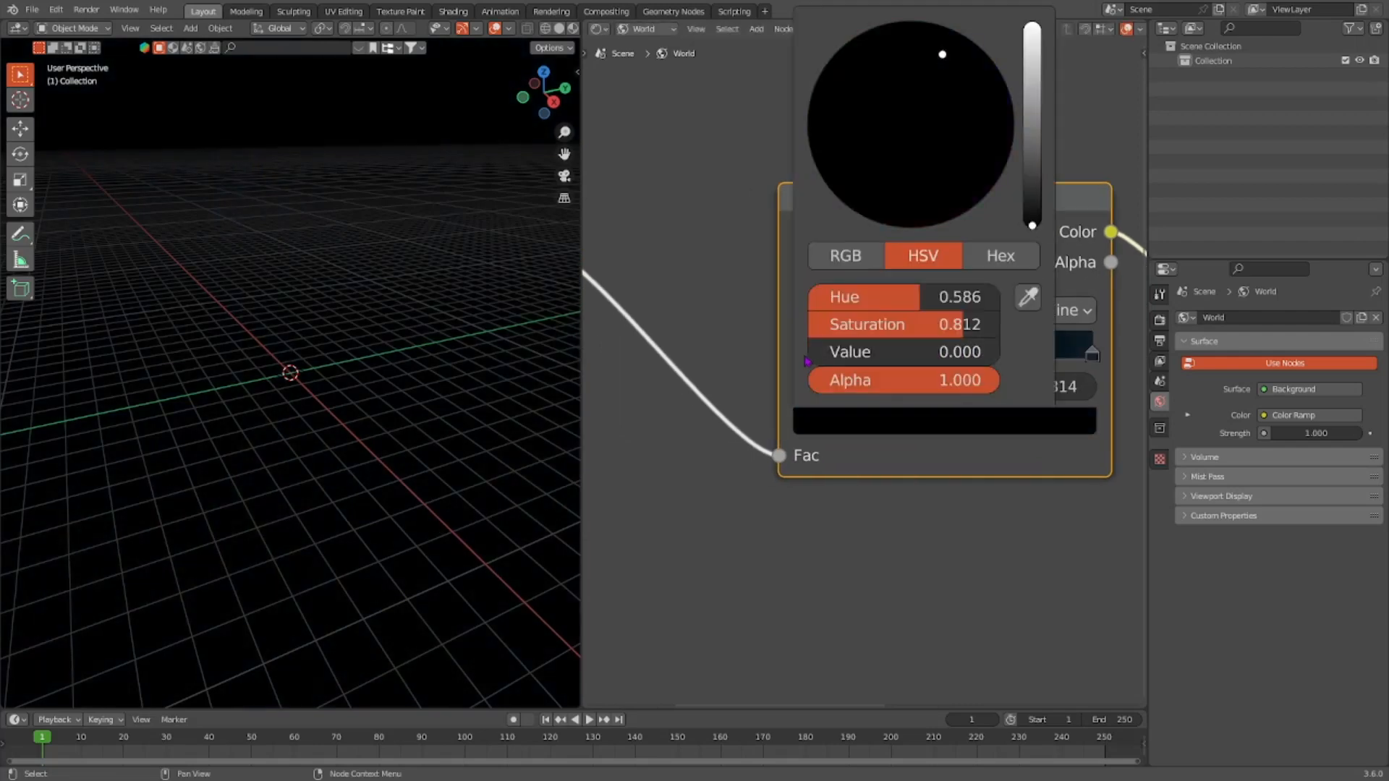
left_click_drag(1024, 355, 891, 358)
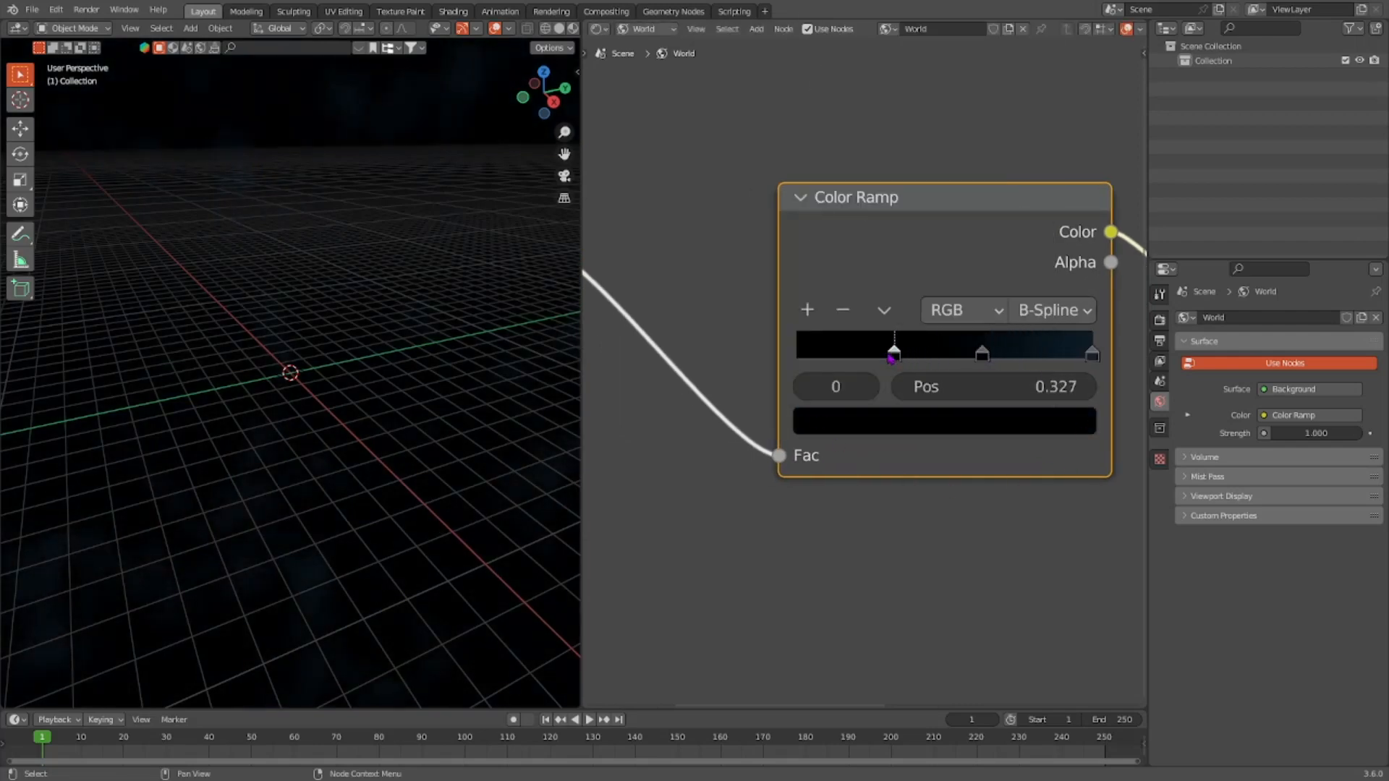
- Set the Noise Texture's detail to 15 and its roughness to 0.6
scroll(781, 362, "down", 3)
middle_click_drag(703, 413, 786, 413, "shift")
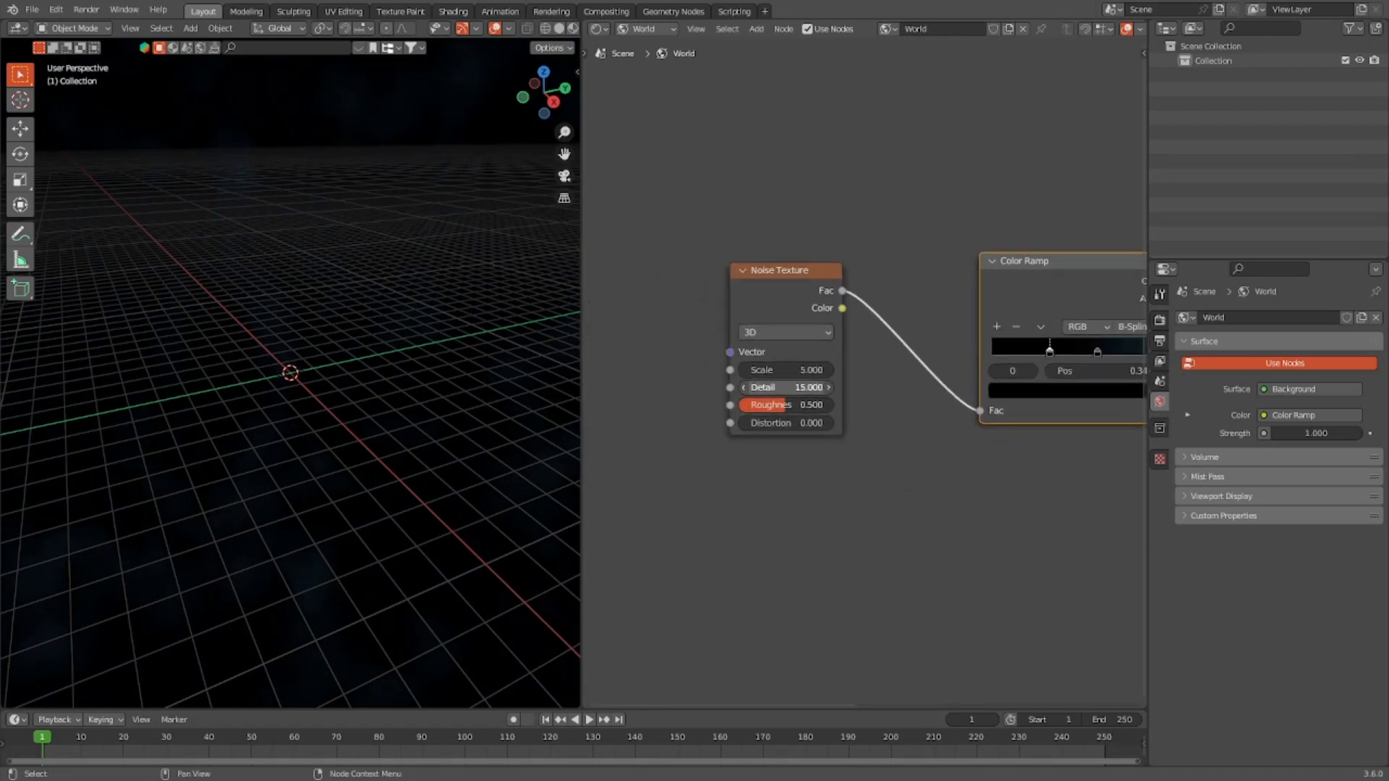
left_click(785, 405)
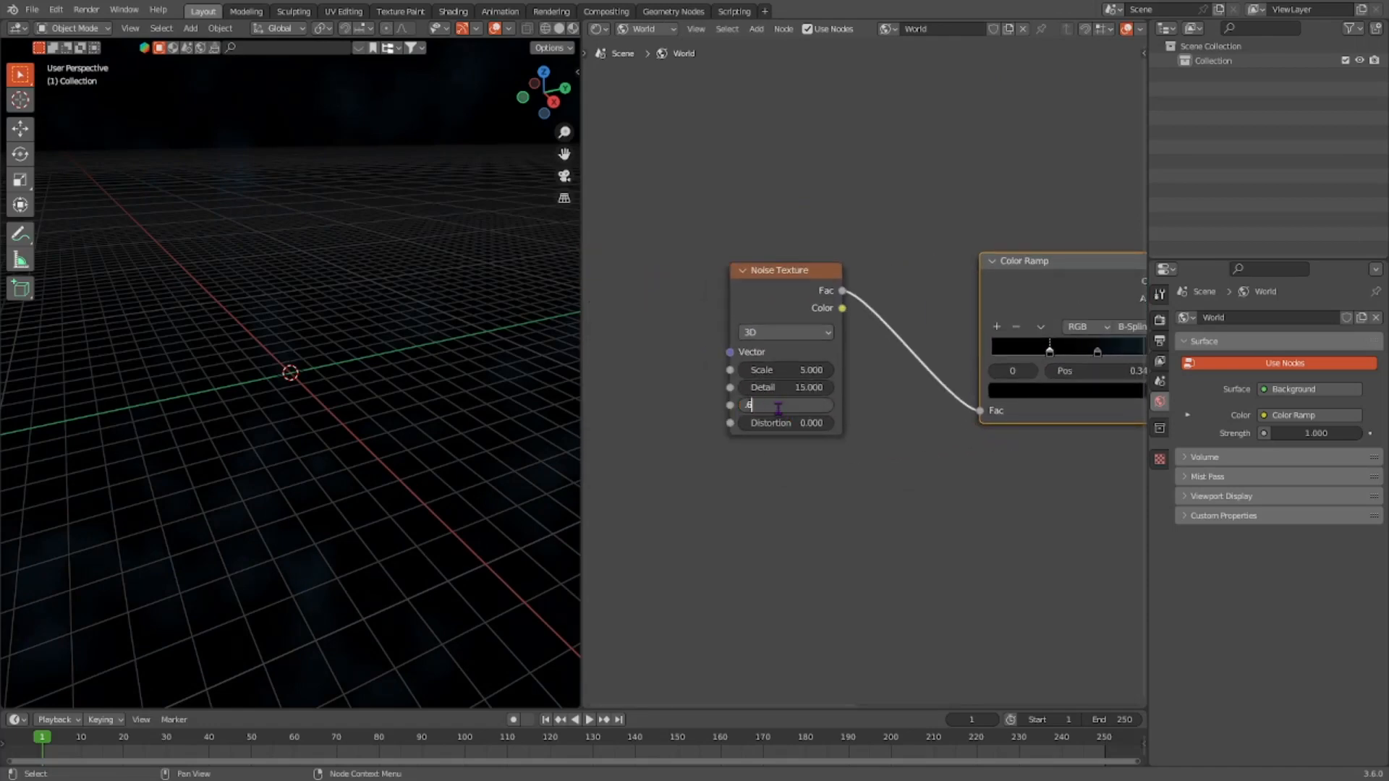
key("Return")
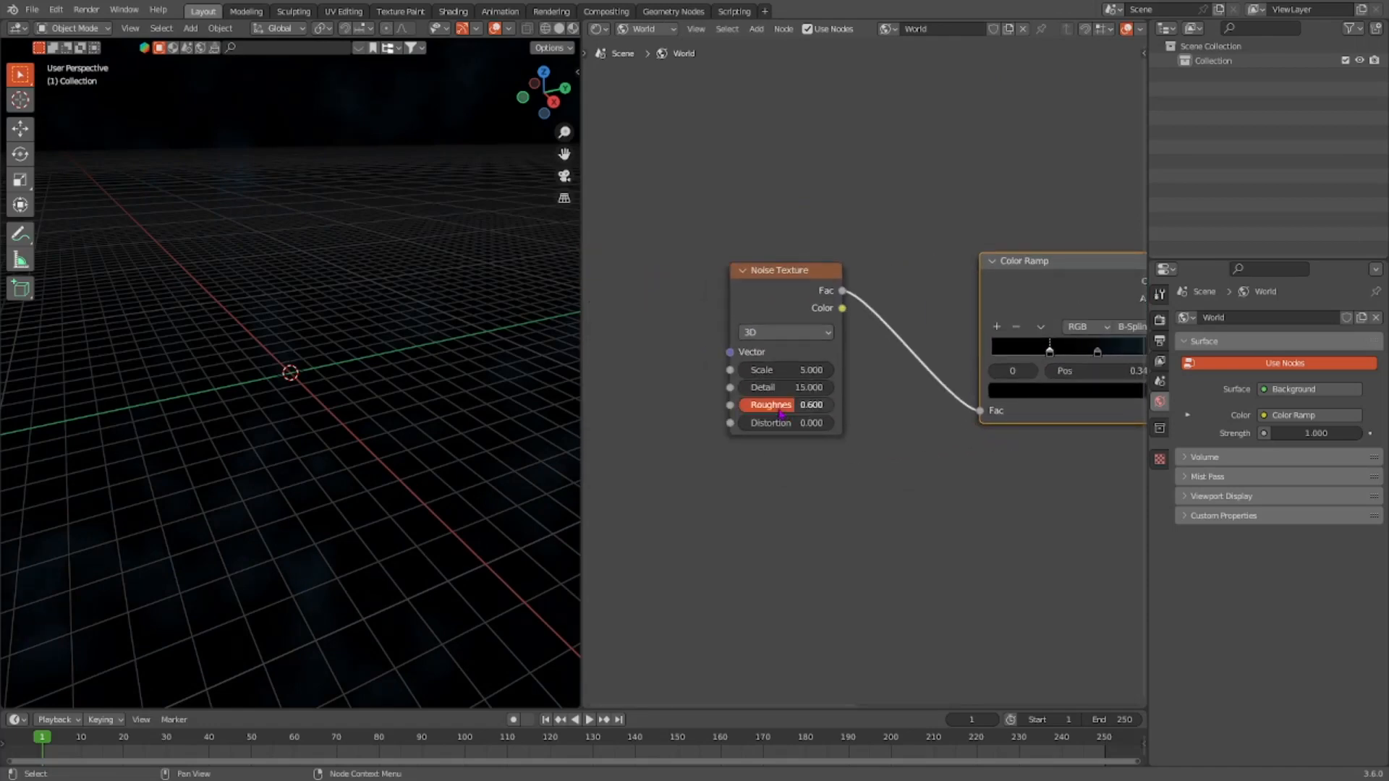
- Hide the grid and other overlays in the 3D viewport and set the Noise Texture's distortion to 0.1
scroll(782, 414, "down", 3)
middle_click_drag(405, 434, 463, 376)
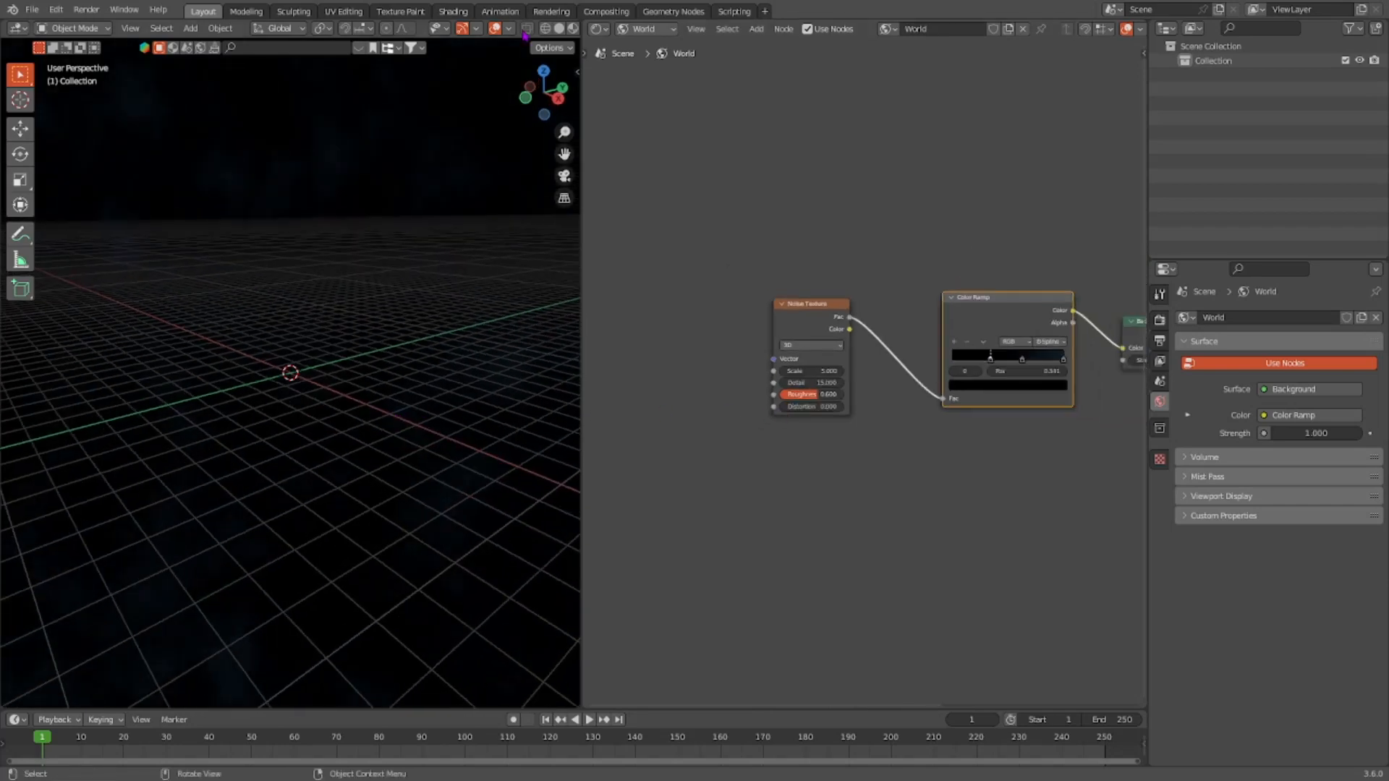
scroll(487, 32, "down", 2)
left_click(462, 28)
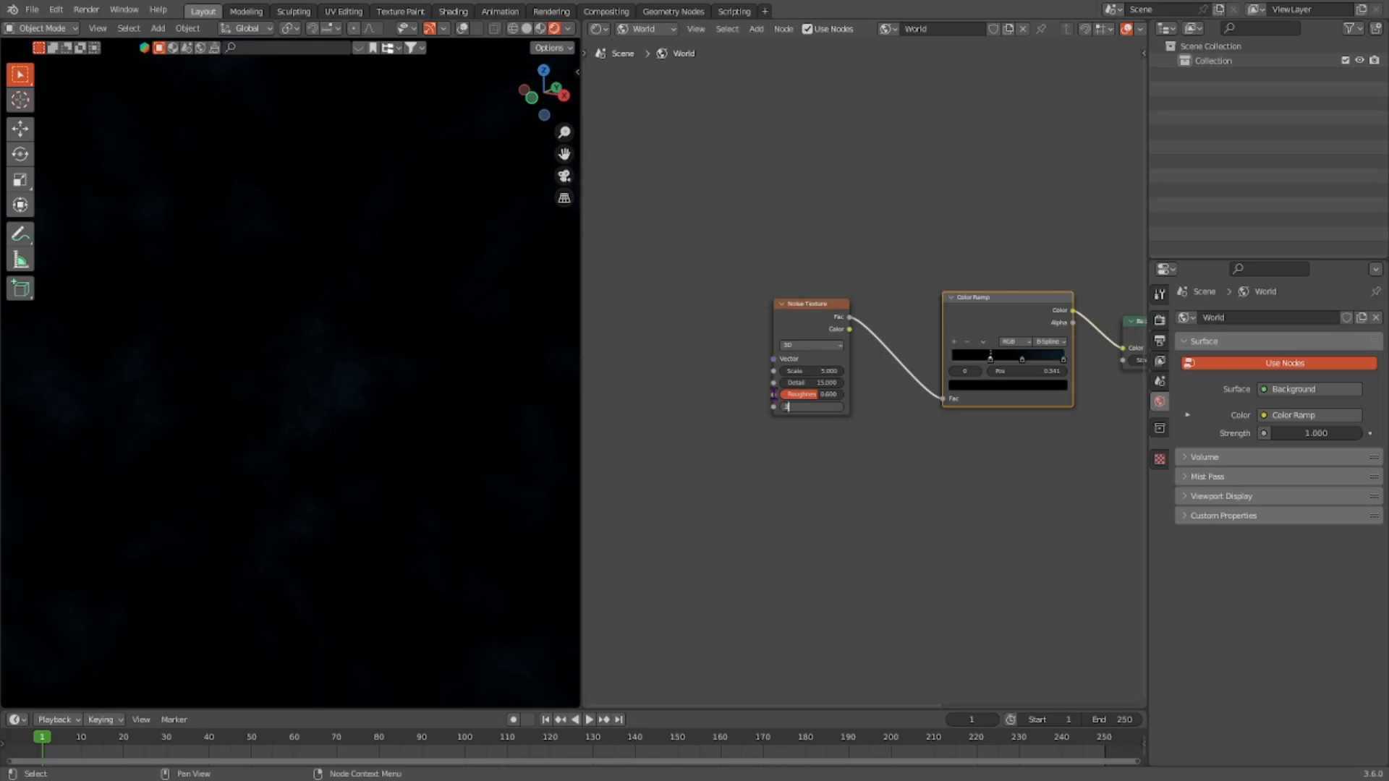
middle_click_drag(463, 424, 356, 419)
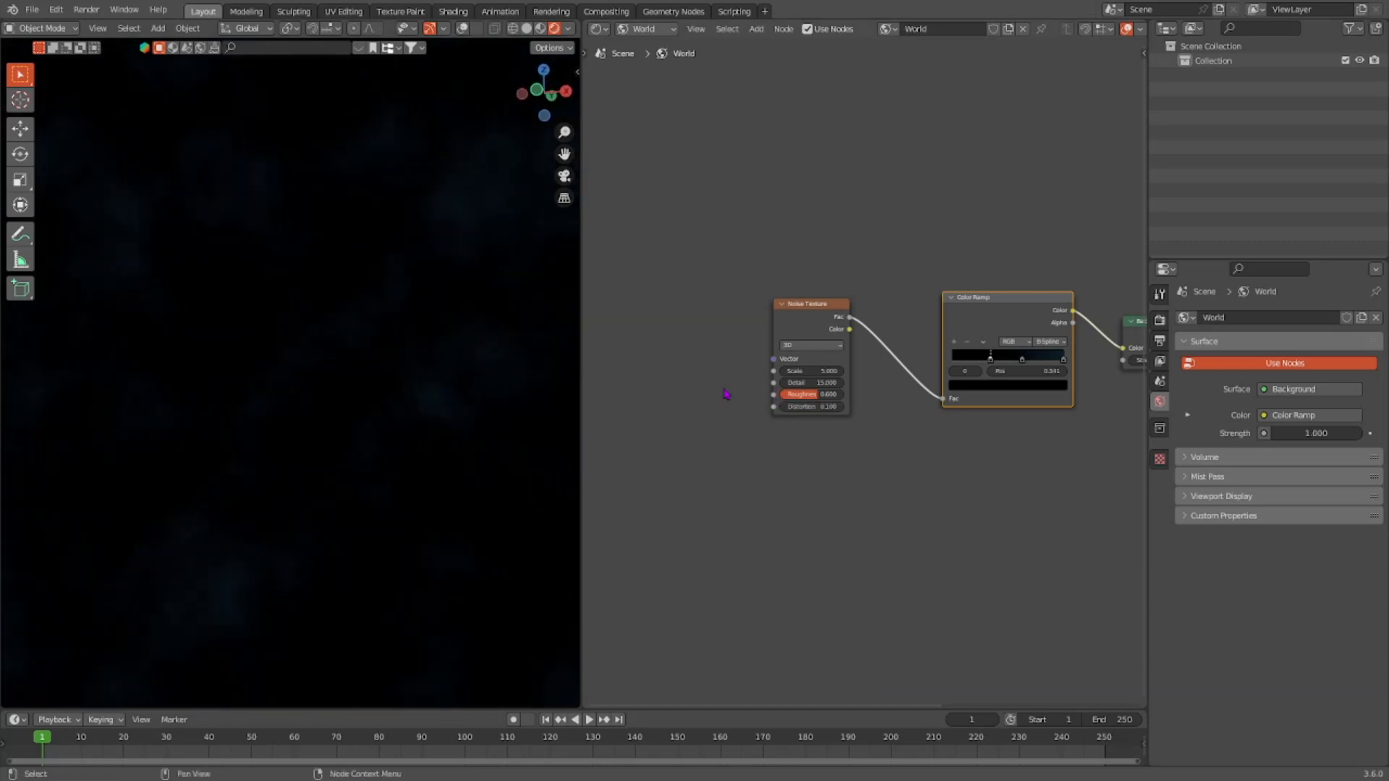
- Move the Noise Texture and Color Ramp nodes together away from the Background node to make room between them
scroll(821, 401, "down", 1)
scroll(825, 401, "down", 1)
middle_click_drag(825, 401, 745, 407)
left_click_drag(686, 258, 866, 426)
key("g")
left_click(716, 439)
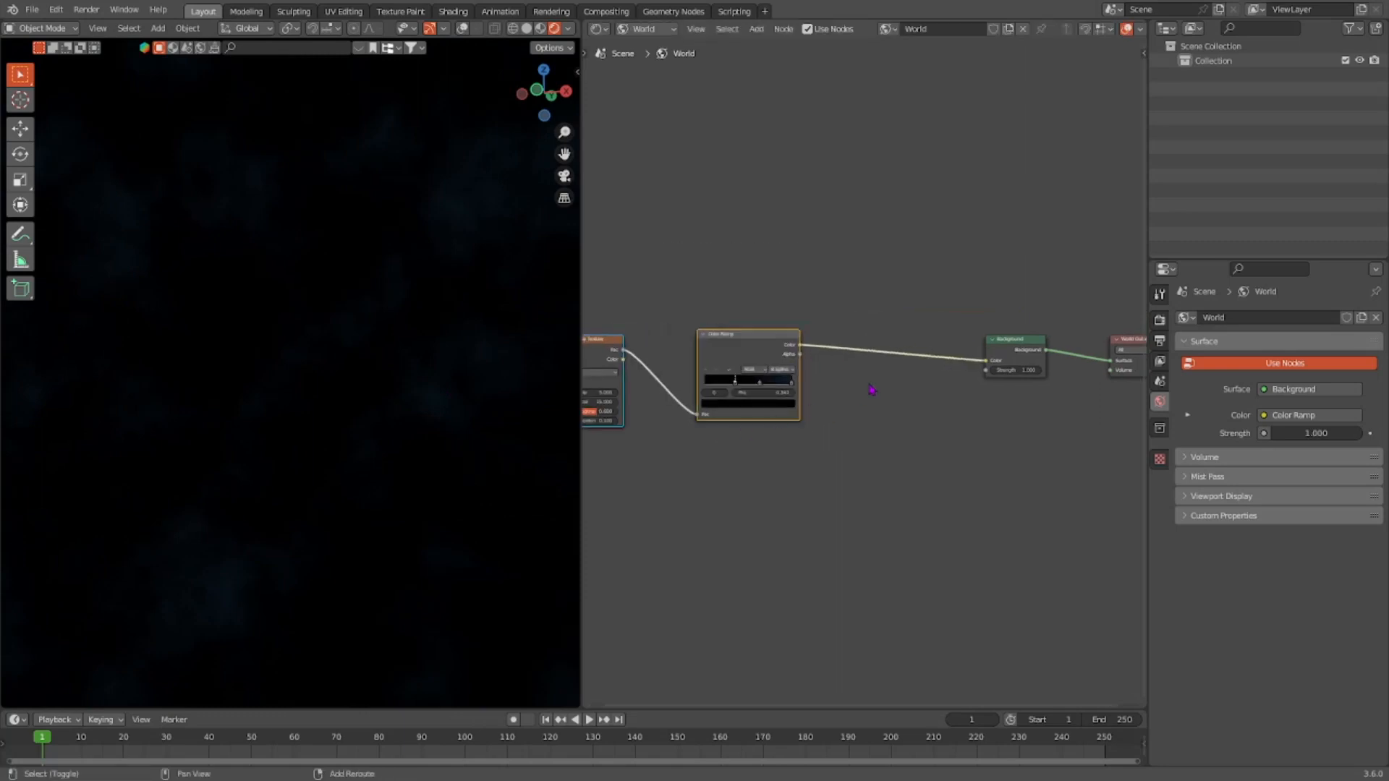
- Insert a Mix Color node on the link between the Color Ramp and the Background node
key("shift+a")
type("smix")
left_click(901, 426)
left_click(886, 359)
scroll(905, 390, "up", 2)
left_click_drag(1005, 266, 1016, 314)
- Duplicate the Noise Texture and Color Ramp below the originals and connect the copied ramp's color to Mix input B
scroll(1016, 314, "down", 5)
middle_click_drag(1016, 314, 1092, 292)
left_click_drag(676, 282, 924, 382)
key("shift+d")
left_click(916, 492)
scroll(926, 481, "up", 4)
left_click_drag(960, 451, 1032, 421)
- Reset the duplicated Color Ramp to its default black-to-white gradient
left_click_drag(902, 452, 905, 452)
left_click(910, 453)
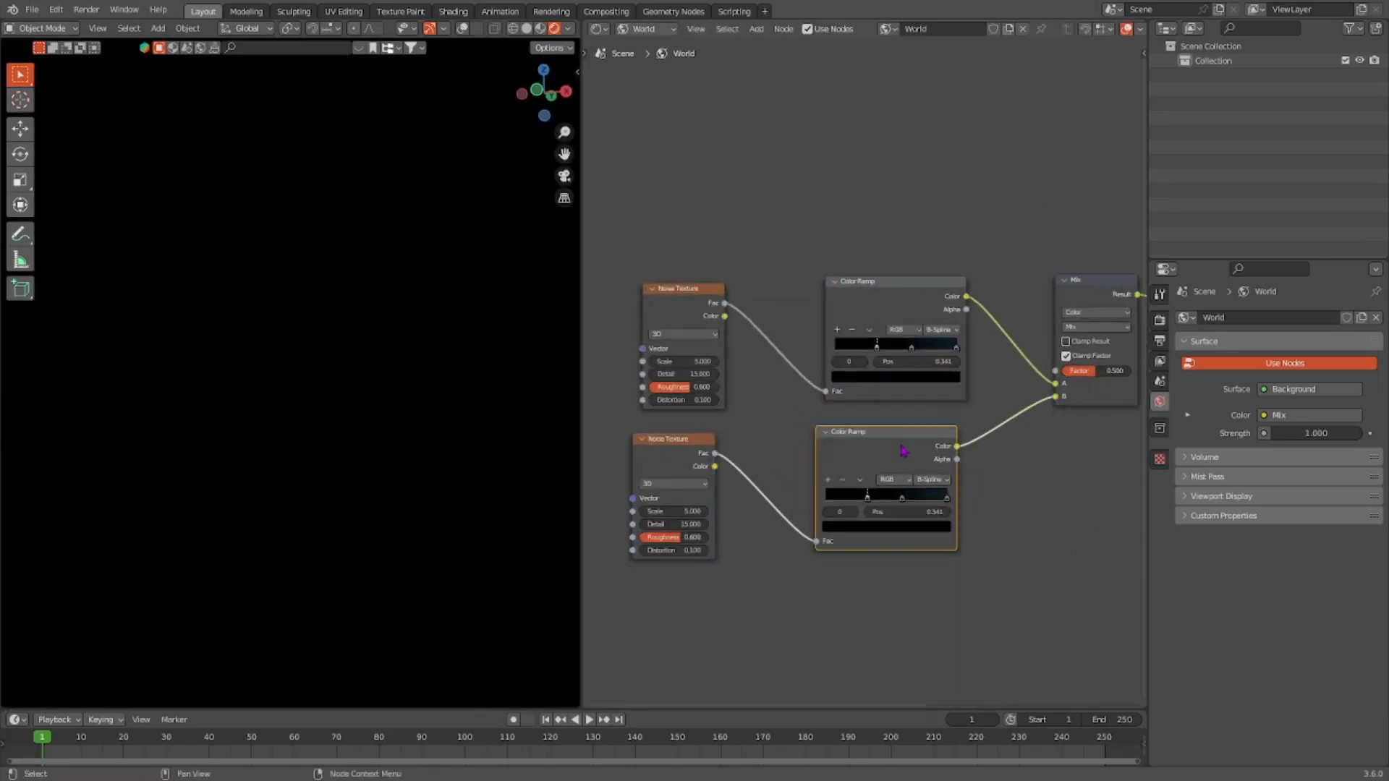
key("BackSpace")
scroll(884, 496, "up", 1)
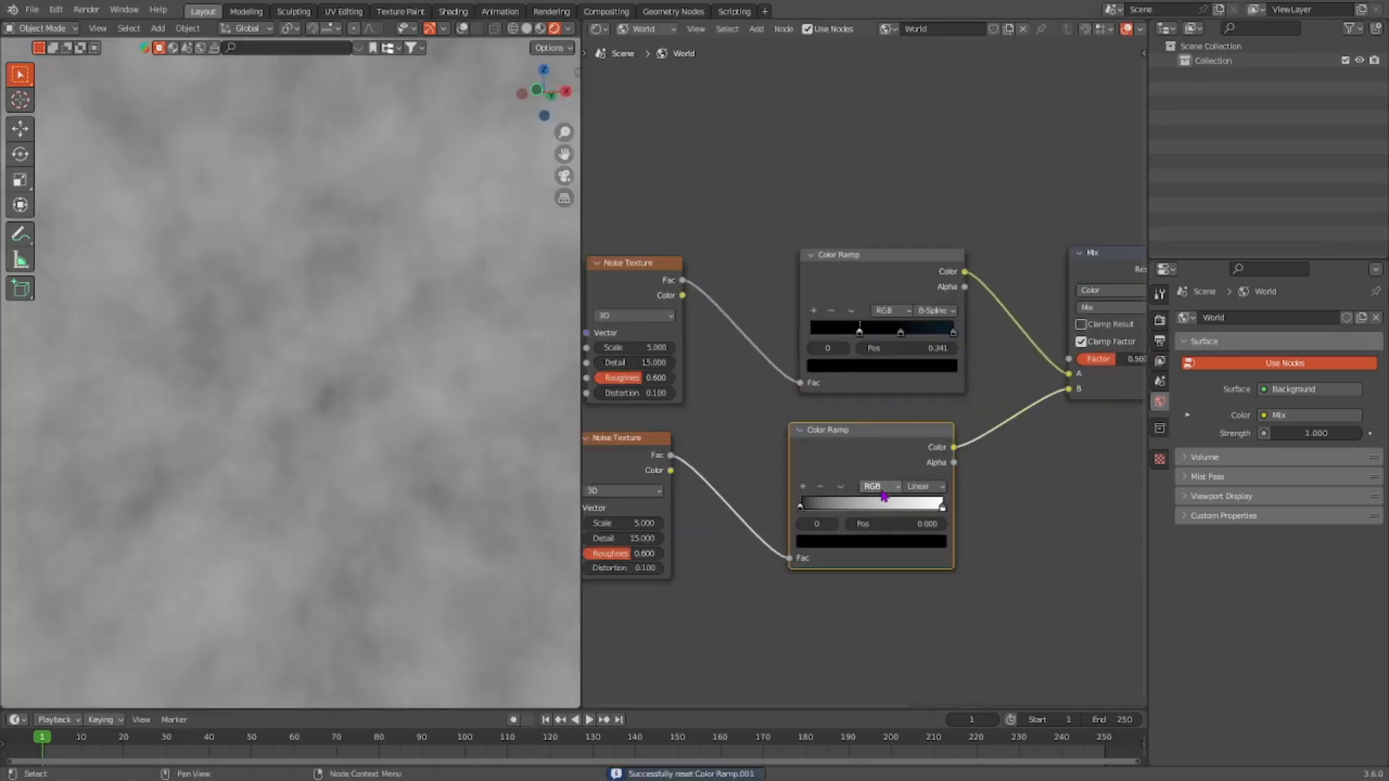
left_click(841, 488)
key("BackSpace")
- Set the black stop of the duplicated Color Ramp to position 0.8
scroll(812, 435, "up", 3)
middle_click_drag(812, 435, 731, 431)
scroll(748, 453, "down", 2)
left_click_drag(727, 510, 845, 508)
left_click(852, 526)
type(".8")
key("Return")
- Reset the duplicated Noise Texture to its defaults and set its scale to 200
middle_click_drag(804, 537, 1036, 481)
left_click_drag(756, 469, 904, 468)
left_click(783, 414)
key("BackSpace")
left_click_drag(765, 469, 911, 469)
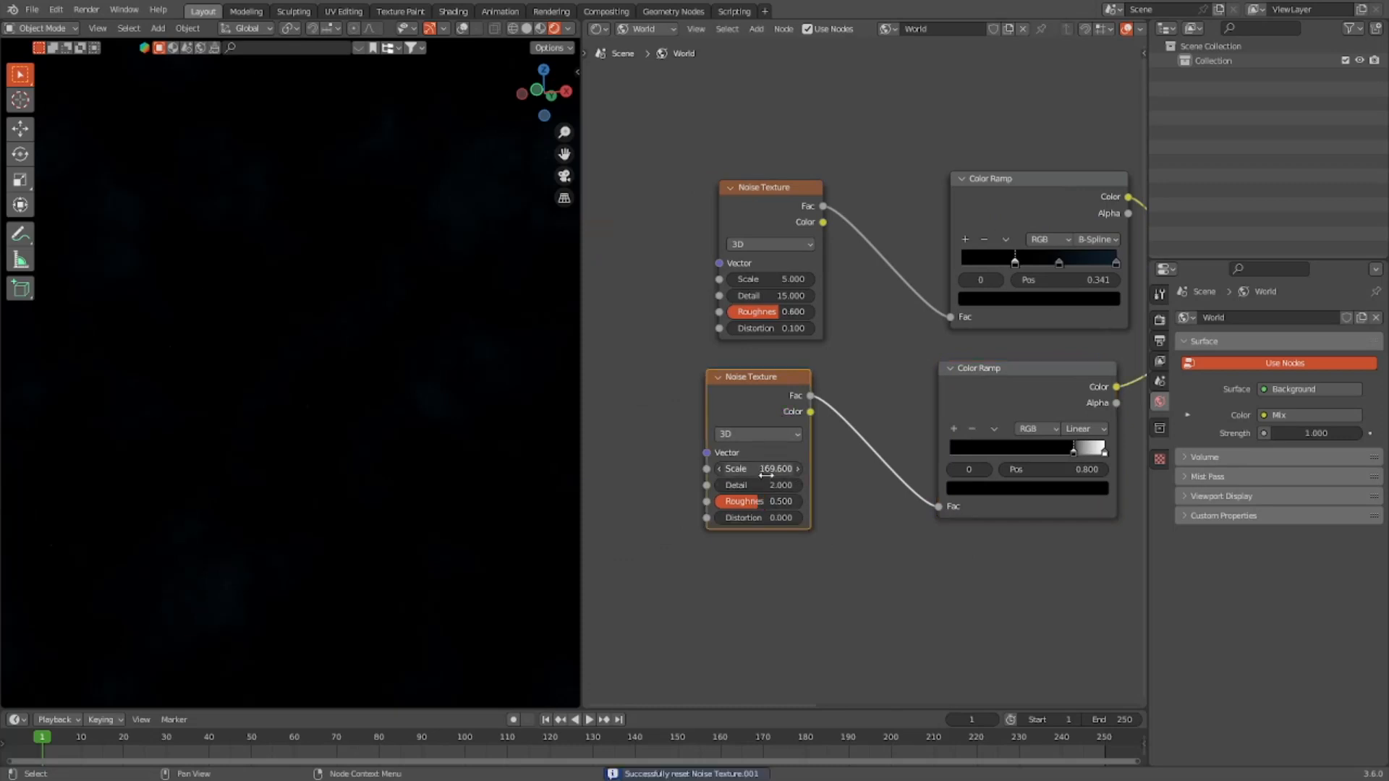
double_click(765, 470)
- Try 0.7 for the black stop of the duplicated Color Ramp, and settle on position 0.75
double_click(1083, 468)
type(".7")
key("Return")
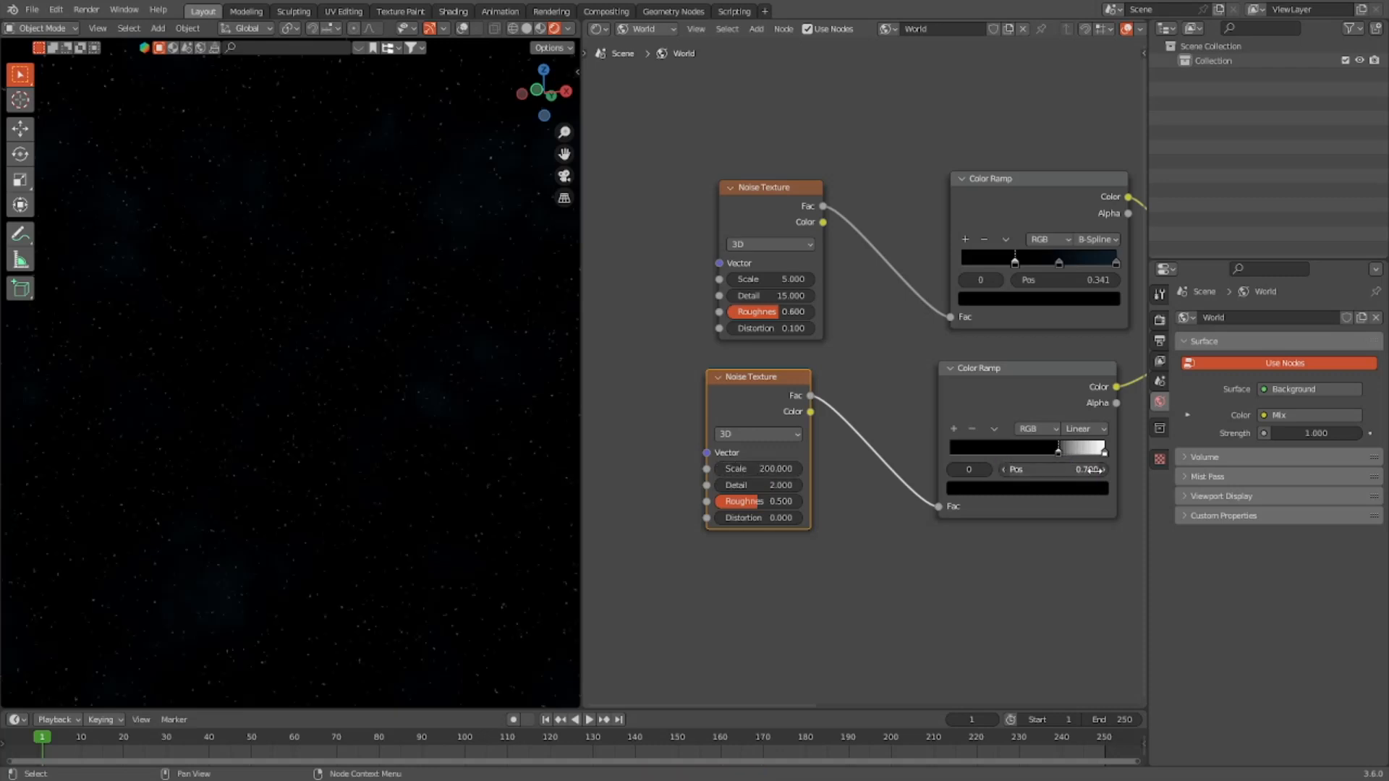
double_click(1075, 467)
type(".75")
key("Return")
mouse_move(346, 459)
middle_mouse_down()
mouse_move(262, 448)
mouse_move(319, 449)
mouse_move(347, 432)
middle_mouse_up()
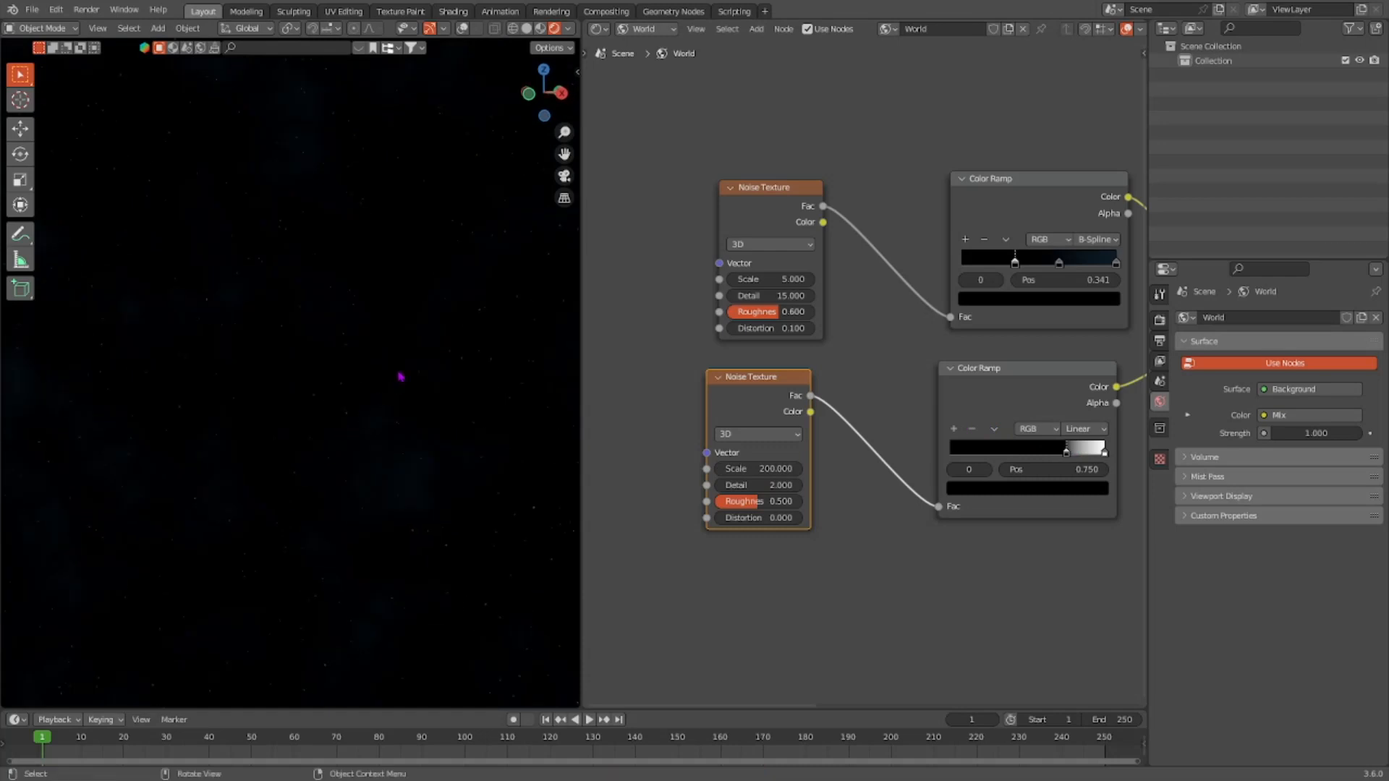
- Switch the shader editor from World to Object and add an ico sphere, adjusting its subdivisions
left_click(633, 28)
left_click(646, 44)
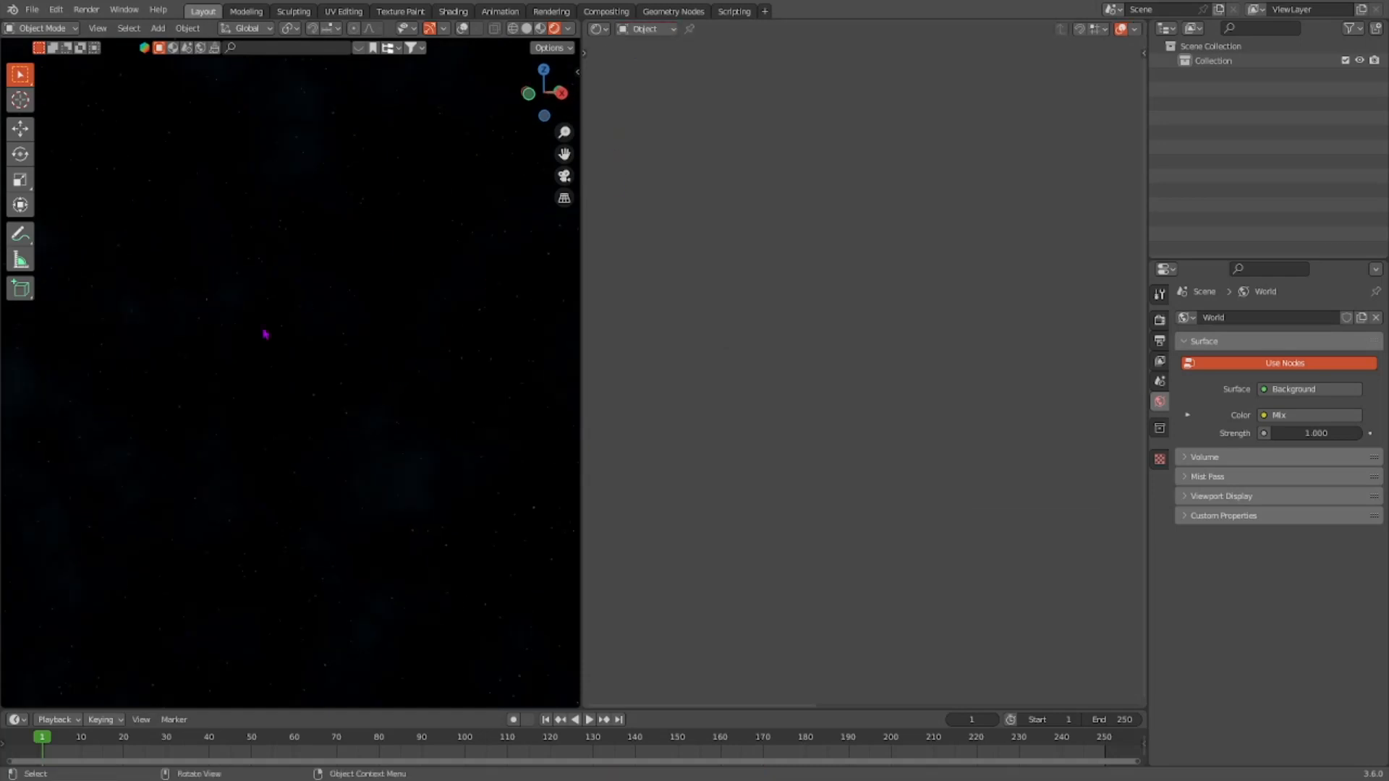
key("shift+a")
mouse_move(210, 332)
left_click(329, 391)
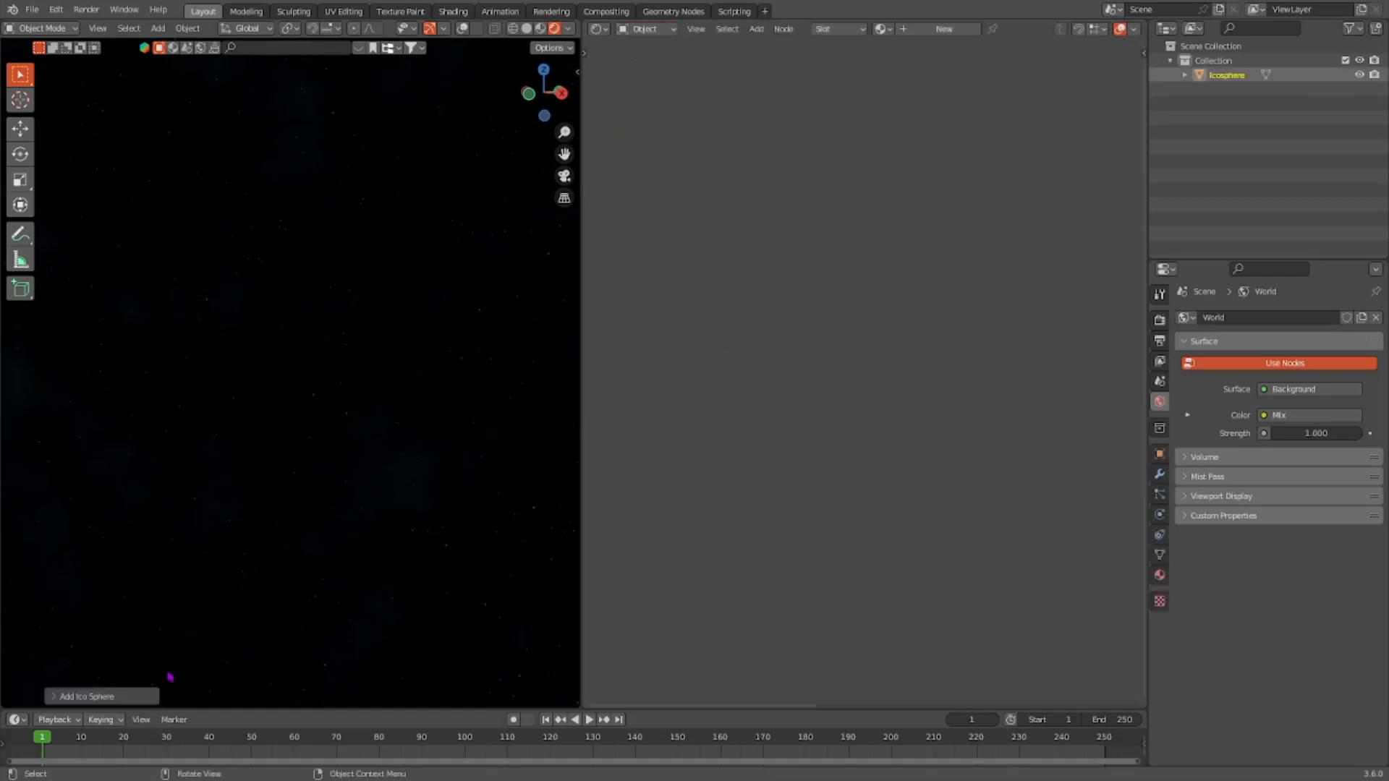
left_click(135, 696)
left_click(166, 554)
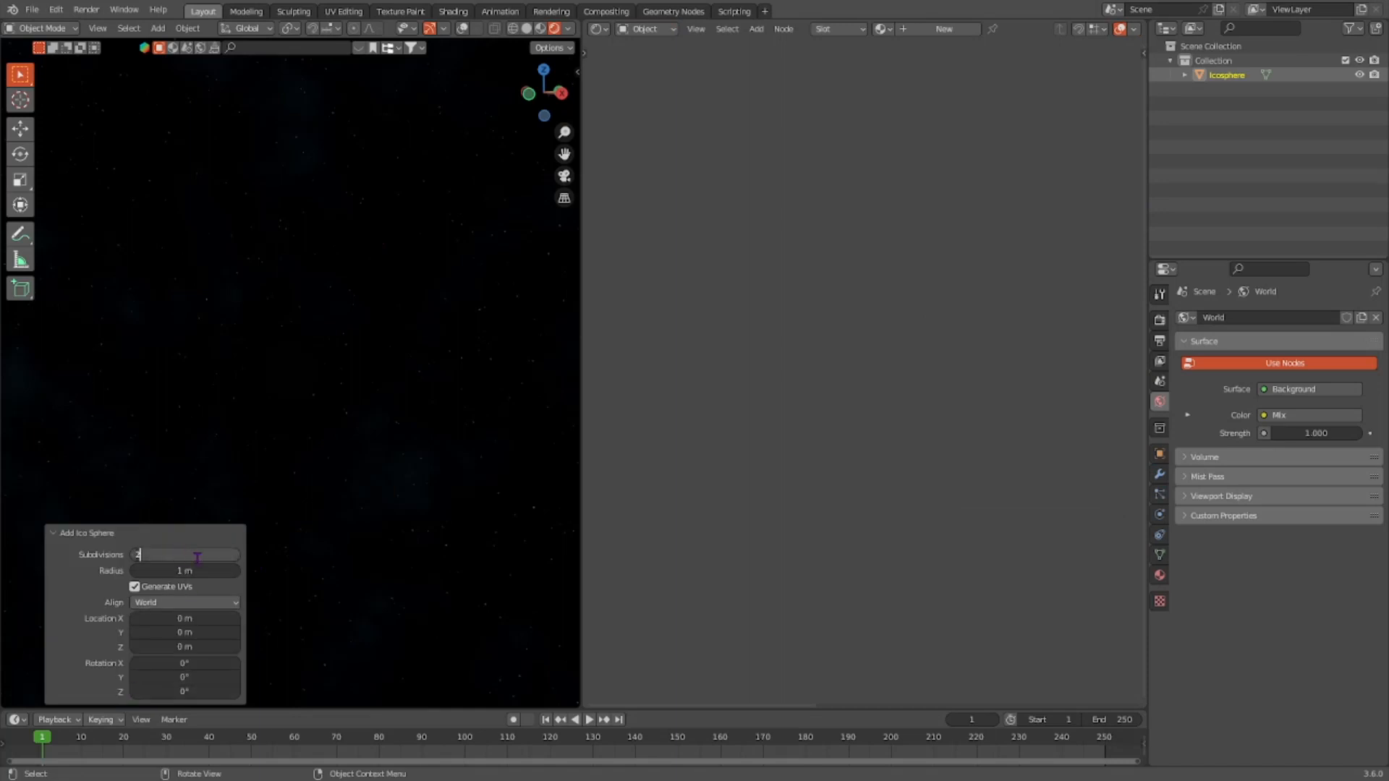
- Assign the existing material named Material to the ico sphere
middle_click_drag(311, 394, 456, 391)
left_click(880, 28)
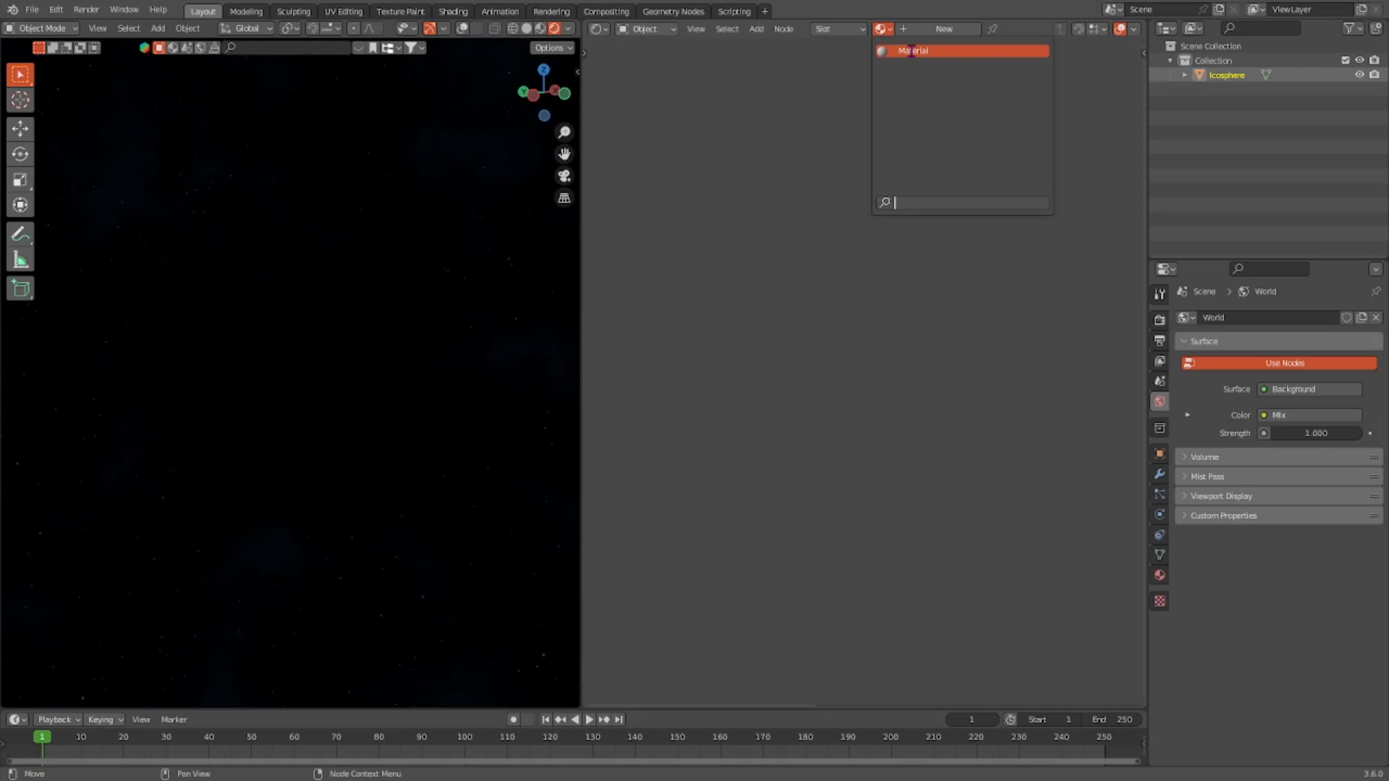
left_click(912, 51)
- Replace the Principled BSDF with a Refraction BSDF connected to the Material Output's Surface input
key("Home")
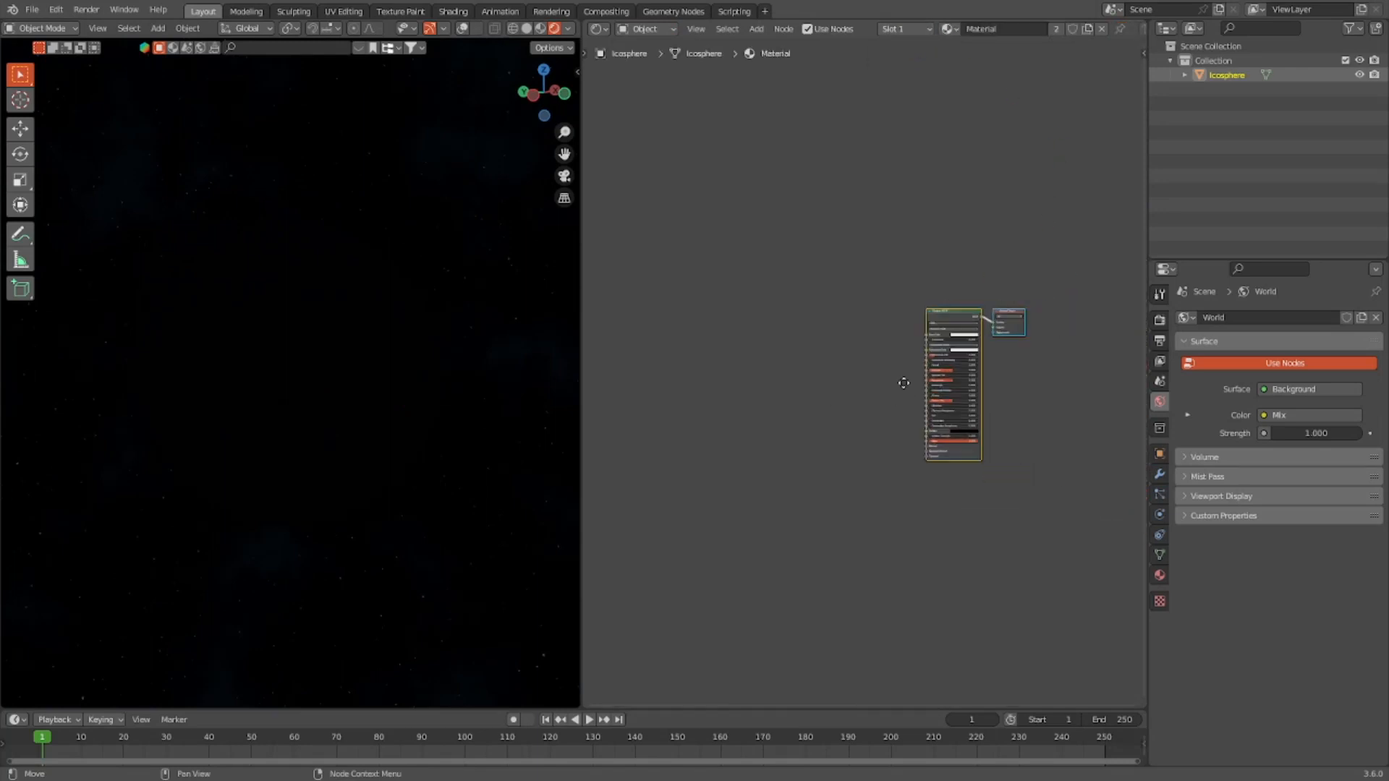
right_click(747, 345)
left_click(747, 342)
key("shift+a")
left_click(746, 337)
type("ref")
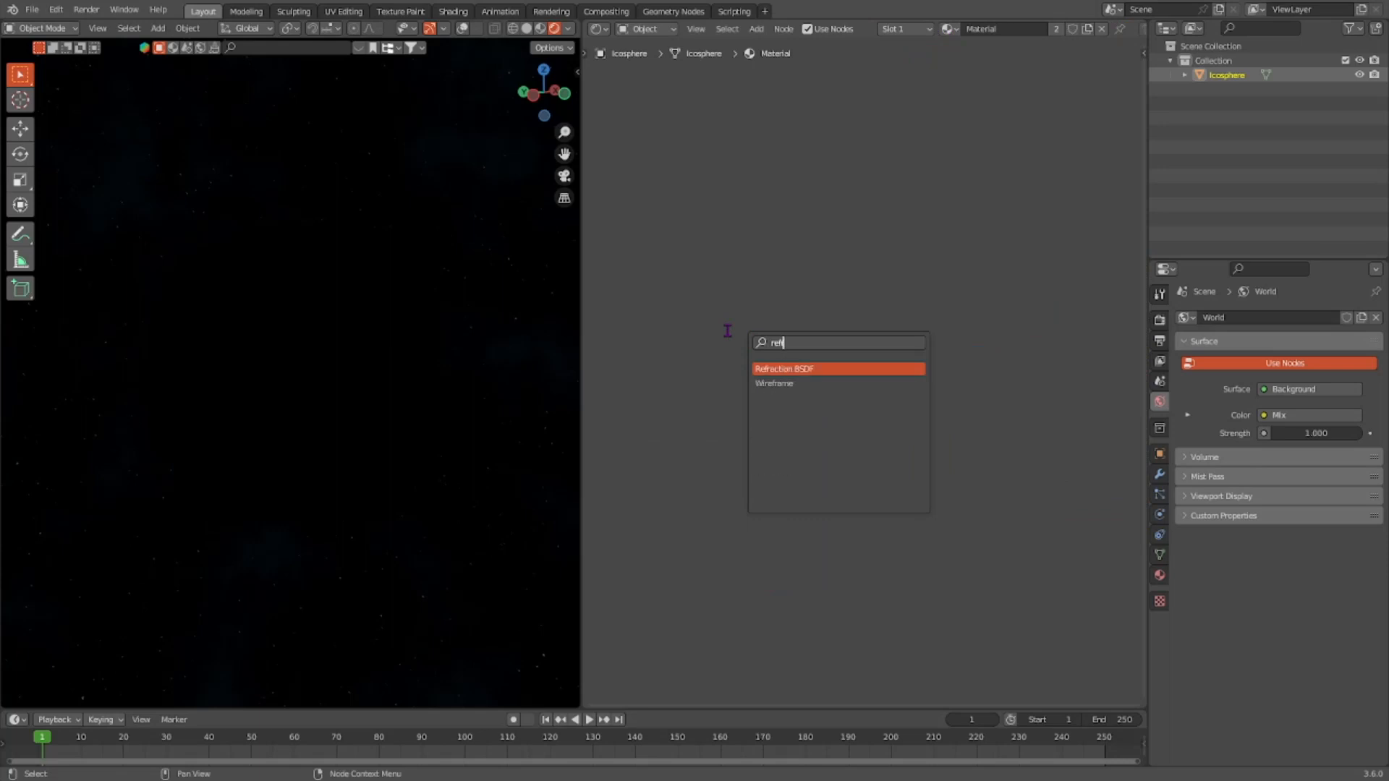
left_click(775, 368)
left_click(752, 371)
left_click_drag(783, 349, 836, 361)
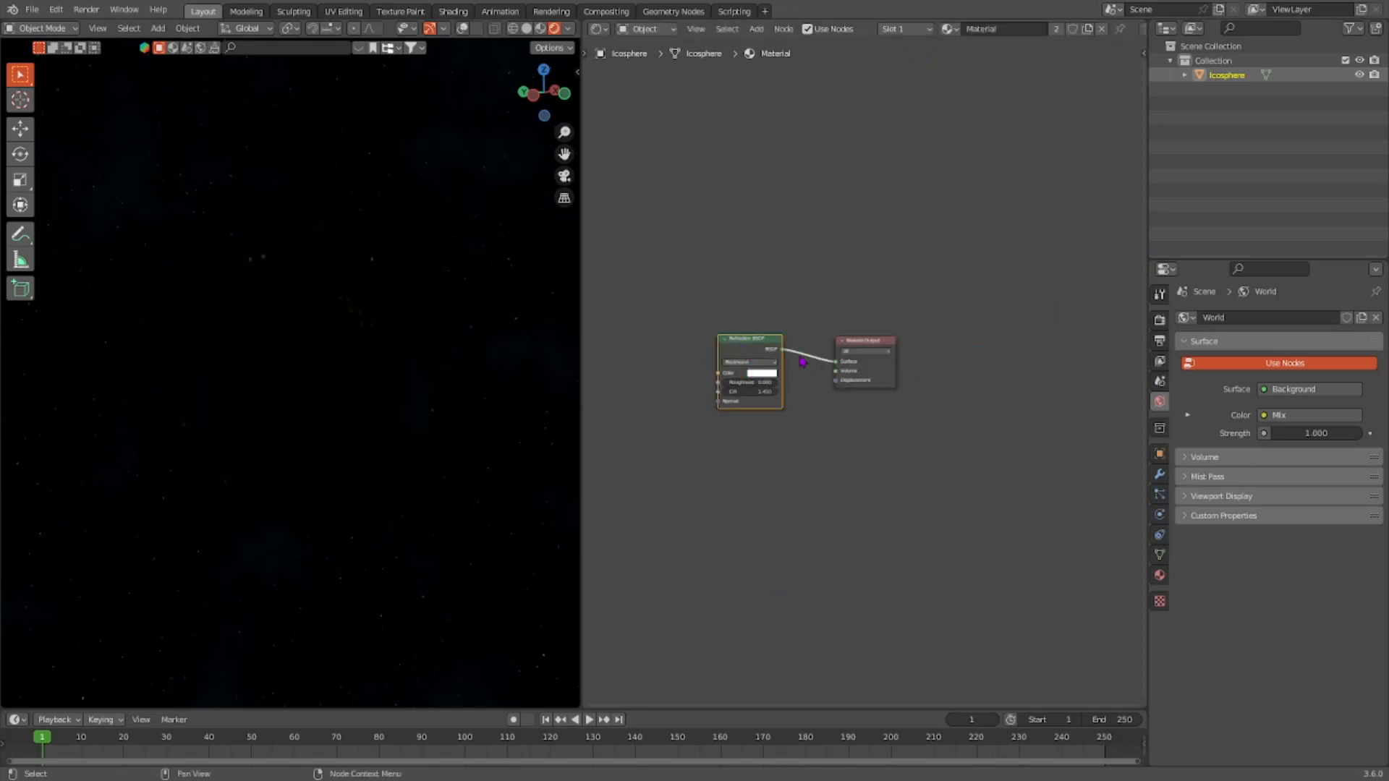
- Enable Screen Space Reflections with Refraction in the Eevee render settings
middle_click_drag(269, 534, 387, 533)
left_click(1160, 319)
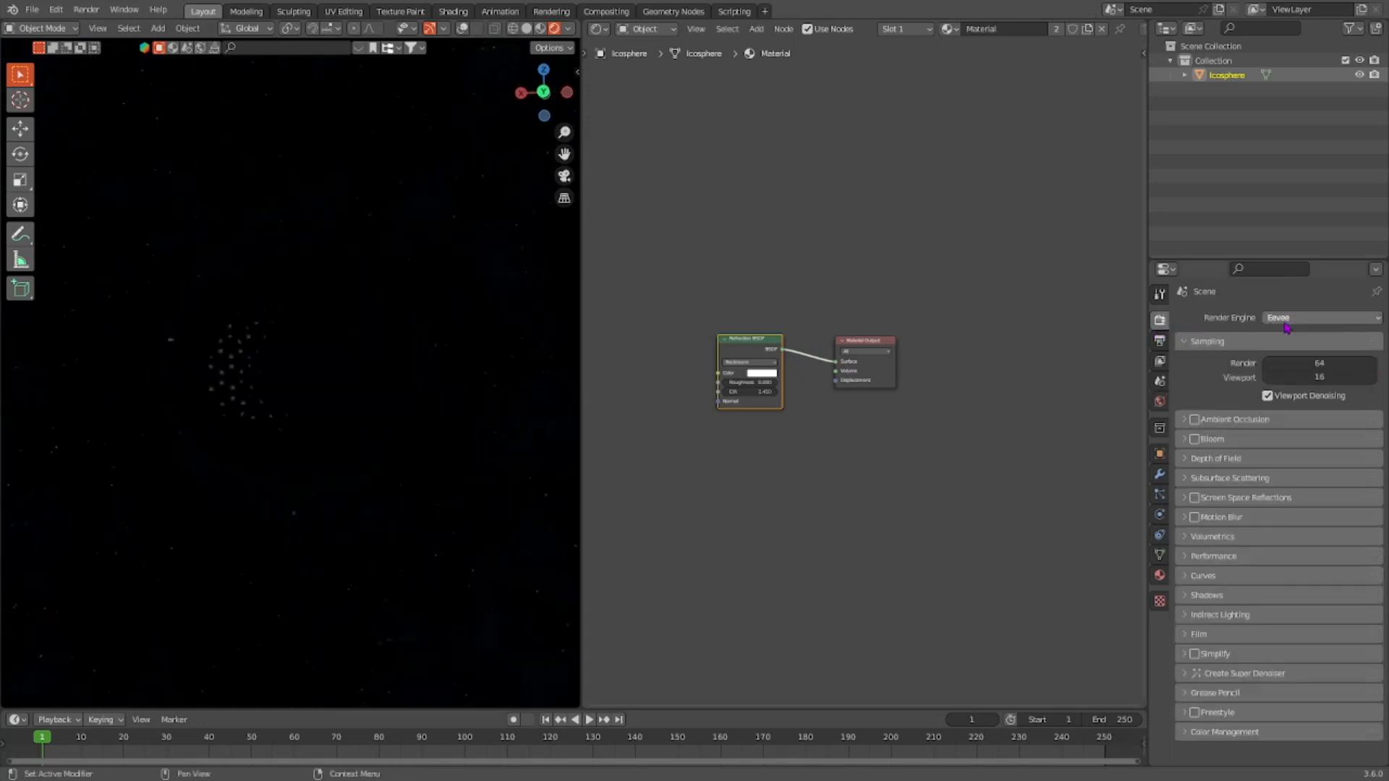
left_click(1198, 503)
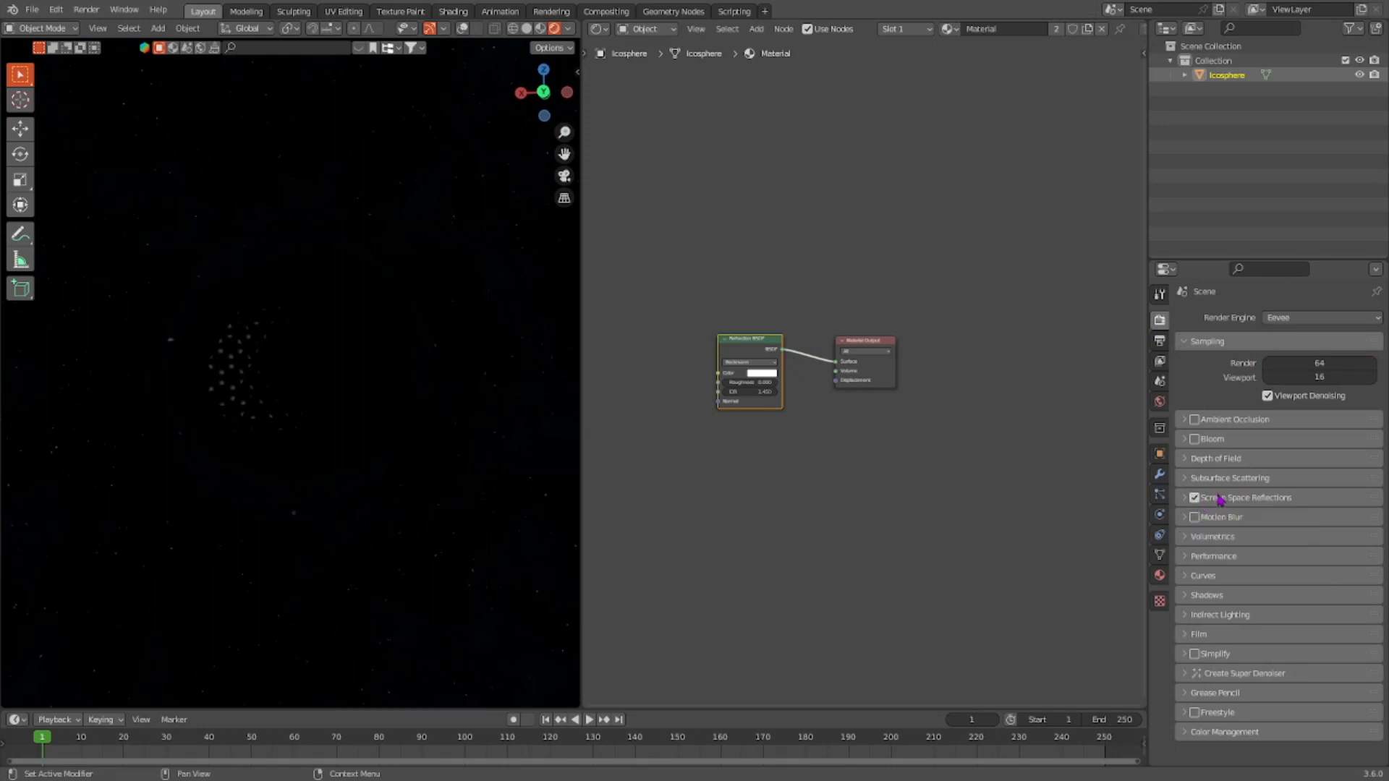
left_click(1222, 497)
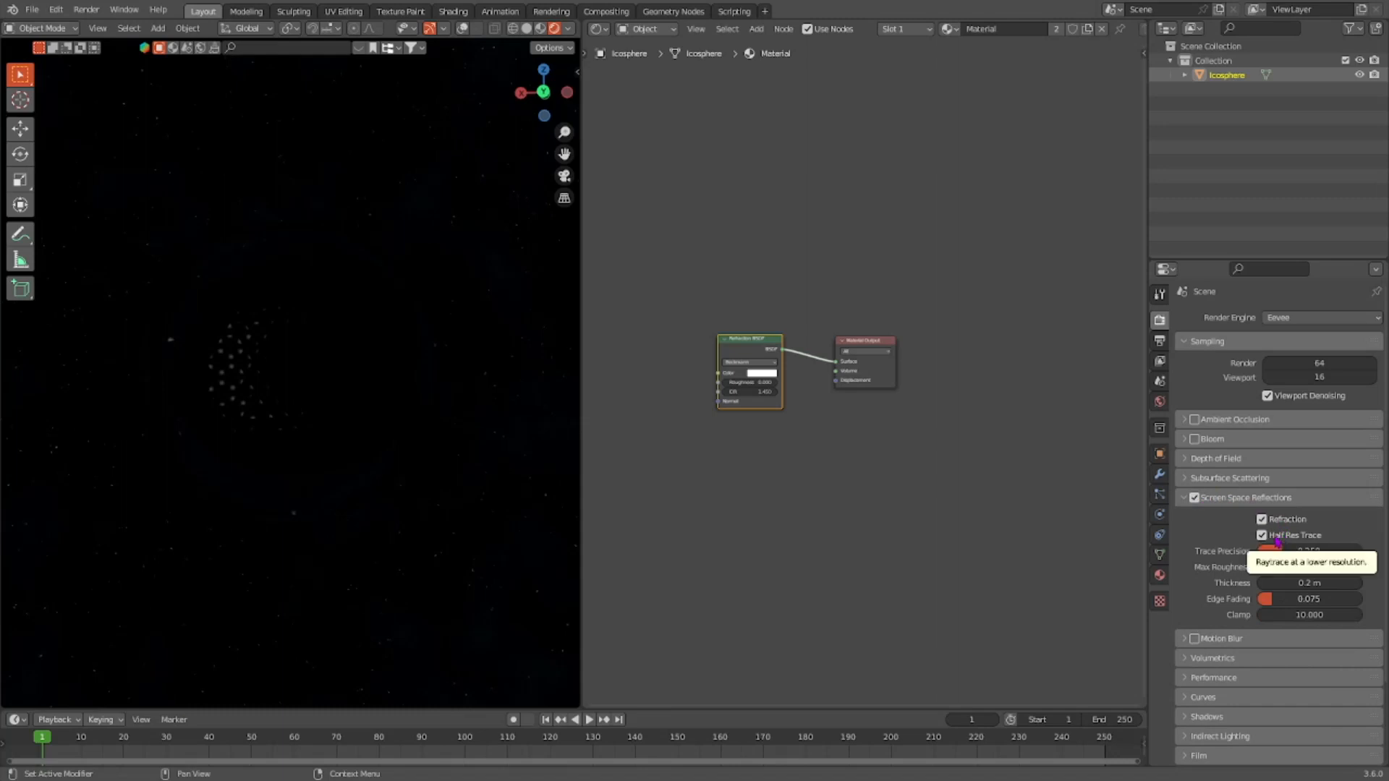
- Enable Screen Space Refraction in the ico sphere's material settings
left_click(1160, 575)
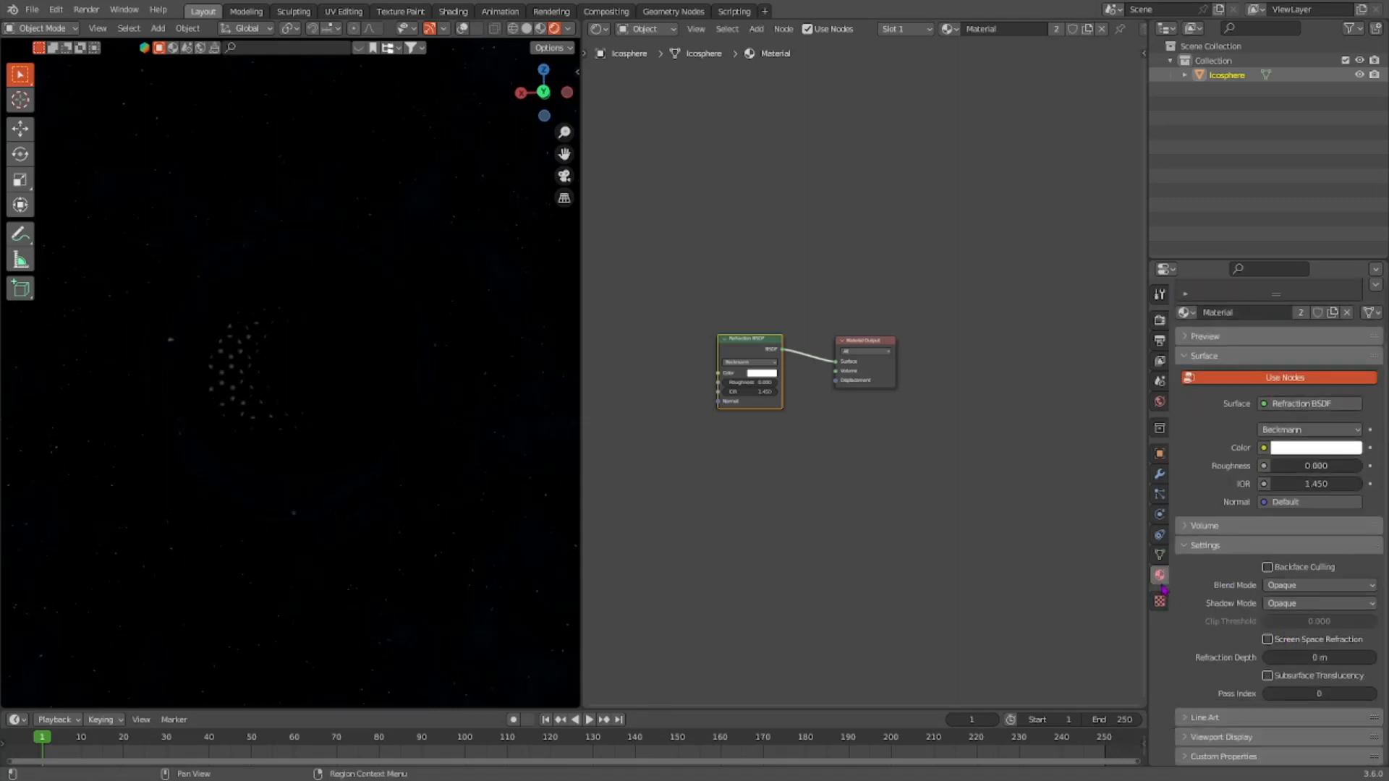
left_click(1287, 643)
mouse_move(326, 467)
middle_mouse_down()
mouse_move(403, 453)
mouse_move(350, 474)
middle_mouse_up()
- Add a Layer Weight node and connect its Facing output to the Refraction BSDF's IOR input
scroll(784, 522, "up", 2)
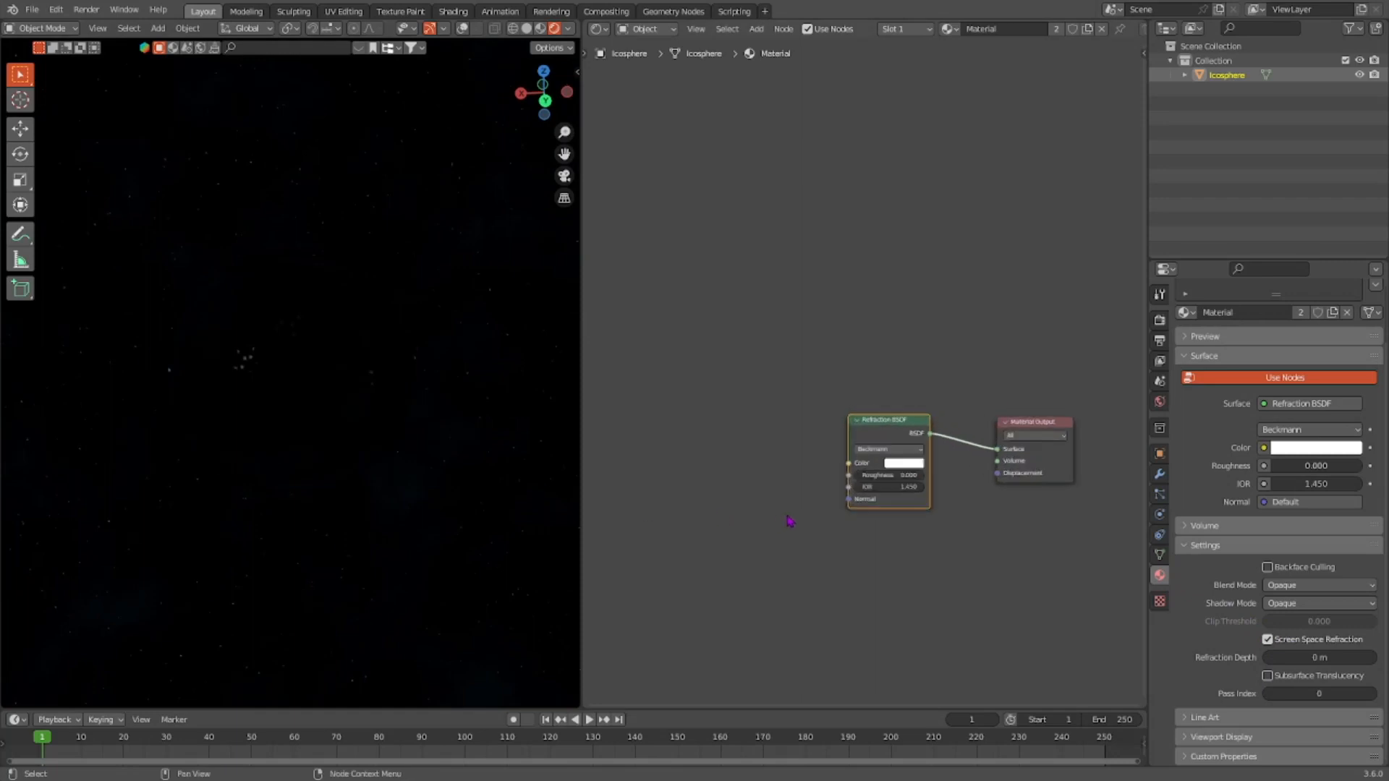
scroll(784, 523, "up", 1)
key("shift+a")
type("la")
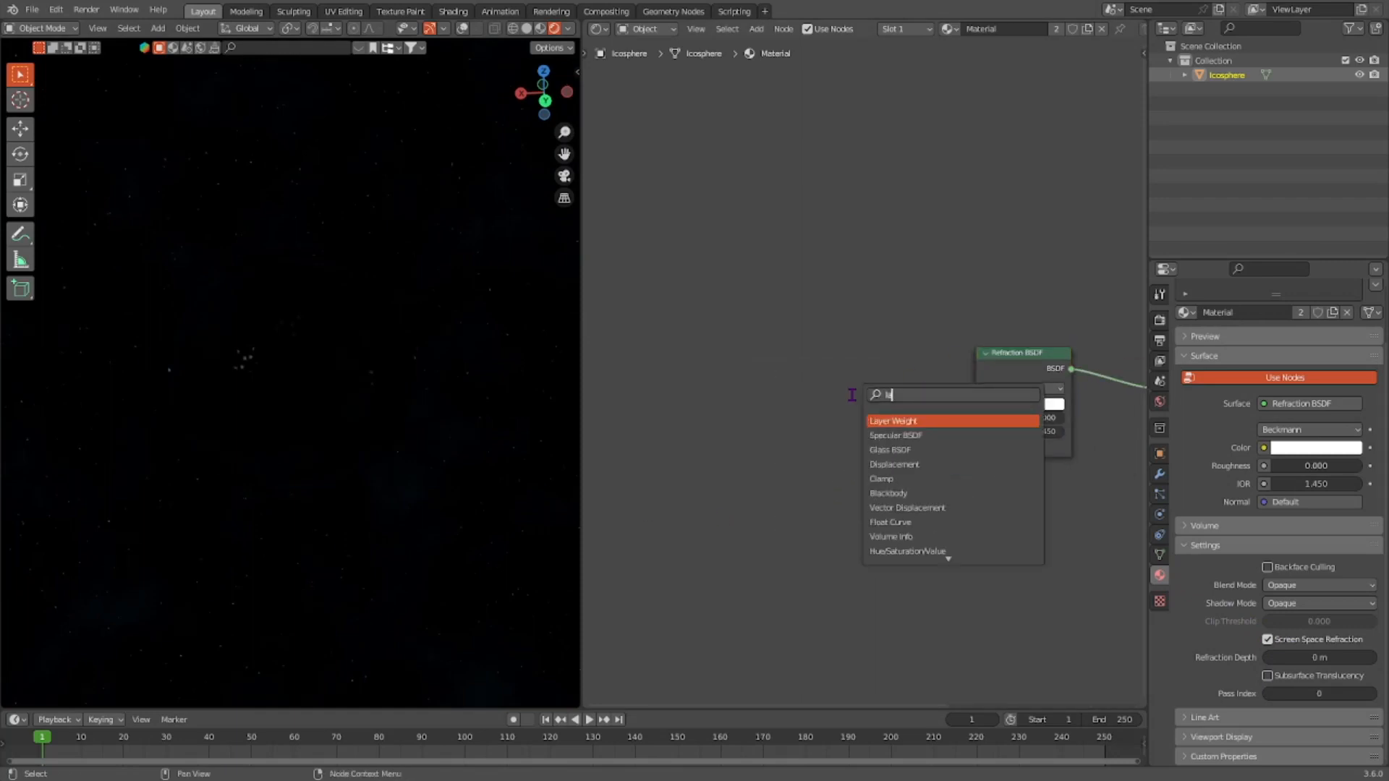
type("yer")
key("Return")
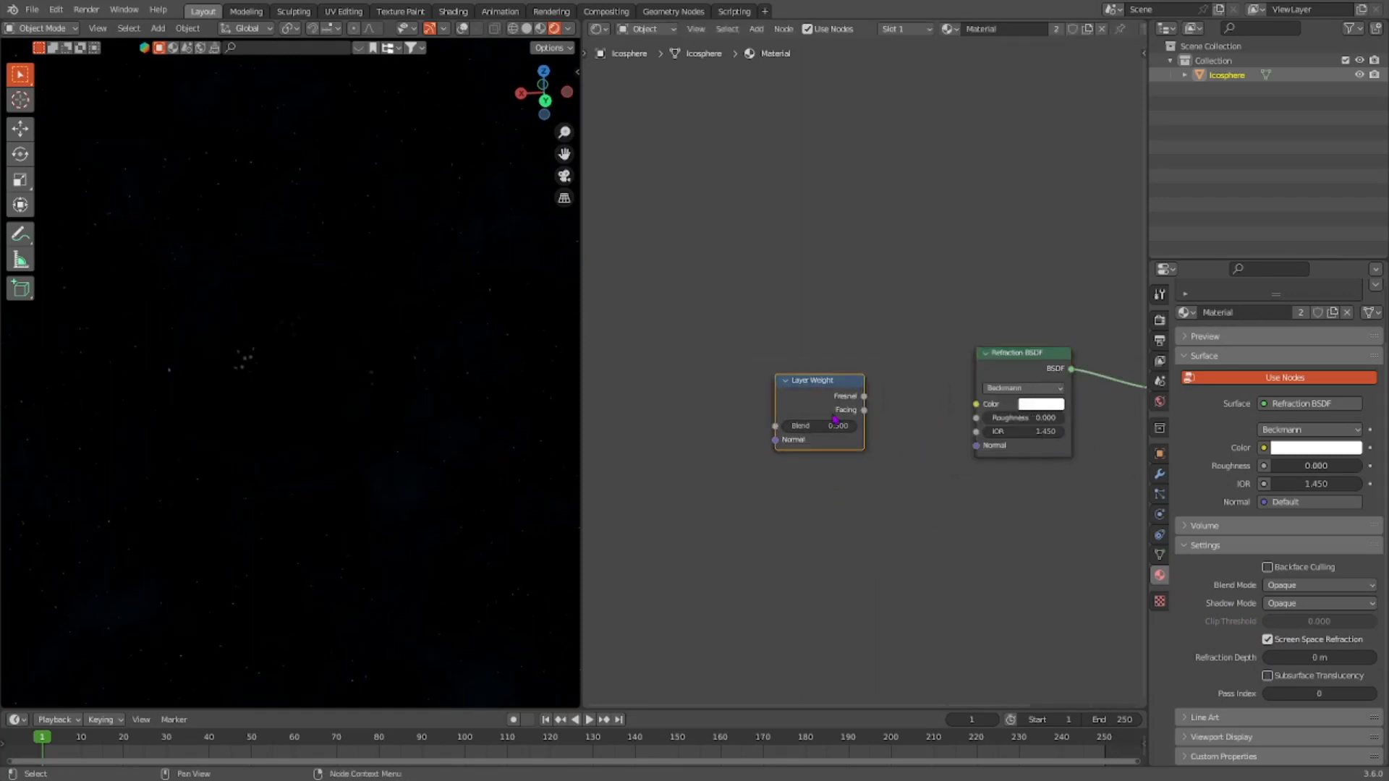
left_click_drag(856, 411, 976, 432)
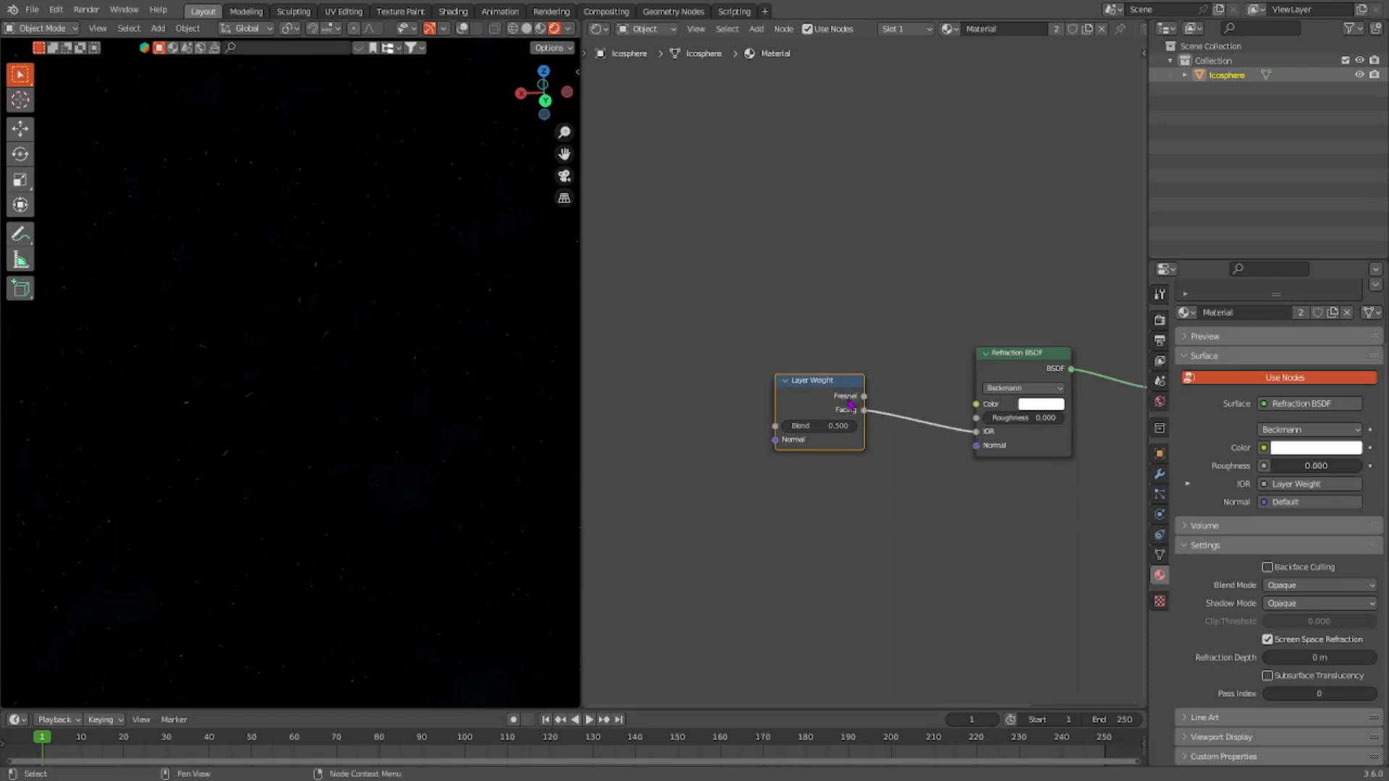
middle_click_drag(336, 411, 529, 489)
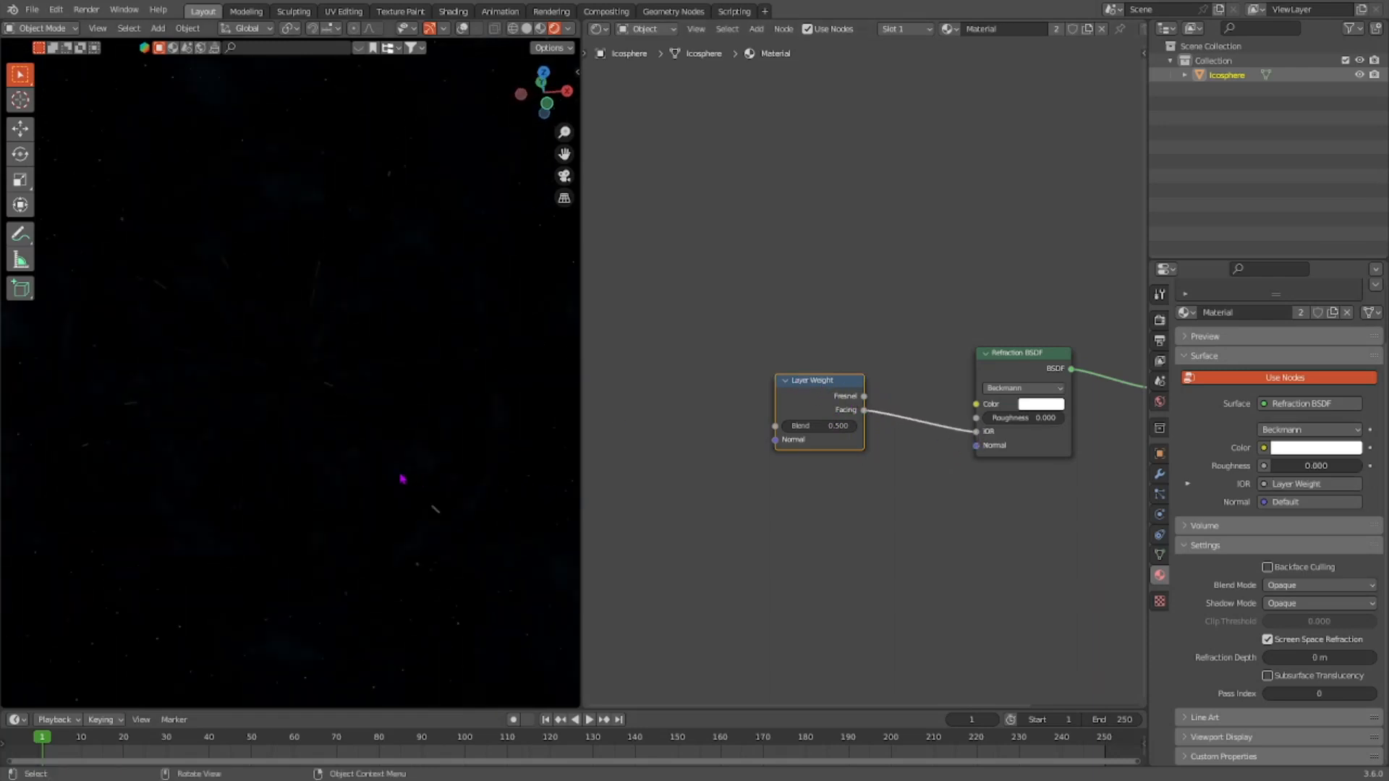
middle_click_drag(402, 479, 276, 465)
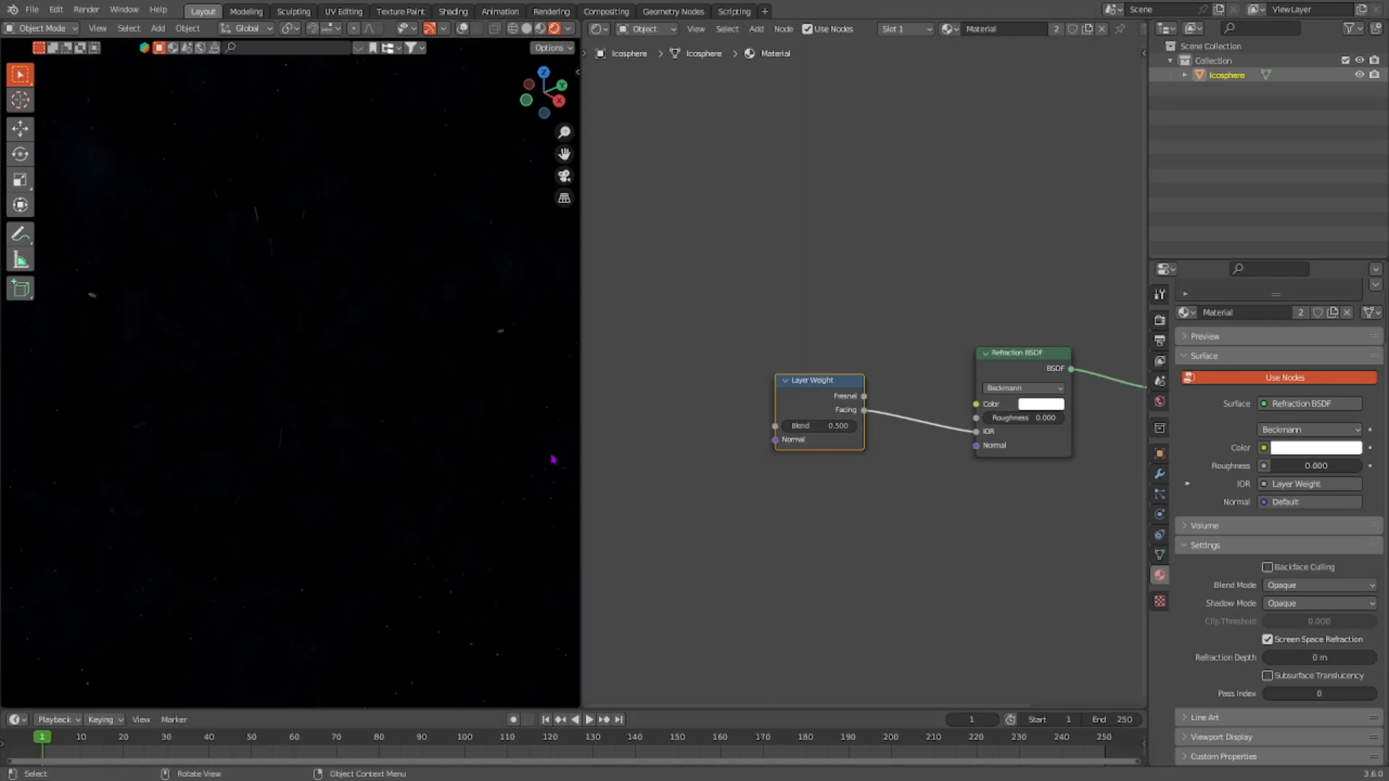
- Apply Shade Smooth to the ico sphere
right_click(369, 418)
left_click(327, 154)
middle_click_drag(300, 428, 221, 405)
- Set the Layer Weight node's Blend value to 0.8
scroll(723, 434, "down", 2)
middle_click_drag(688, 459, 713, 455)
left_click(858, 415)
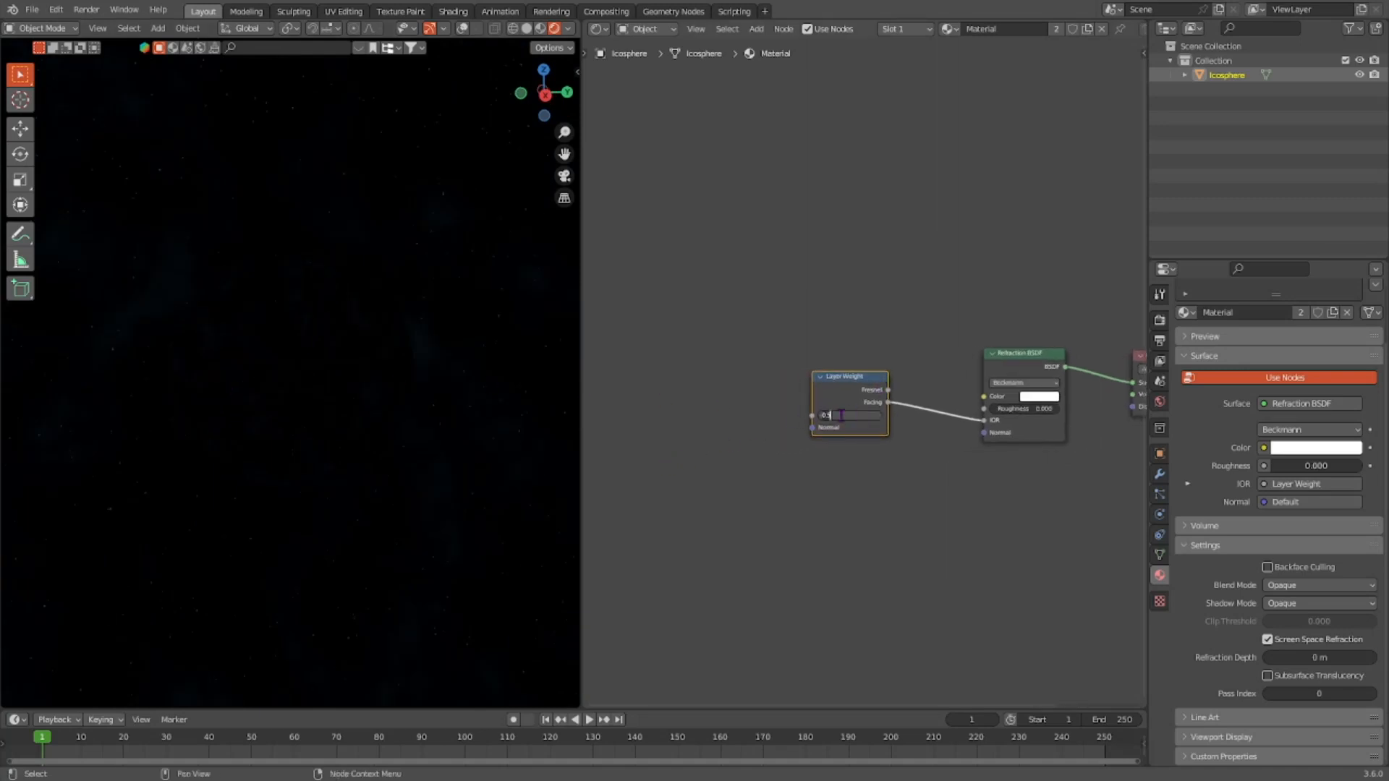
mouse_move(396, 449)
middle_mouse_down()
mouse_move(480, 441)
mouse_move(220, 456)
mouse_move(416, 454)
middle_mouse_up()
scroll(720, 533, "down", 1)
scroll(771, 510, "up", 2)
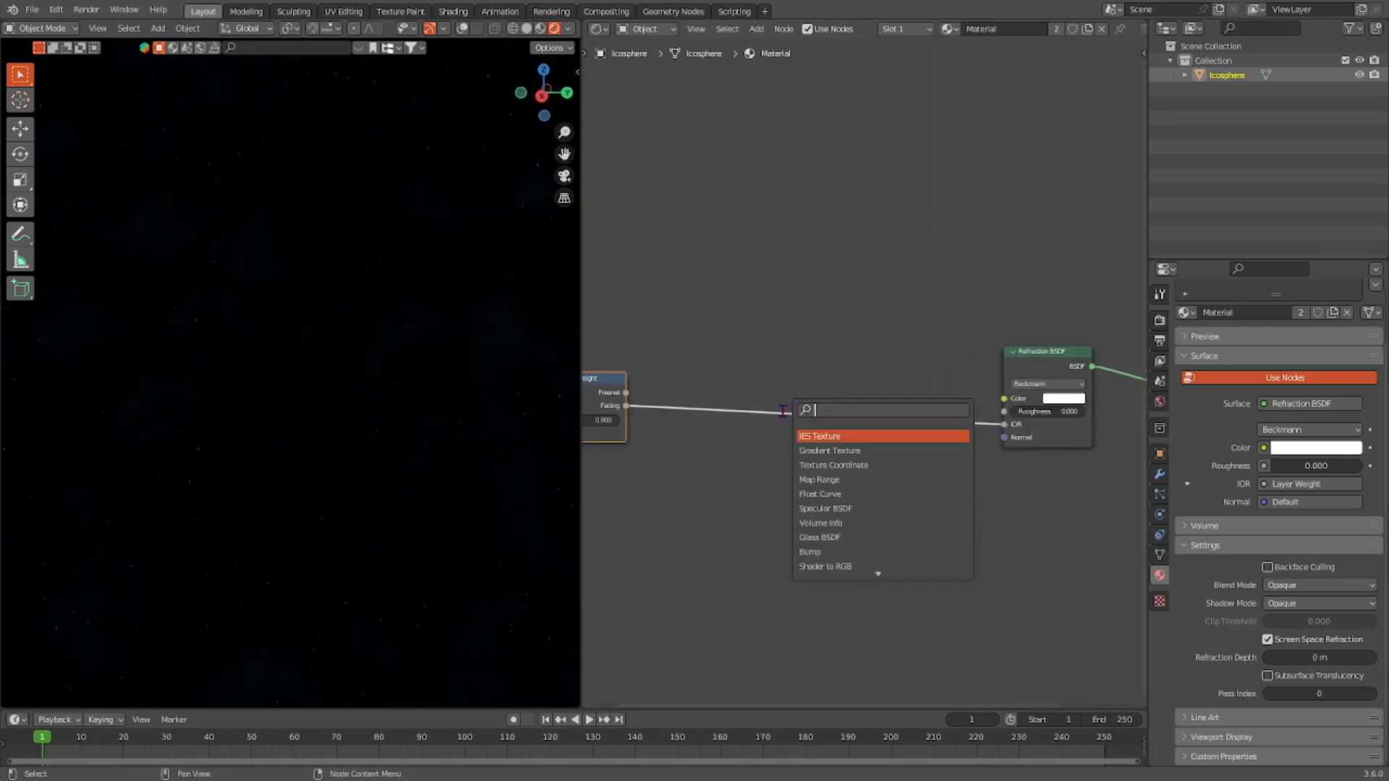
- Add a Color Ramp node and connect the Layer Weight's Facing output to its Fac input
type("colorr")
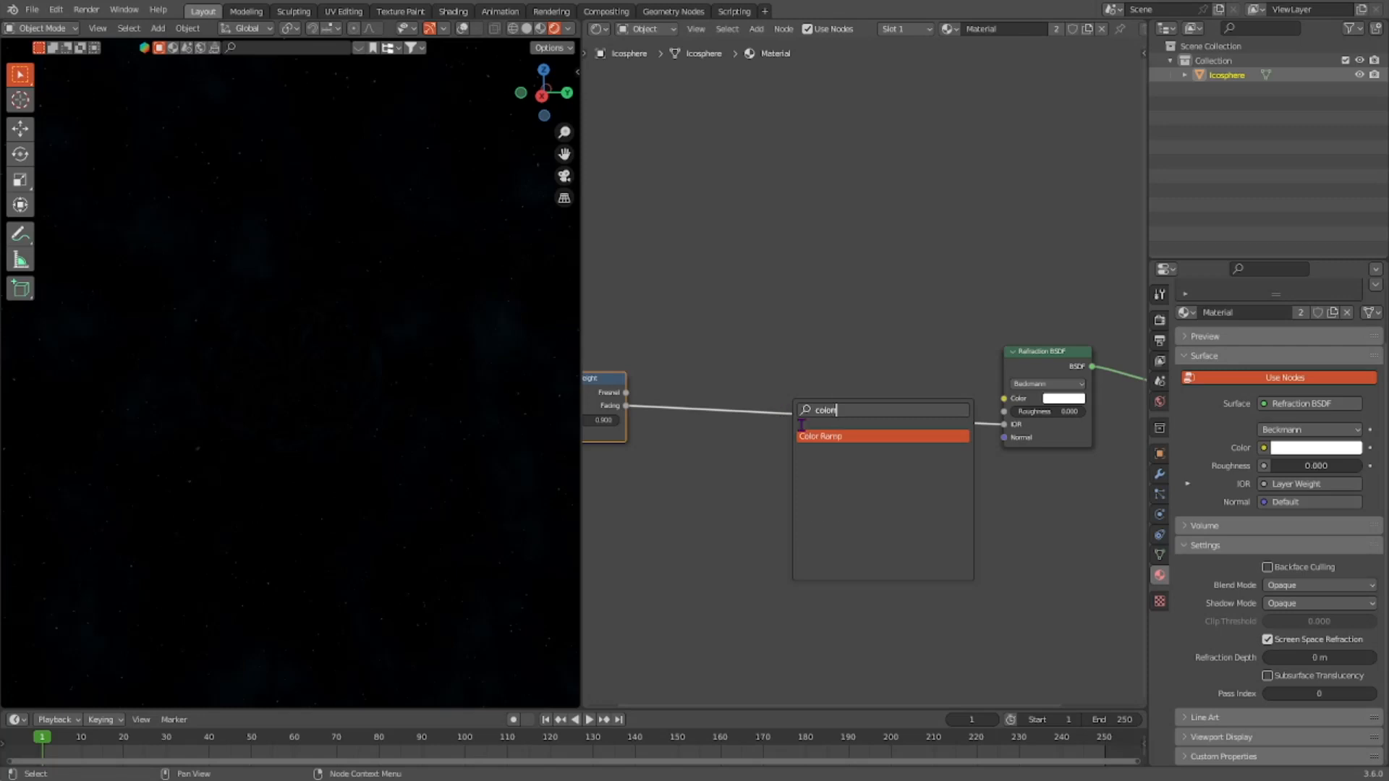
key("Return")
left_click(911, 235)
left_click_drag(631, 410, 948, 251)
- Set the Color Ramp's black stop to position 0.3 and move the Layer Weight node closer to the other nodes
left_click(968, 267)
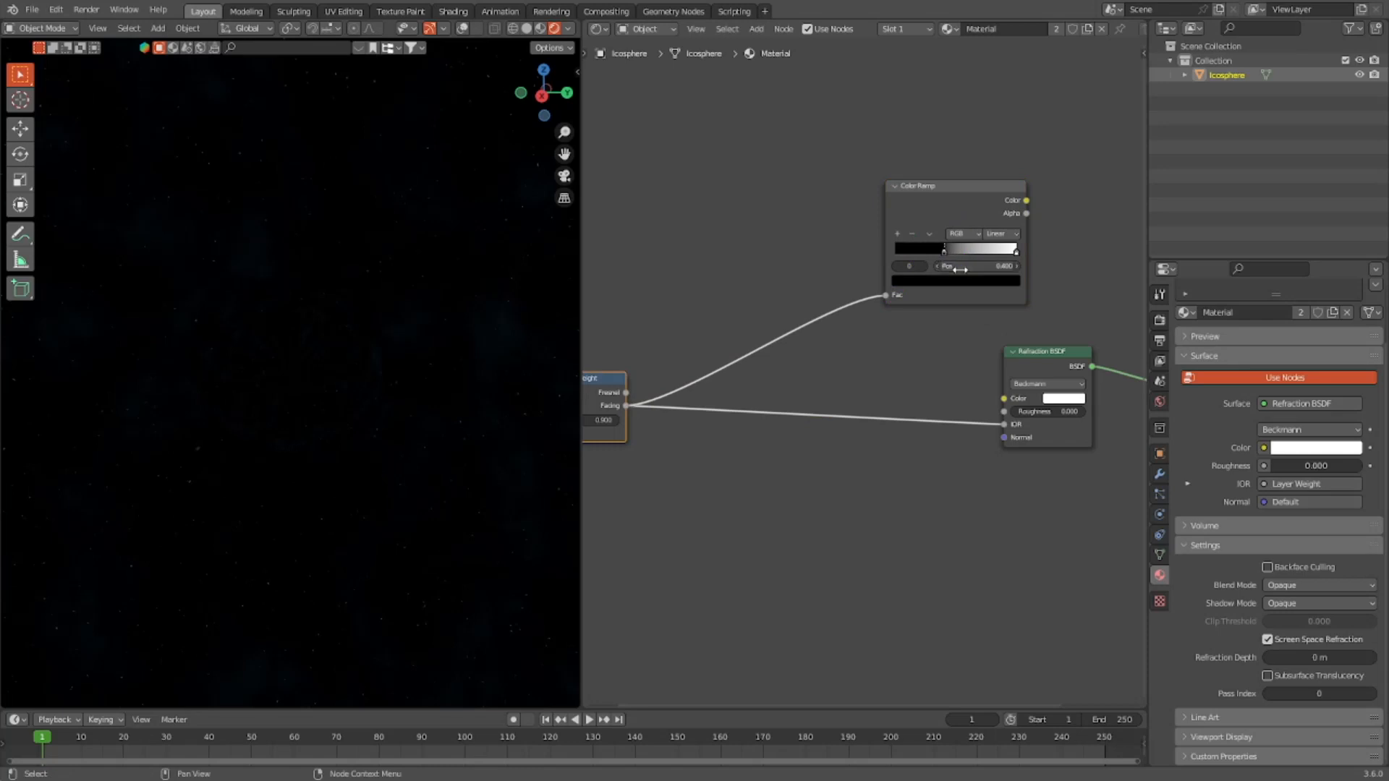
type(".3")
key("Return")
left_click_drag(596, 378, 650, 381)
- Preview the Color Ramp's output on the ico sphere and inspect the black centre
left_click(981, 196, "ctrl+shift")
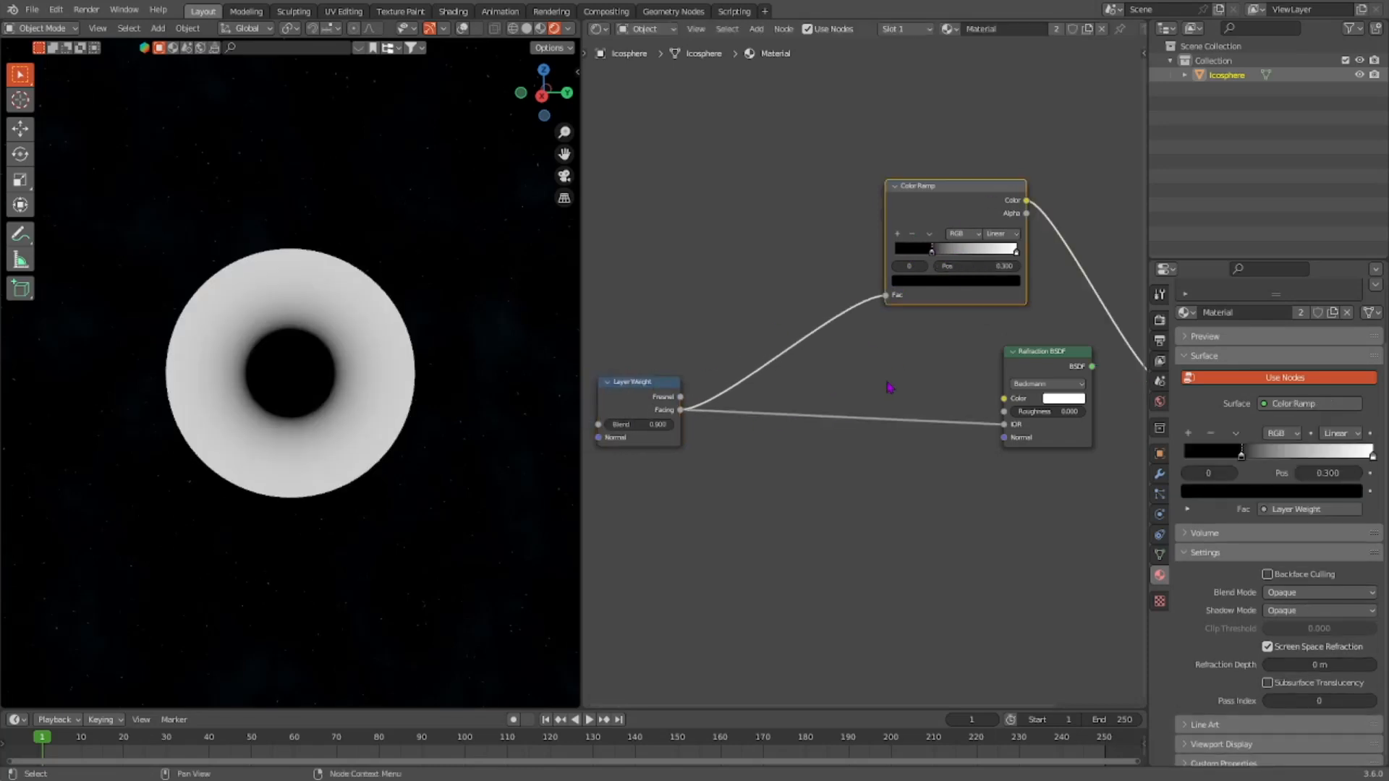
middle_click_drag(890, 384, 786, 432)
middle_click_drag(258, 456, 387, 442)
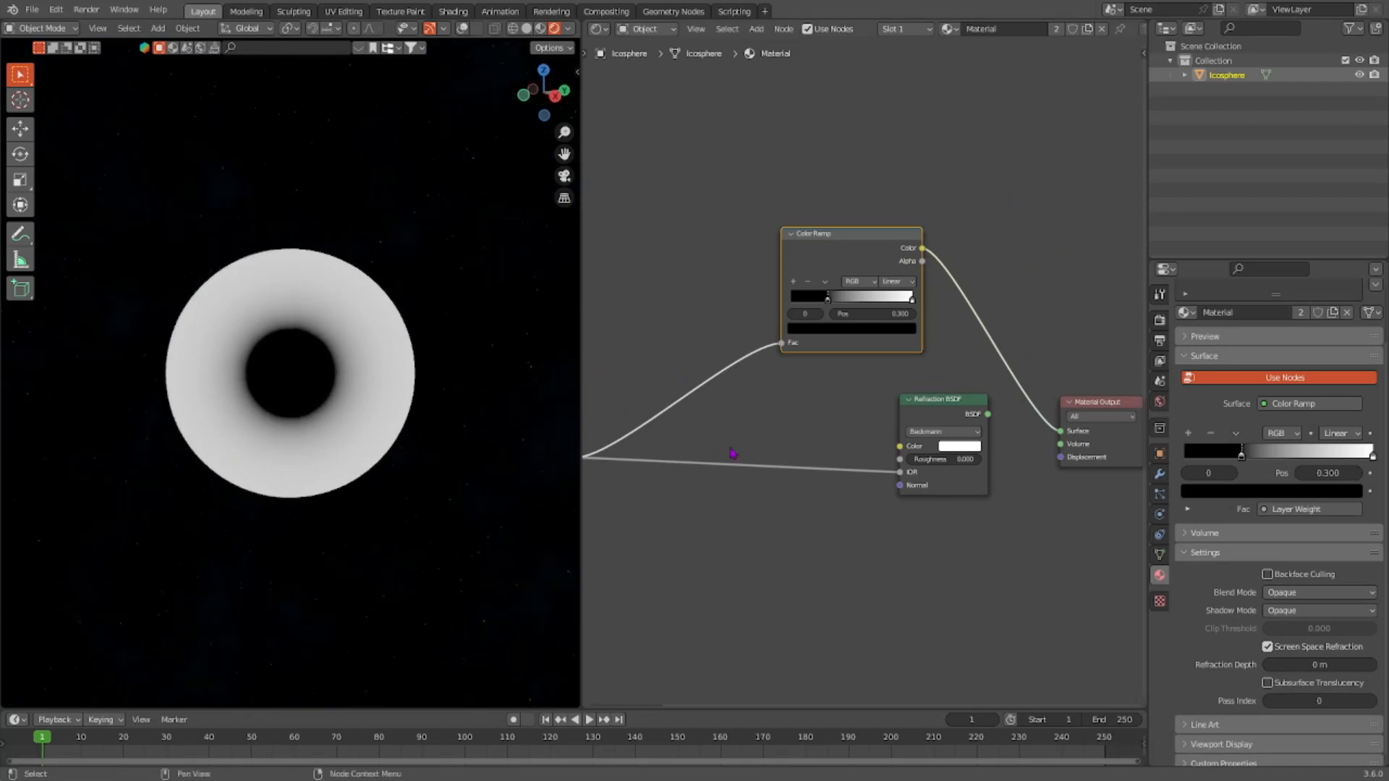
scroll(900, 423, "down", 3)
middle_click_drag(902, 423, 800, 438)
- Insert a Mix Shader before the Material Output, with the Color Ramp driving Fac and the Refraction BSDF in the second Shader input
left_click(818, 427, "ctrl+shift")
key("shift+a")
left_click(908, 401)
type("mix")
left_click(935, 455)
left_click_drag(791, 263, 923, 493)
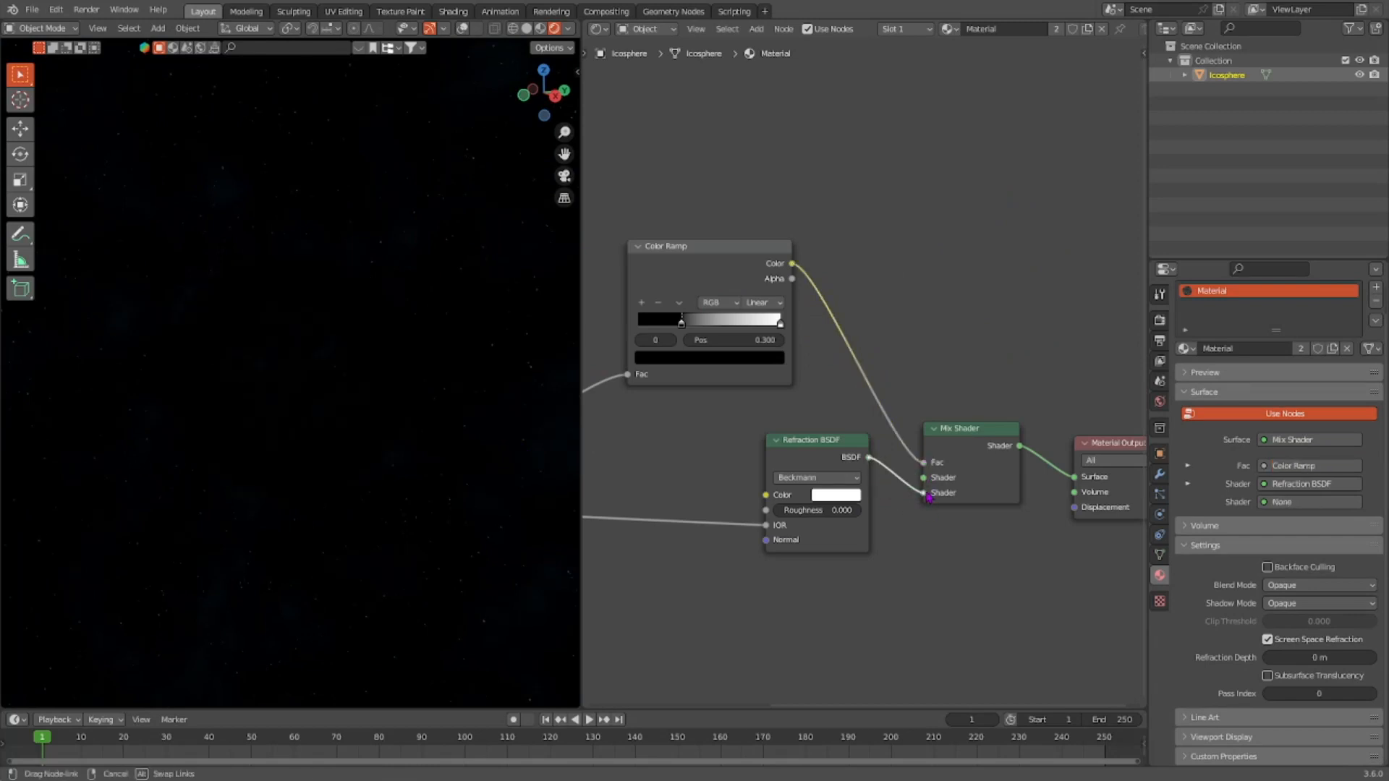
- Add a UV sphere at the centre of the ico sphere
mouse_move(412, 552)
middle_mouse_down()
mouse_move(475, 533)
mouse_move(496, 589)
mouse_move(429, 552)
middle_mouse_up()
key("shift+a")
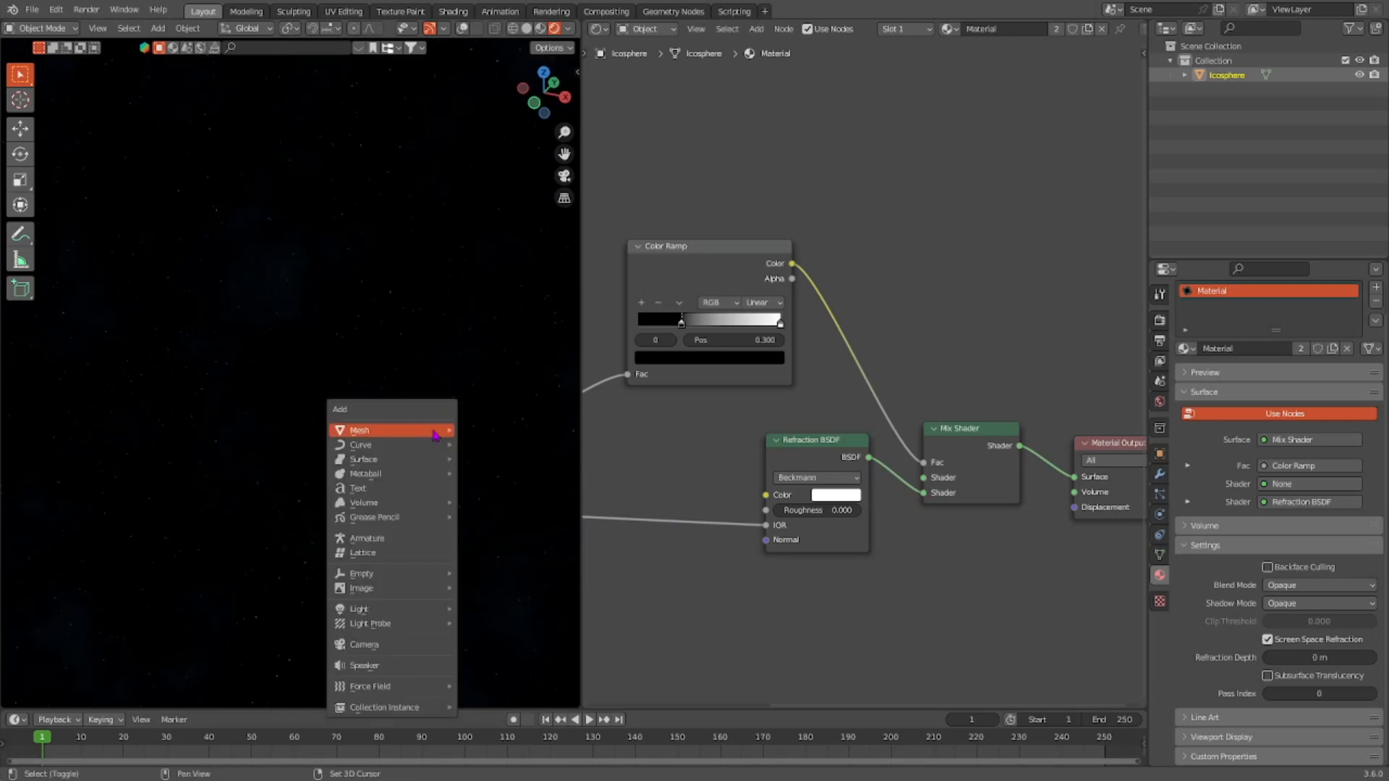
mouse_move(436, 433)
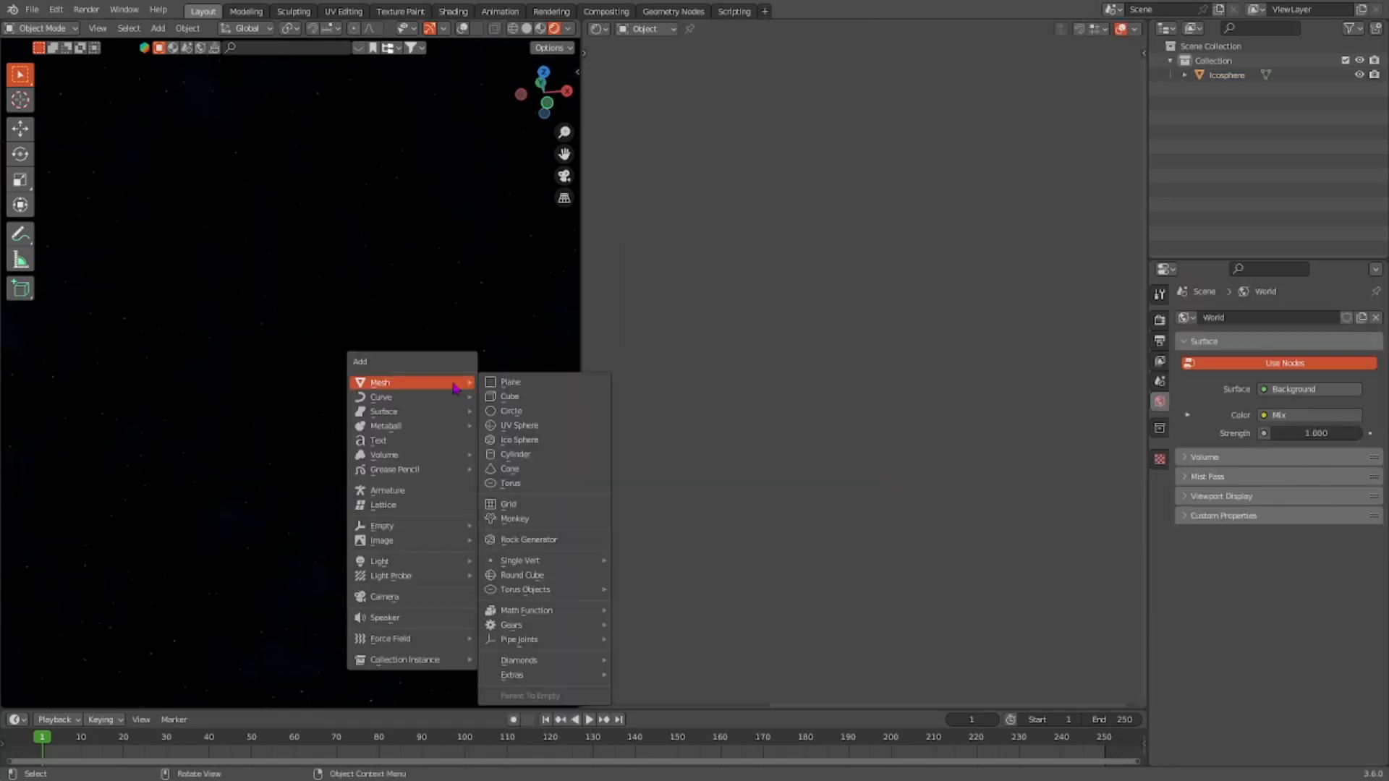
left_click(518, 427)
- Switch the viewport to Solid shading and turn the overlays on
left_click(541, 29)
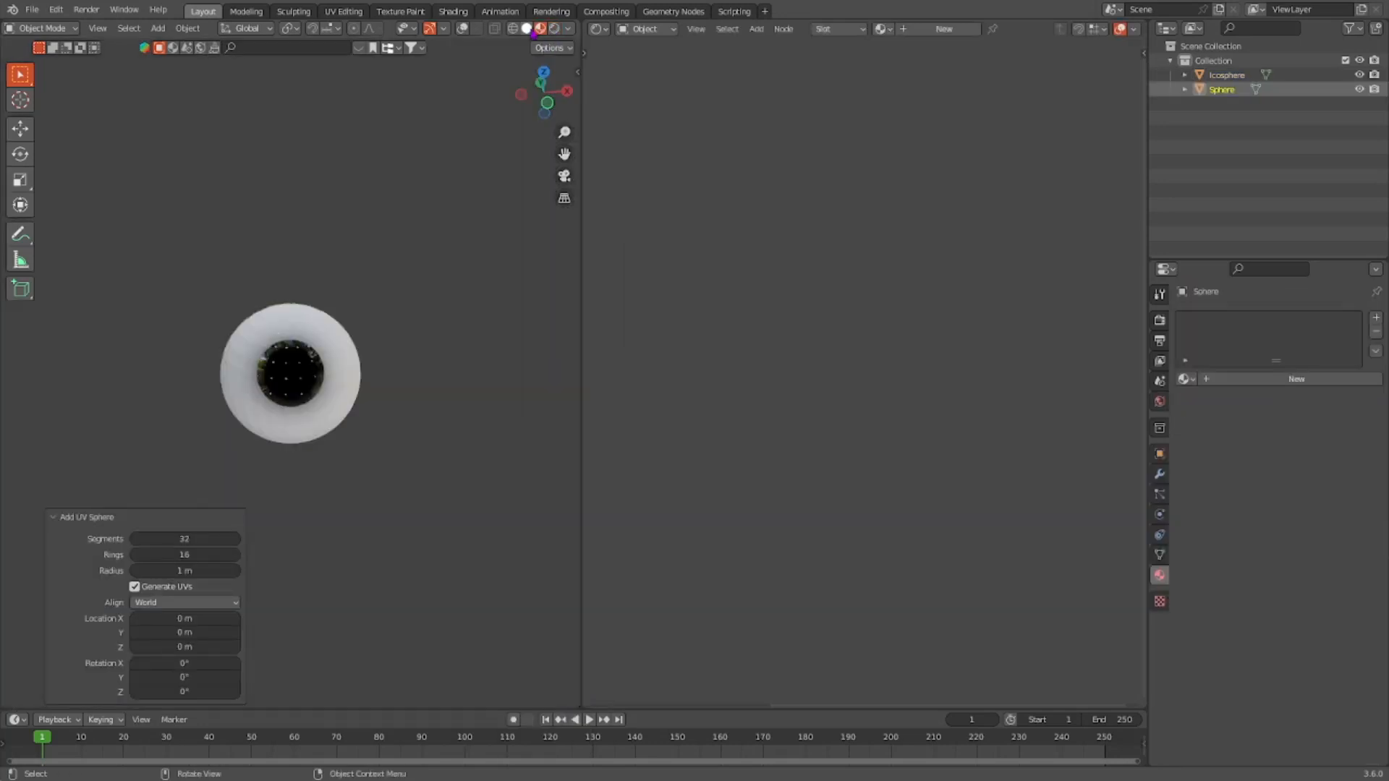
left_click(527, 29)
scroll(427, 285, "up", 5)
middle_click_drag(427, 285, 480, 270)
scroll(481, 270, "down", 5)
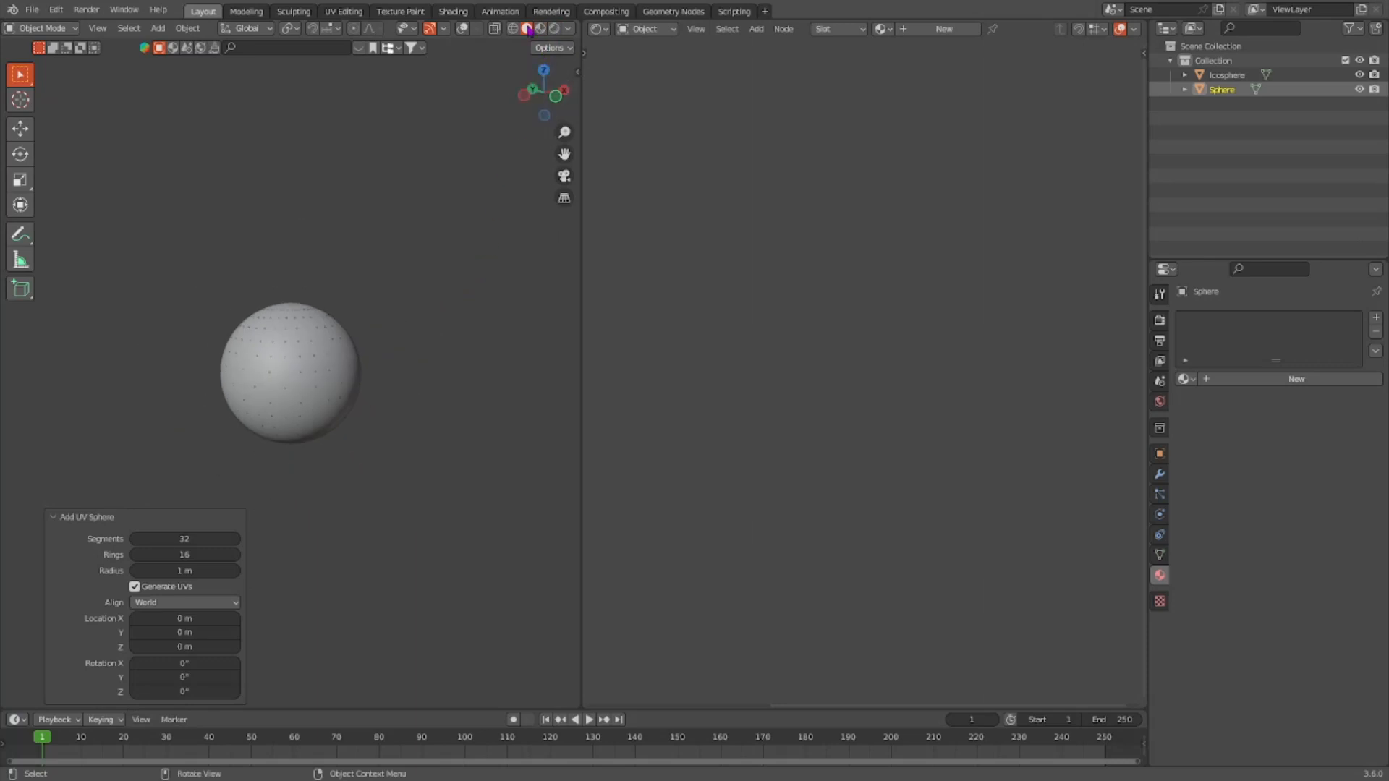
left_click(463, 29)
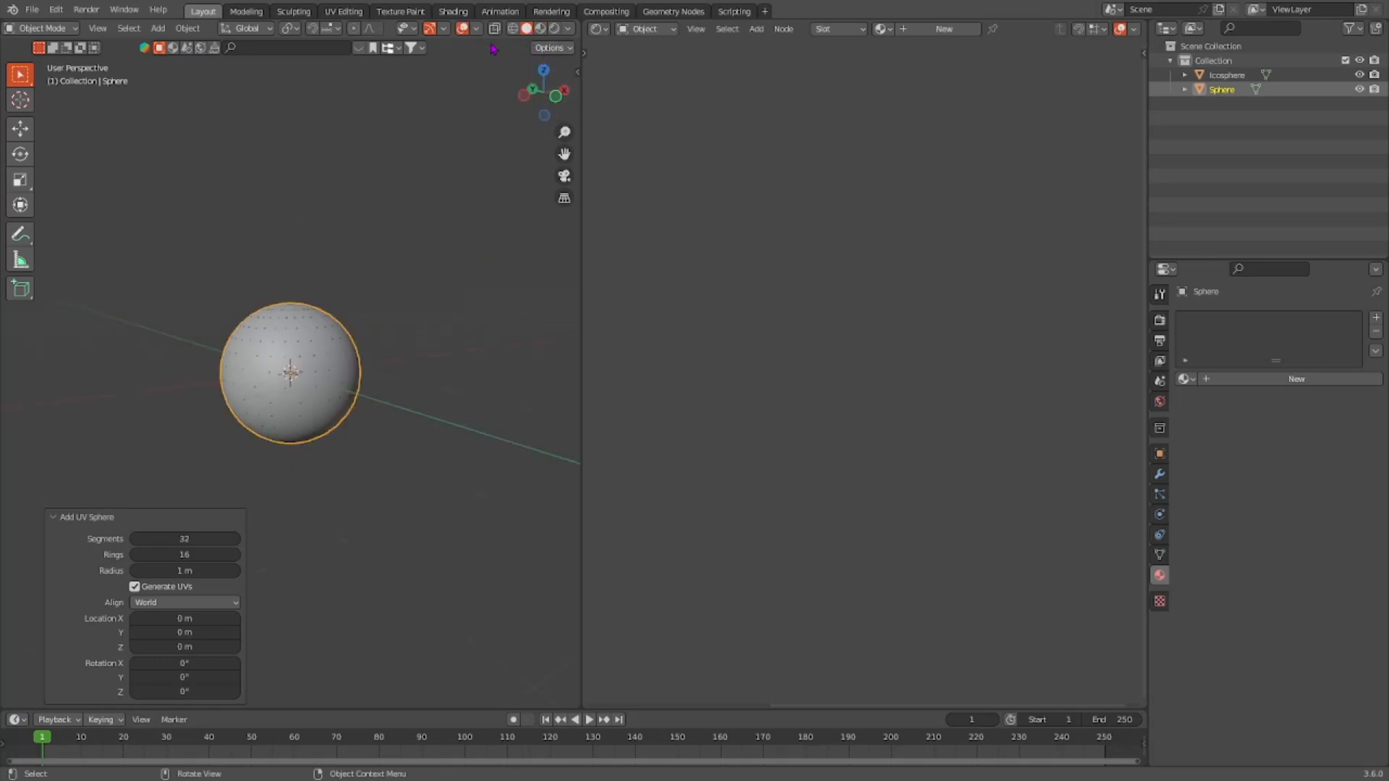
- Delete all vertices below the equator of the UV sphere, selecting them through the mesh in front view
left_click(556, 96)
key("Tab")
scroll(434, 239, "up", 5)
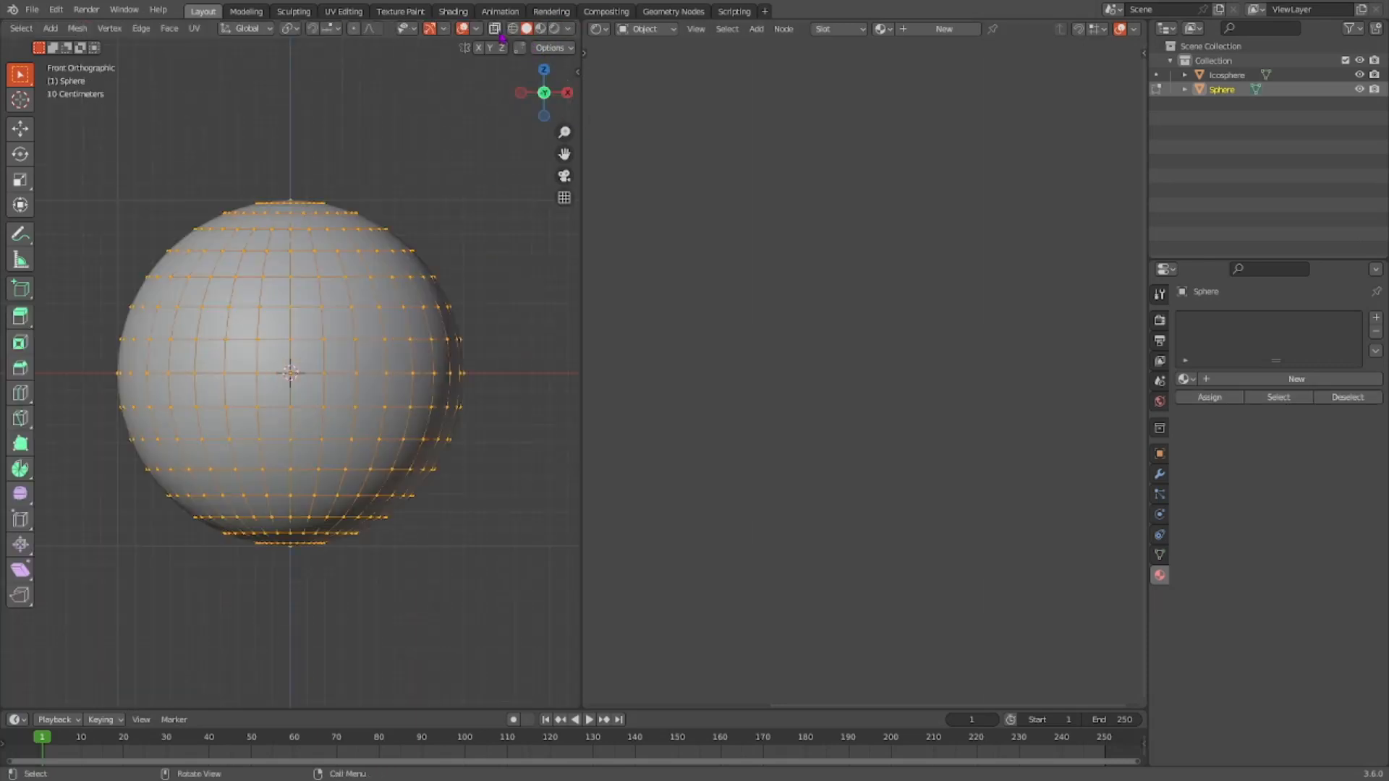
left_click(494, 29)
left_click_drag(105, 397, 502, 630)
right_click(434, 437)
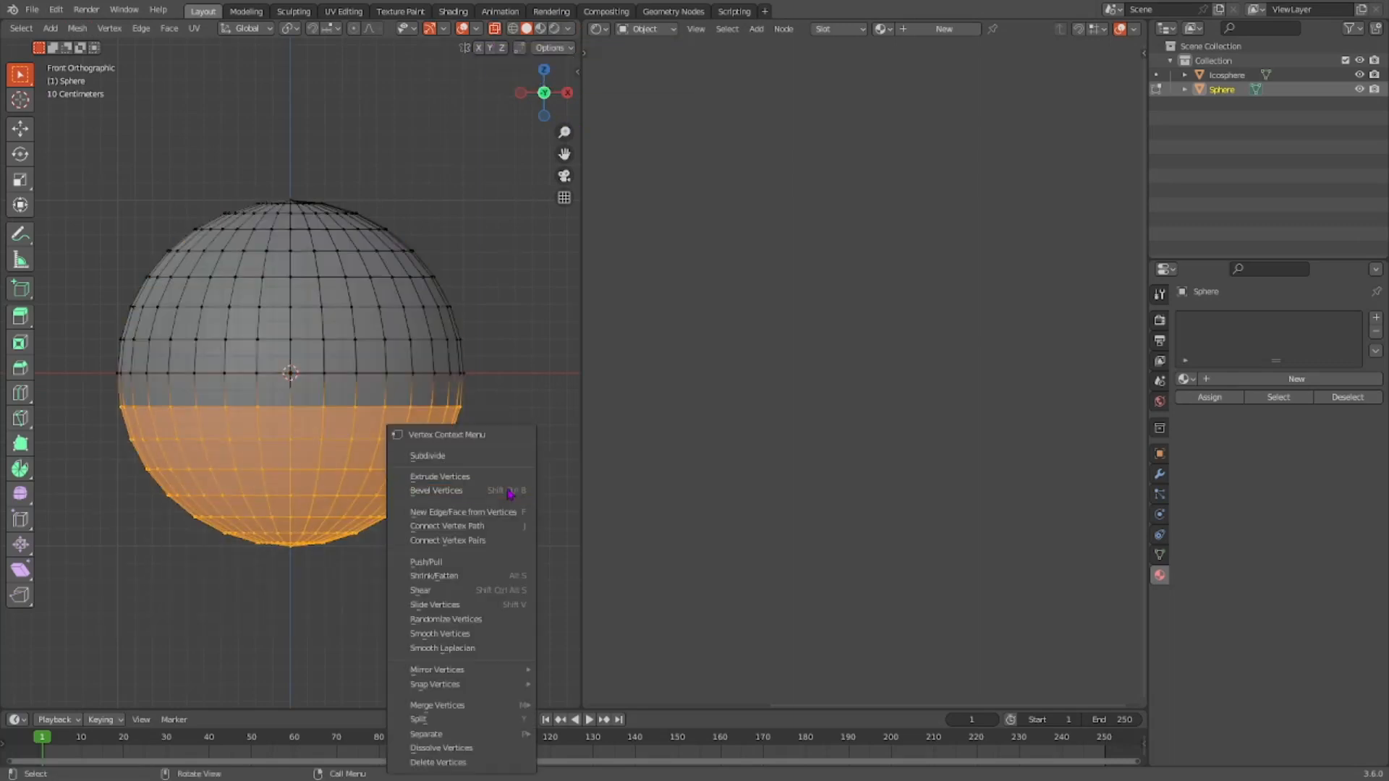
left_click(429, 762)
- Flatten the remaining upper half of the sphere into a disc by scaling it to 0 along Z
key("a")
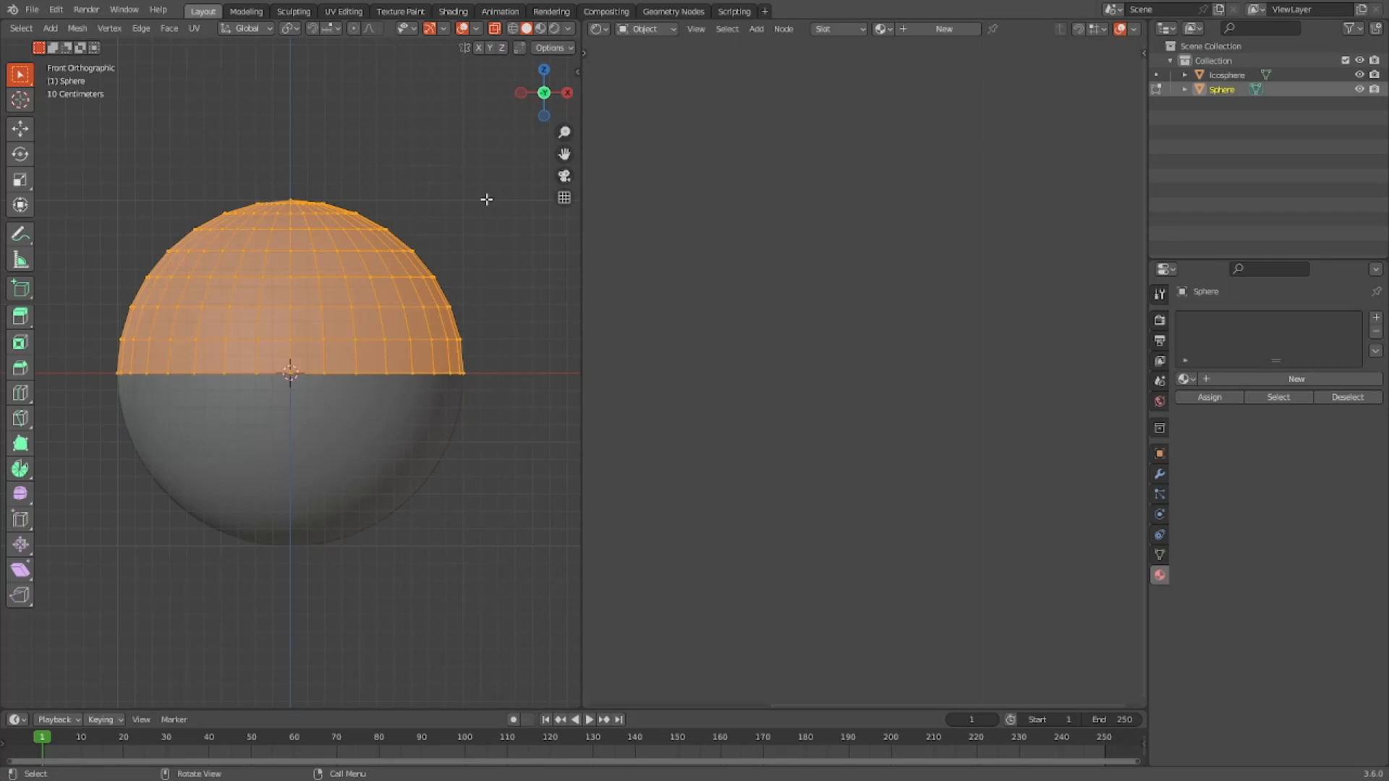
middle_click_drag(486, 199, 493, 217)
key("s")
key("z")
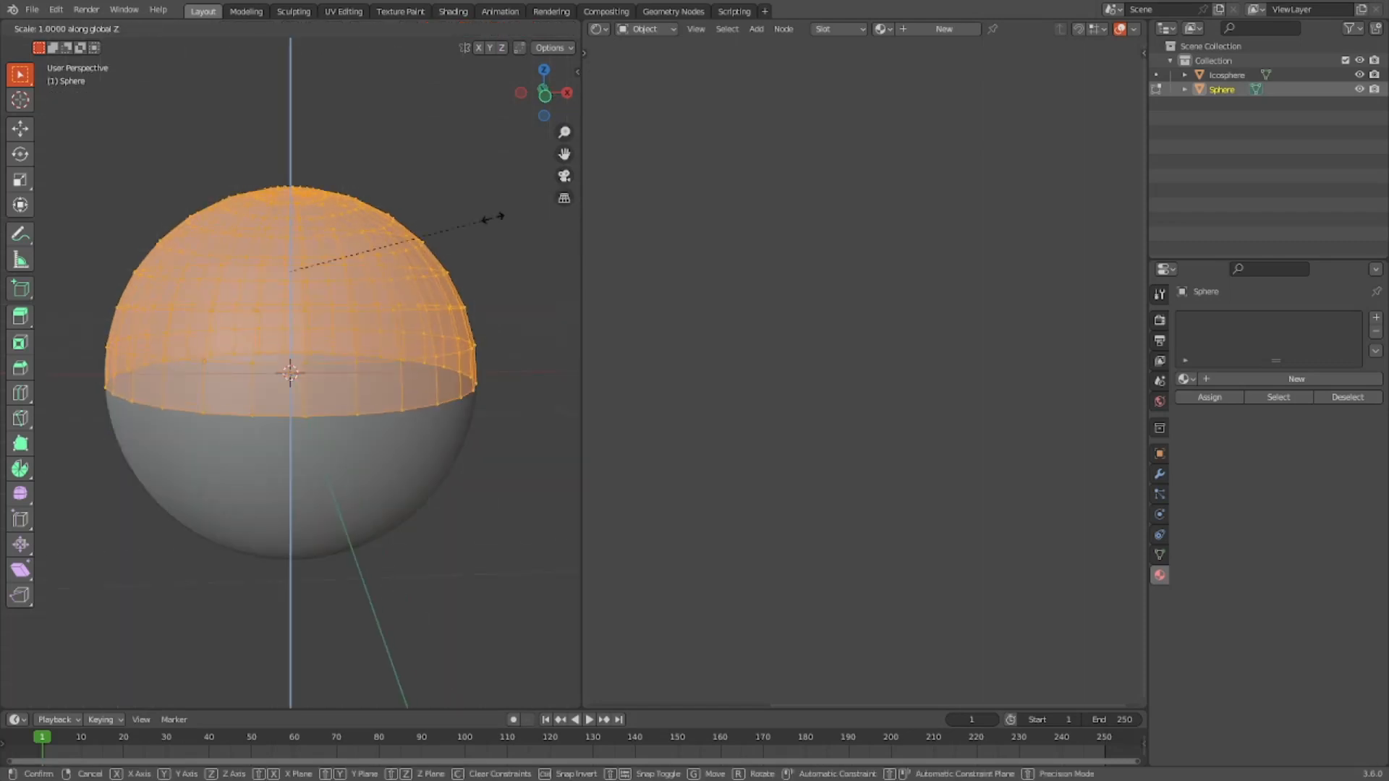
type("0")
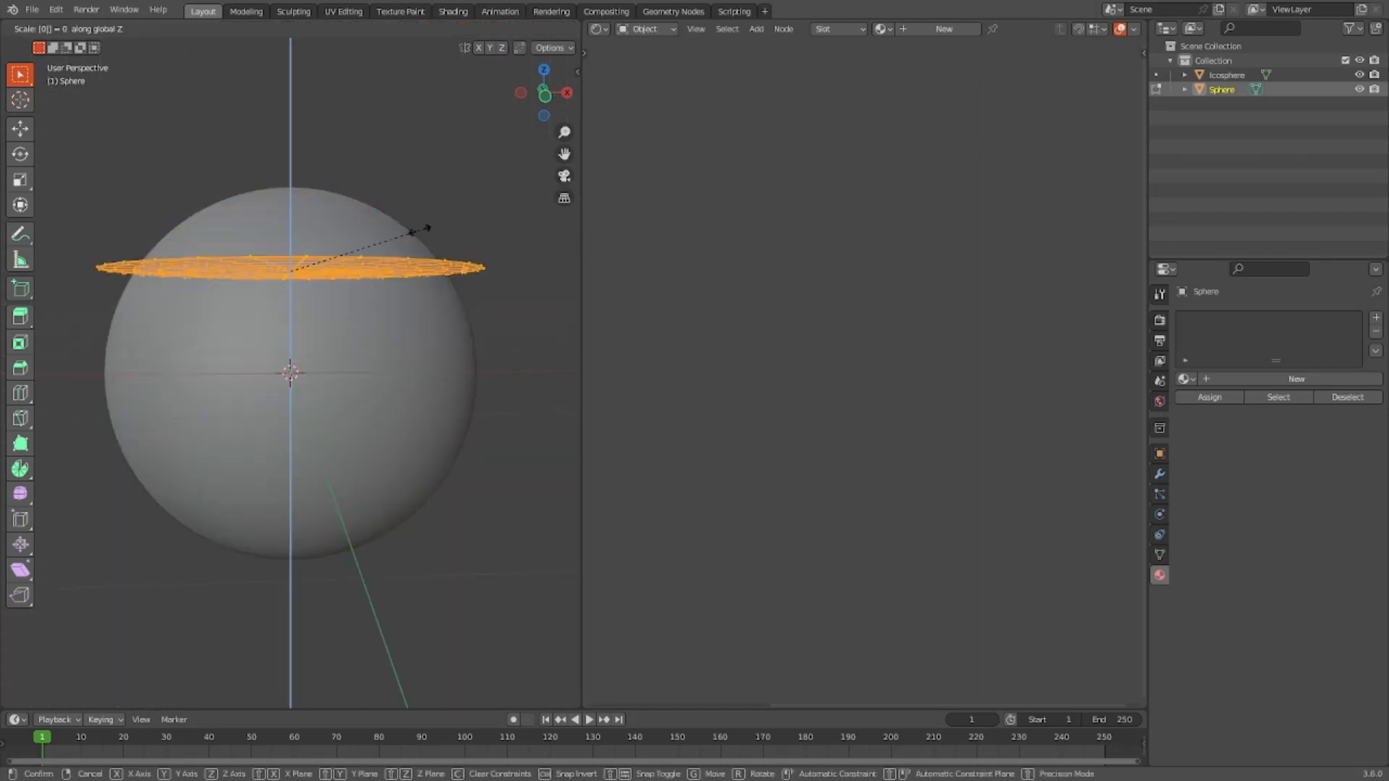
key("Return")
key("Tab")
- Move the flat disc's geometry to its origin so it cuts through the middle of the ico sphere
key("KP_1")
right_click(499, 354)
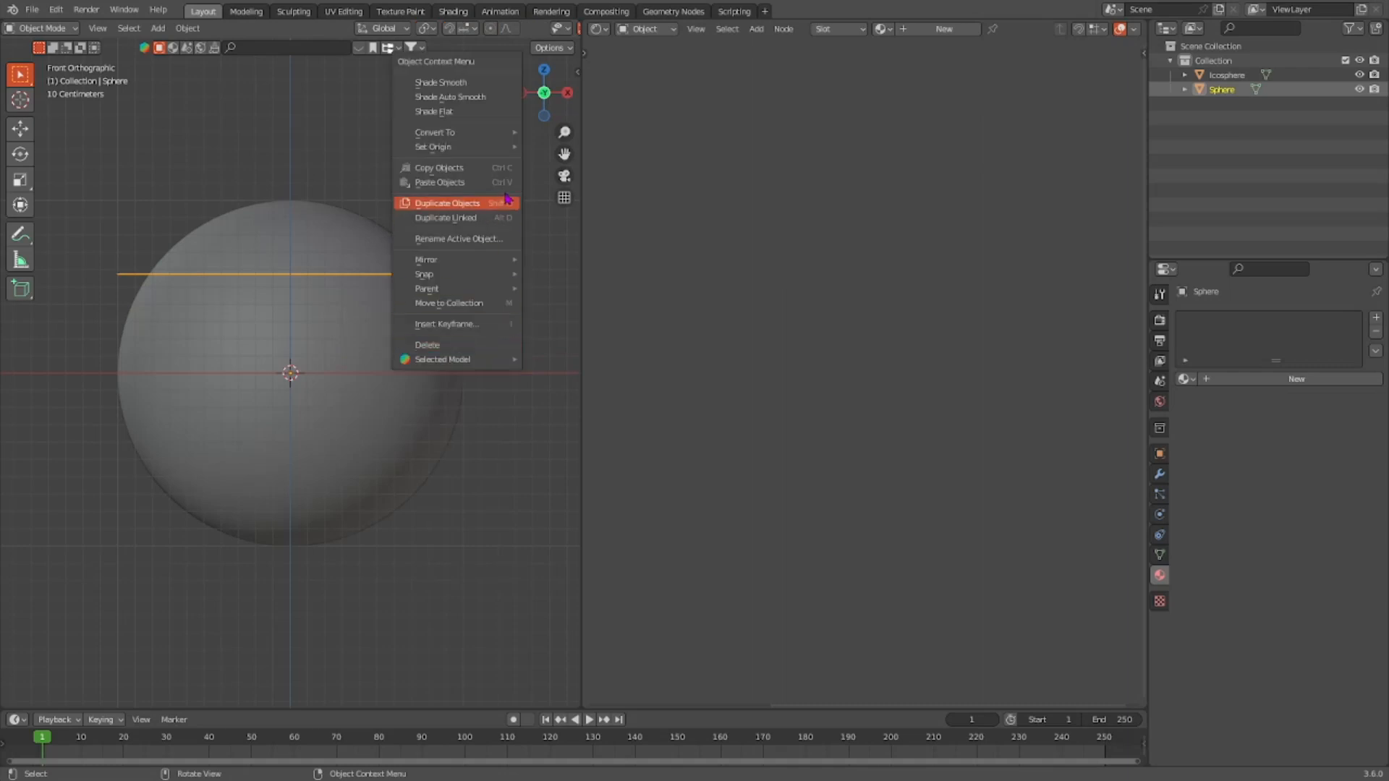
mouse_move(477, 156)
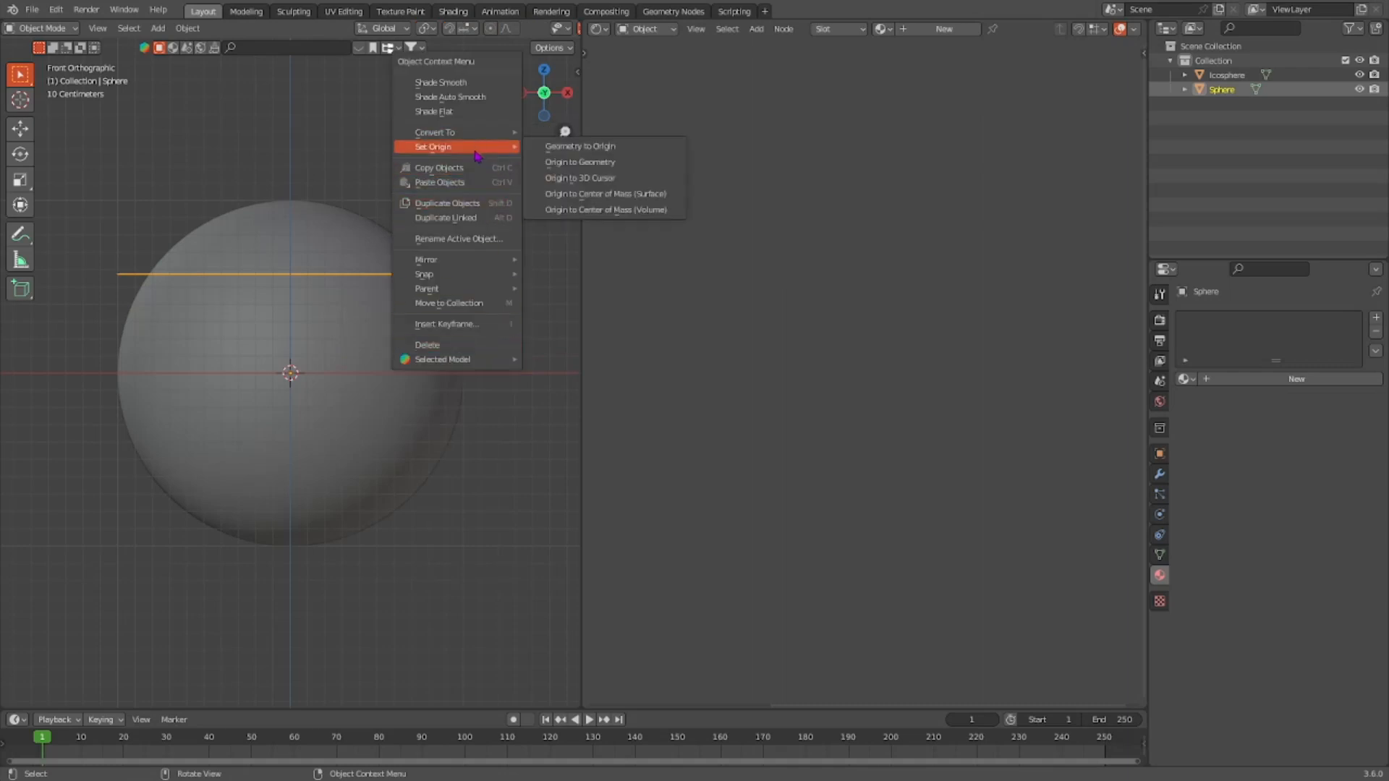
left_click(563, 153)
scroll(409, 259, "up", 3)
scroll(426, 303, "down", 3)
- Scale the disc uniformly by a factor of 3
middle_click_drag(452, 343, 453, 414)
scroll(483, 457, "down", 6)
scroll(475, 314, "down", 3)
type("s3")
key("Return")
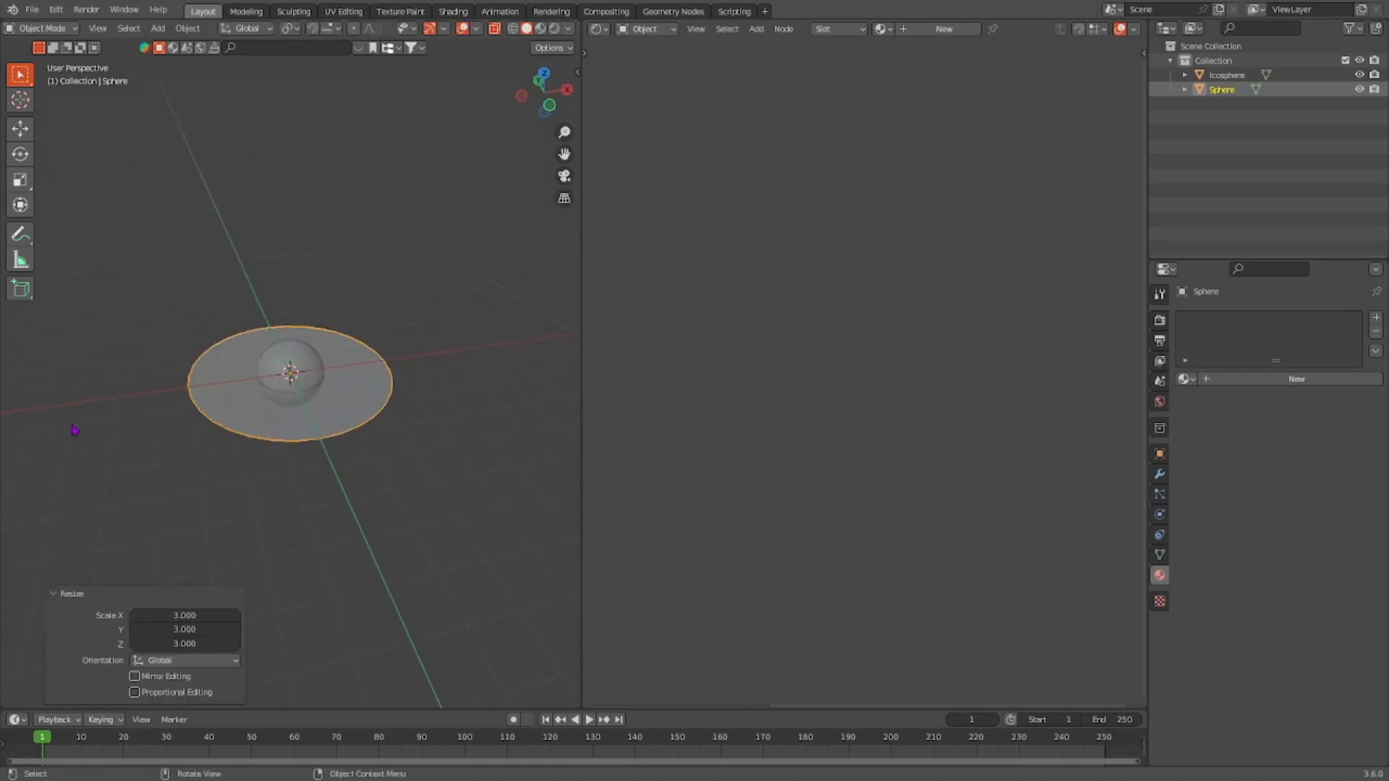
- Subdivide the disc's entire mesh in Edit Mode
scroll(319, 323, "up", 3)
middle_click_drag(377, 319, 378, 419)
key("Tab")
scroll(387, 390, "up", 3)
scroll(428, 372, "down", 4)
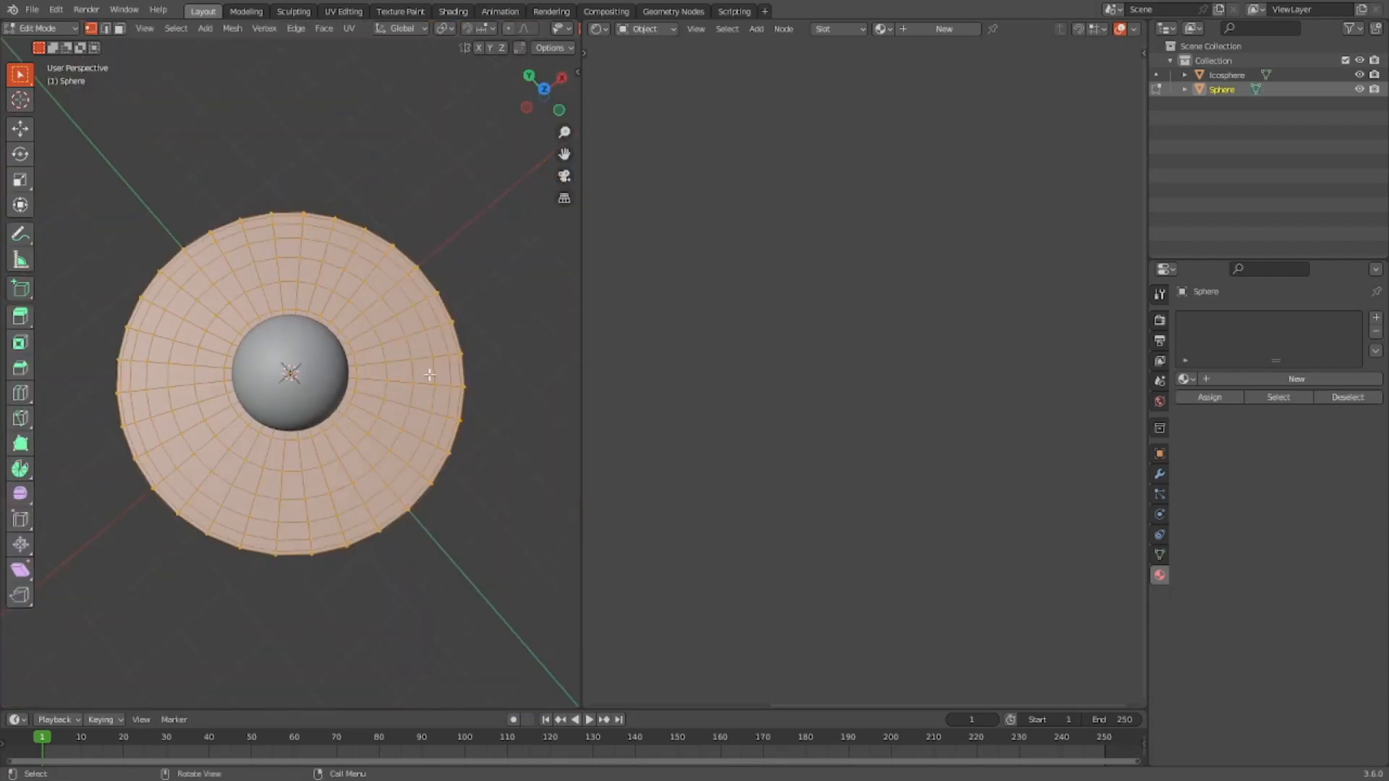
right_click(434, 371)
left_click(437, 376)
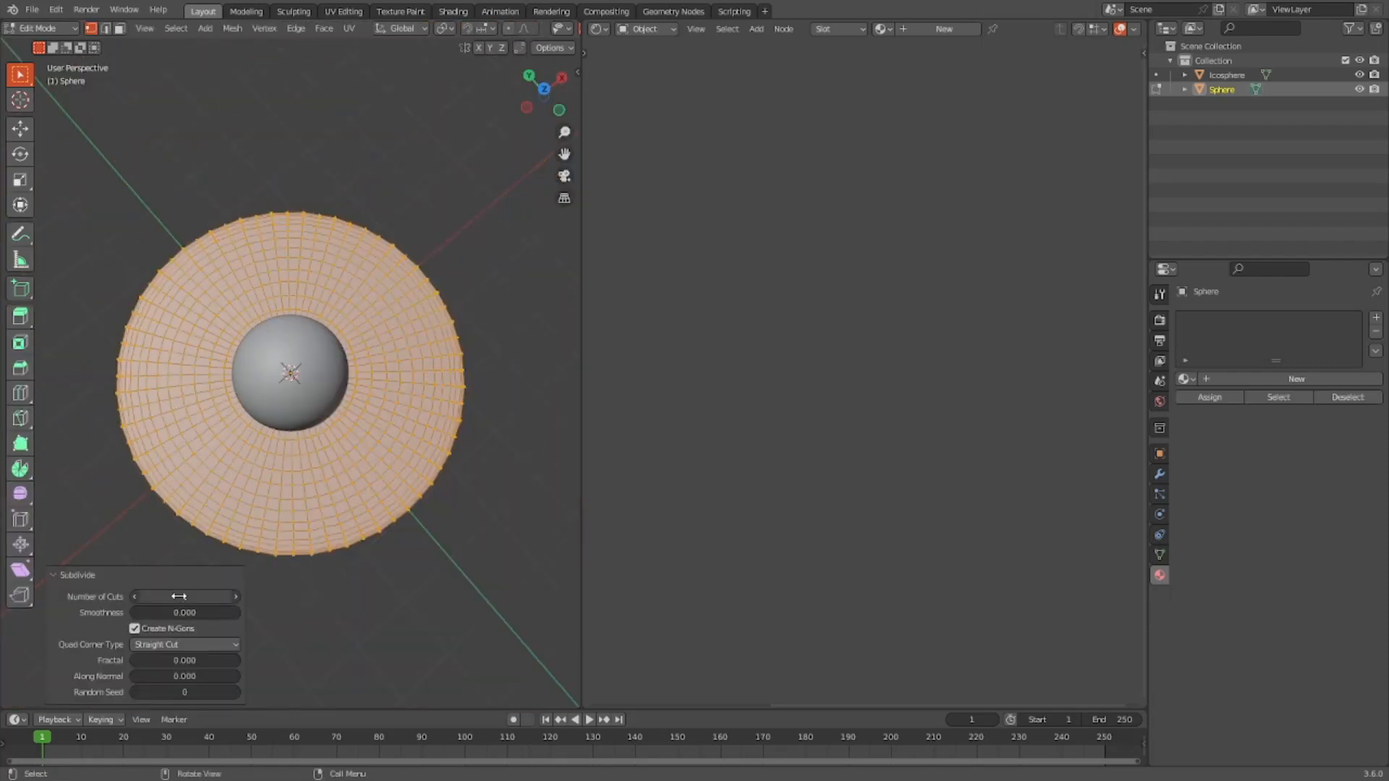
- Set the subdivision's number of cuts to 5 and check the mesh density
type("5")
key("Return")
scroll(405, 209, "up", 2)
middle_click_drag(405, 209, 437, 257)
middle_click_drag(393, 342, 311, 469)
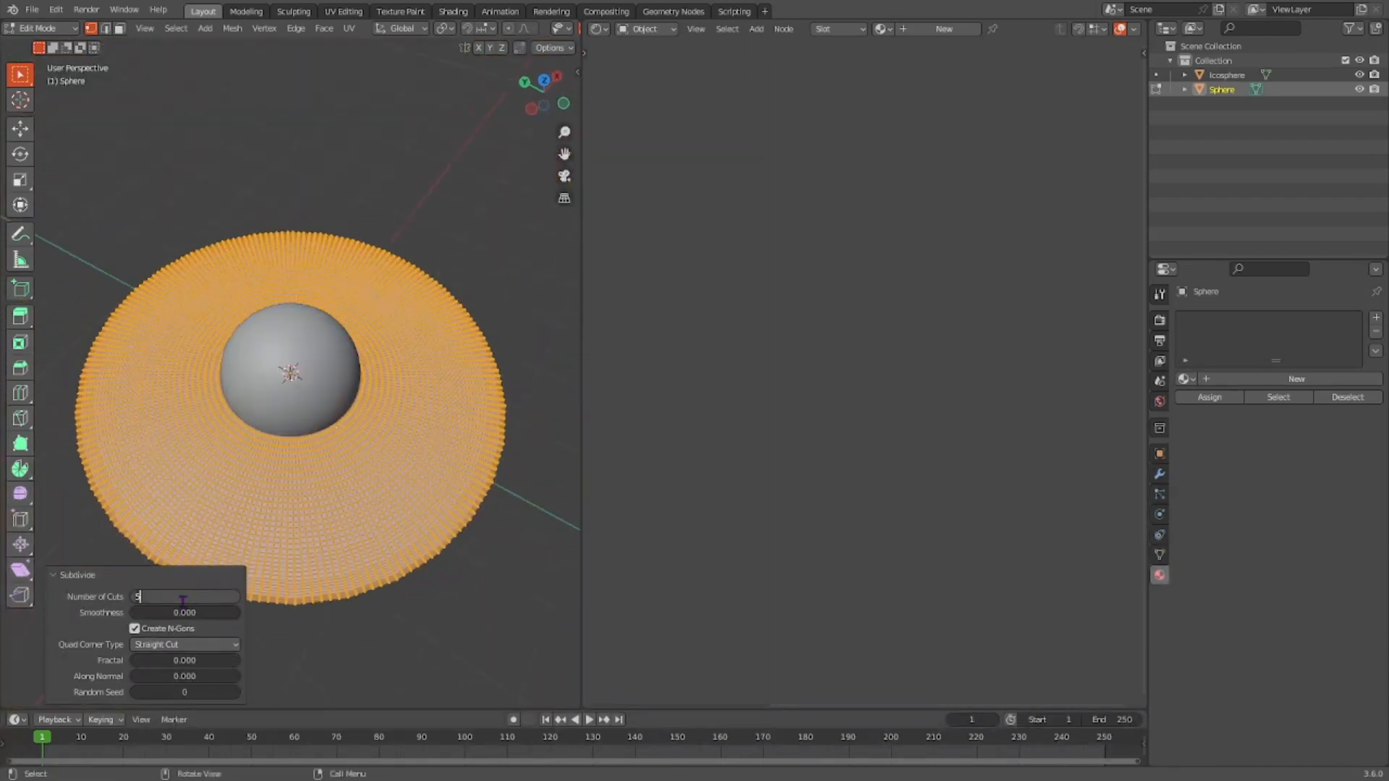
- Raise the subdivision's number of cuts to 8
key("BackSpace")
type("8")
key("Return")
scroll(374, 481, "up", 5)
middle_click_drag(374, 480, 555, 224)
scroll(434, 434, "down", 5)
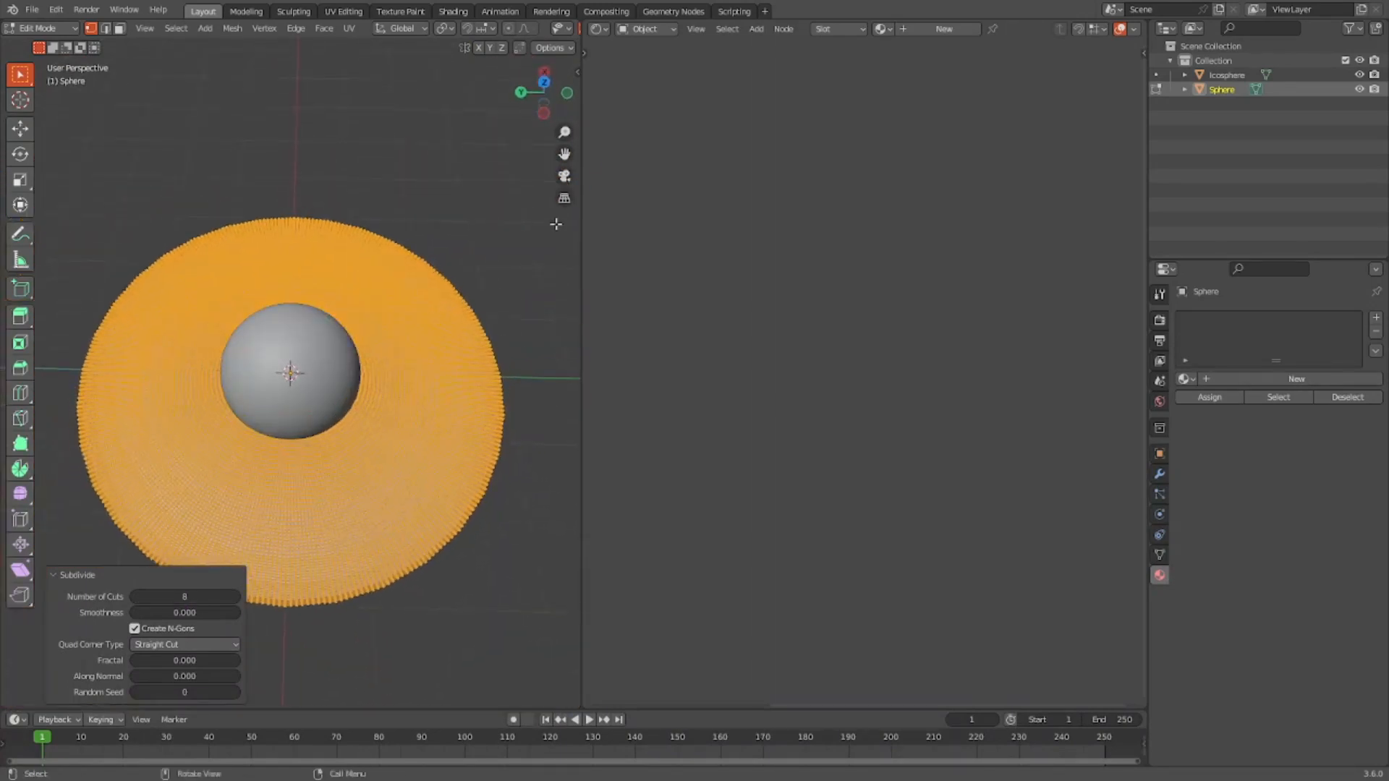
- Select only the disc's centre vertex in top view with X-ray enabled
left_click(544, 82)
scroll(496, 29, "down", 5)
left_click(494, 29)
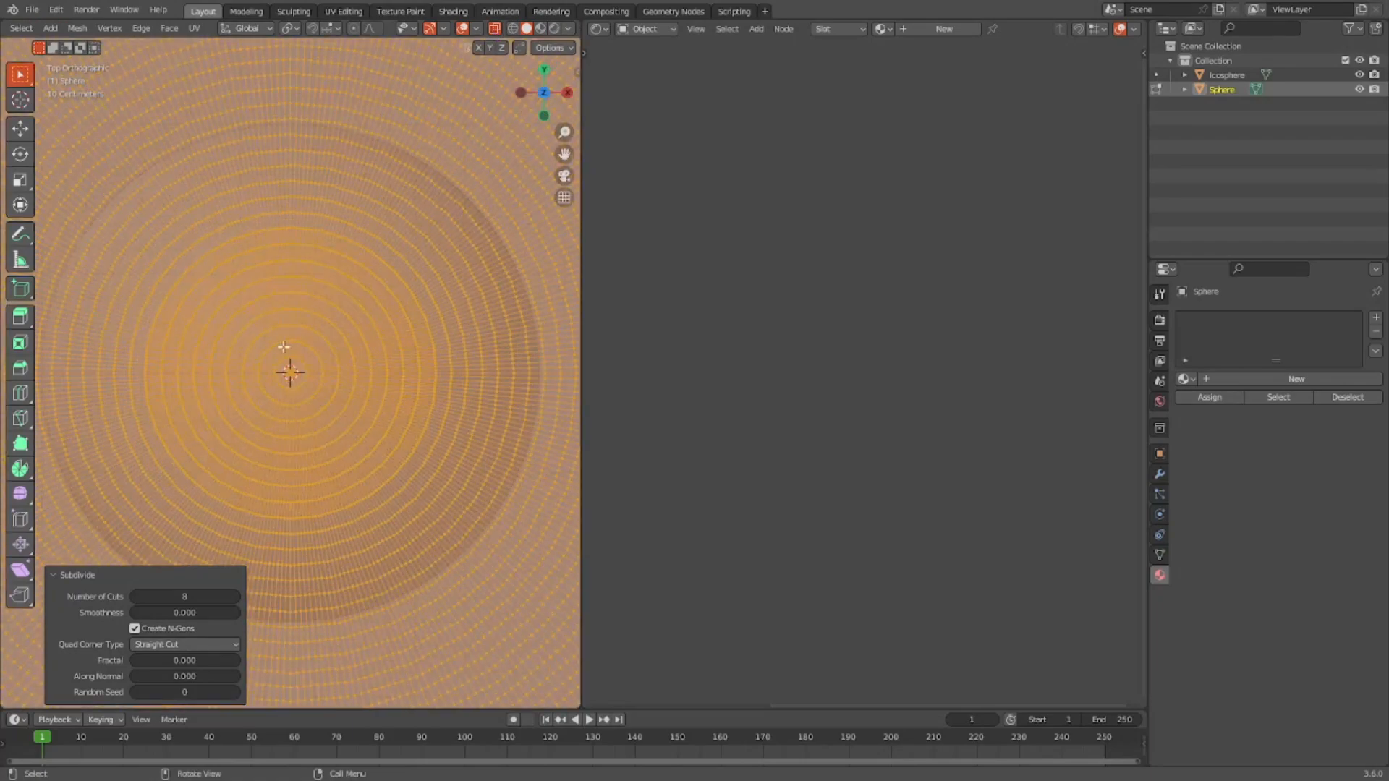
left_click(291, 371)
scroll(415, 139, "down", 5)
scroll(322, 270, "up", 2)
scroll(321, 271, "down", 2)
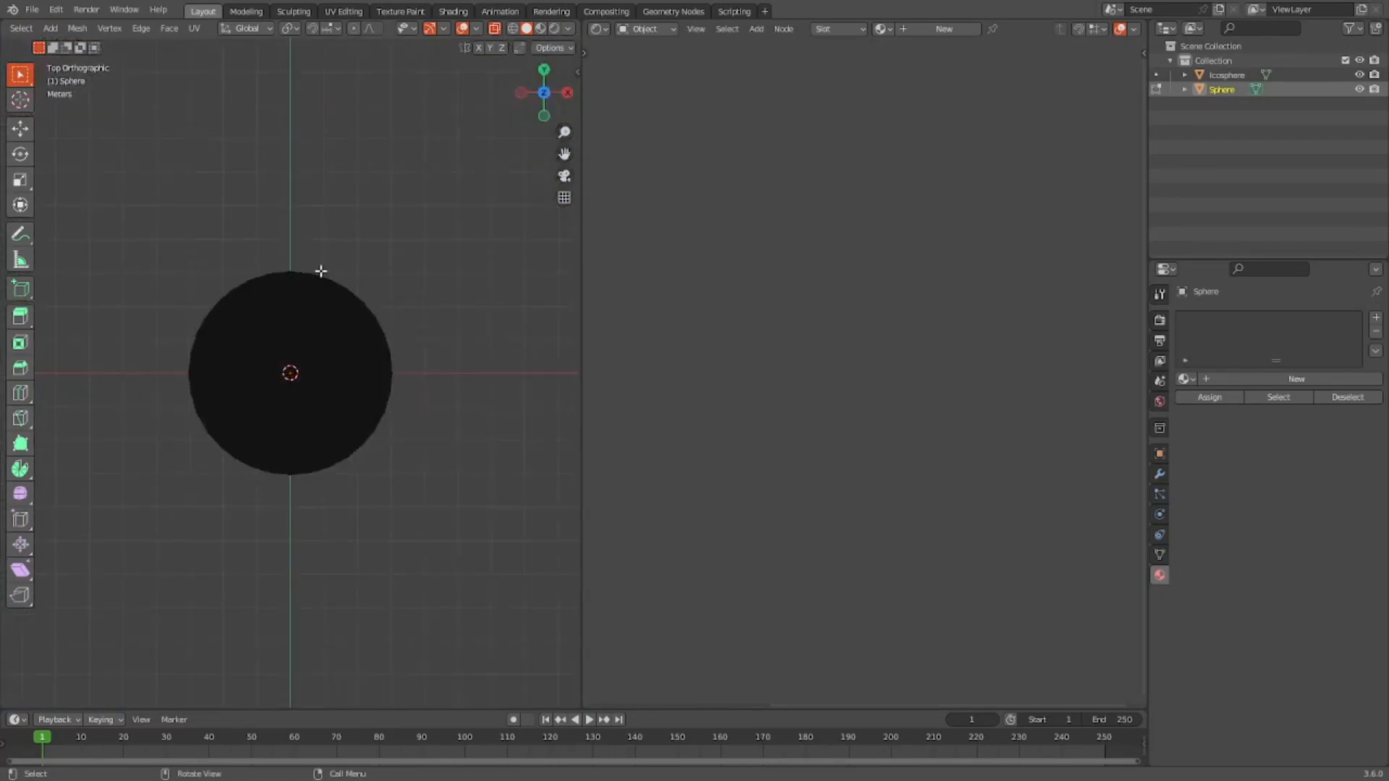
- Twist the disc's mesh by rotating the centre vertex about 168° with smooth proportional editing at a size of about 3.14
scroll(321, 271, "up", 3)
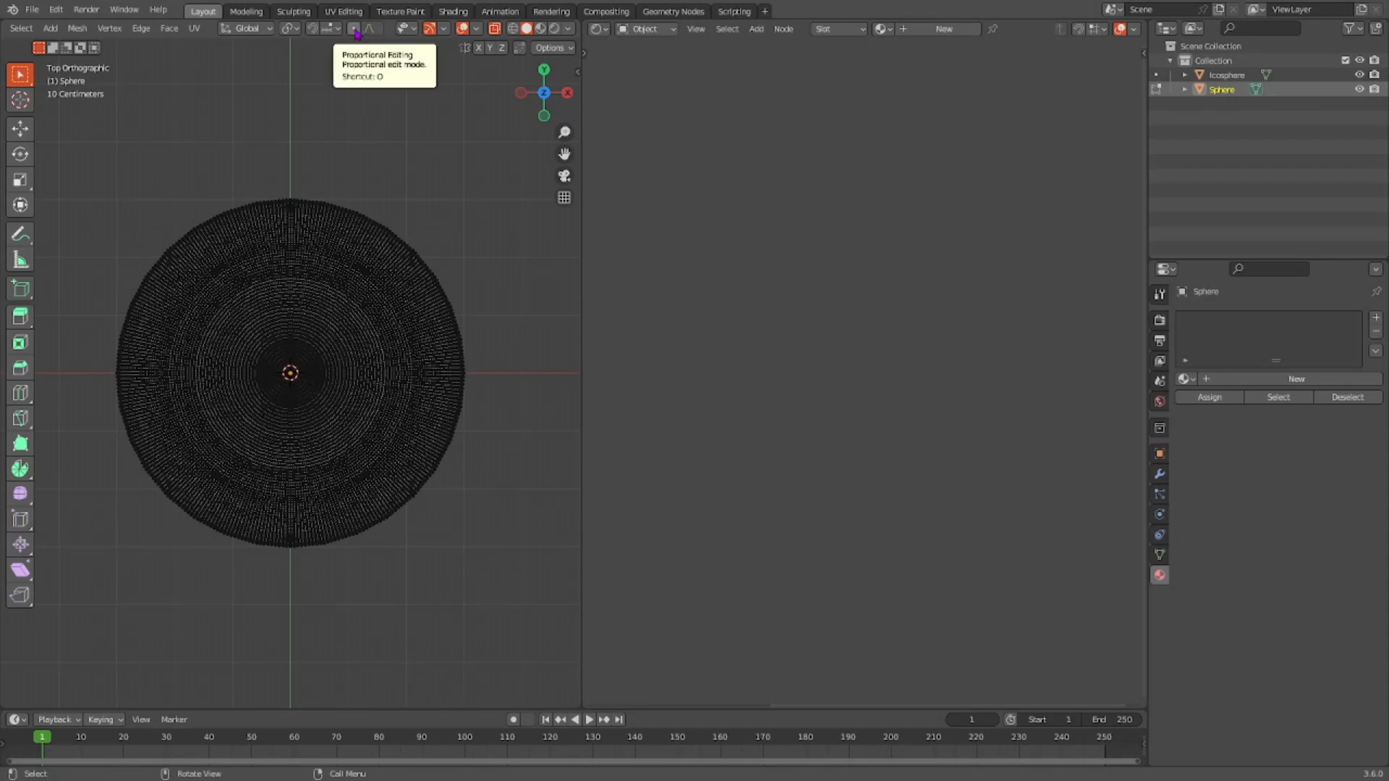
scroll(331, 241, "up", 5)
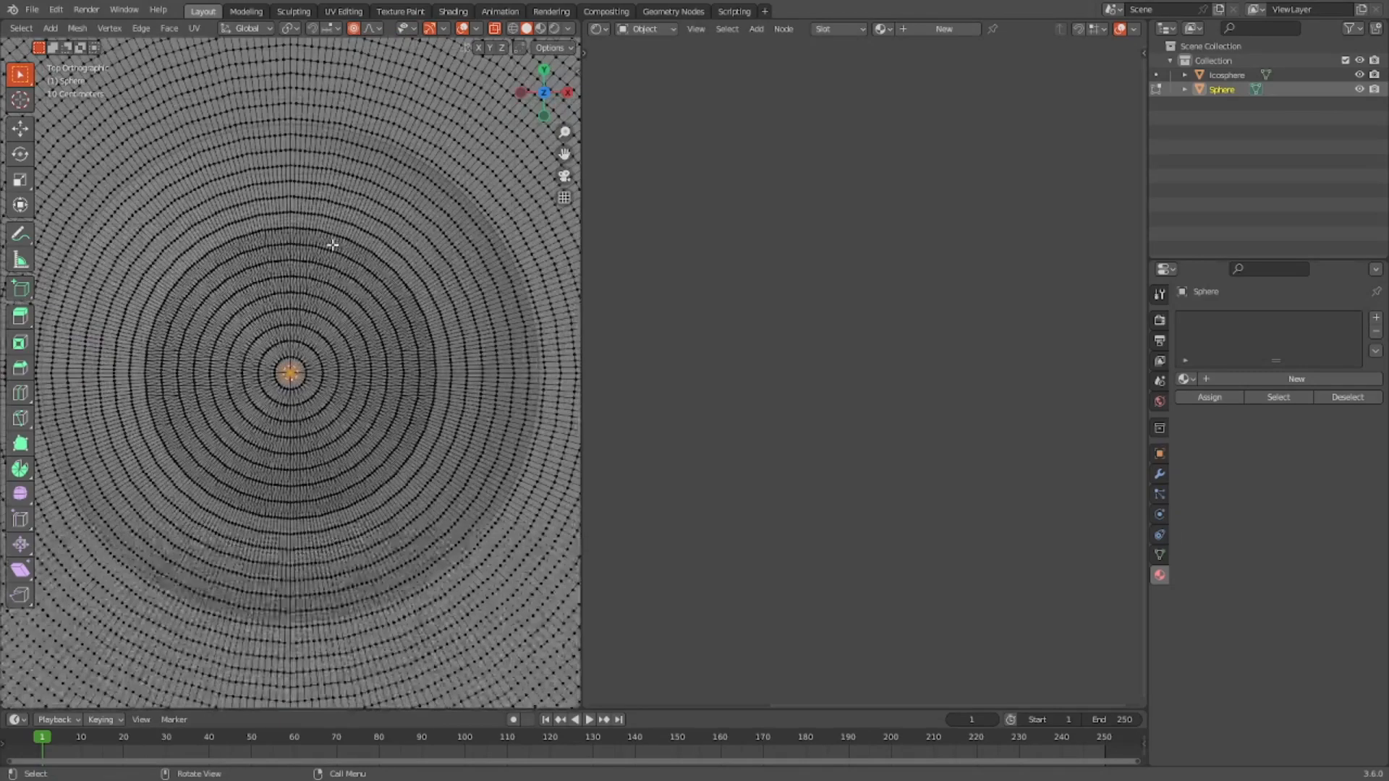
scroll(362, 230, "down", 6)
scroll(362, 230, "up", 2)
key("r")
scroll(290, 372, "down", 15)
scroll(290, 372, "up", 3)
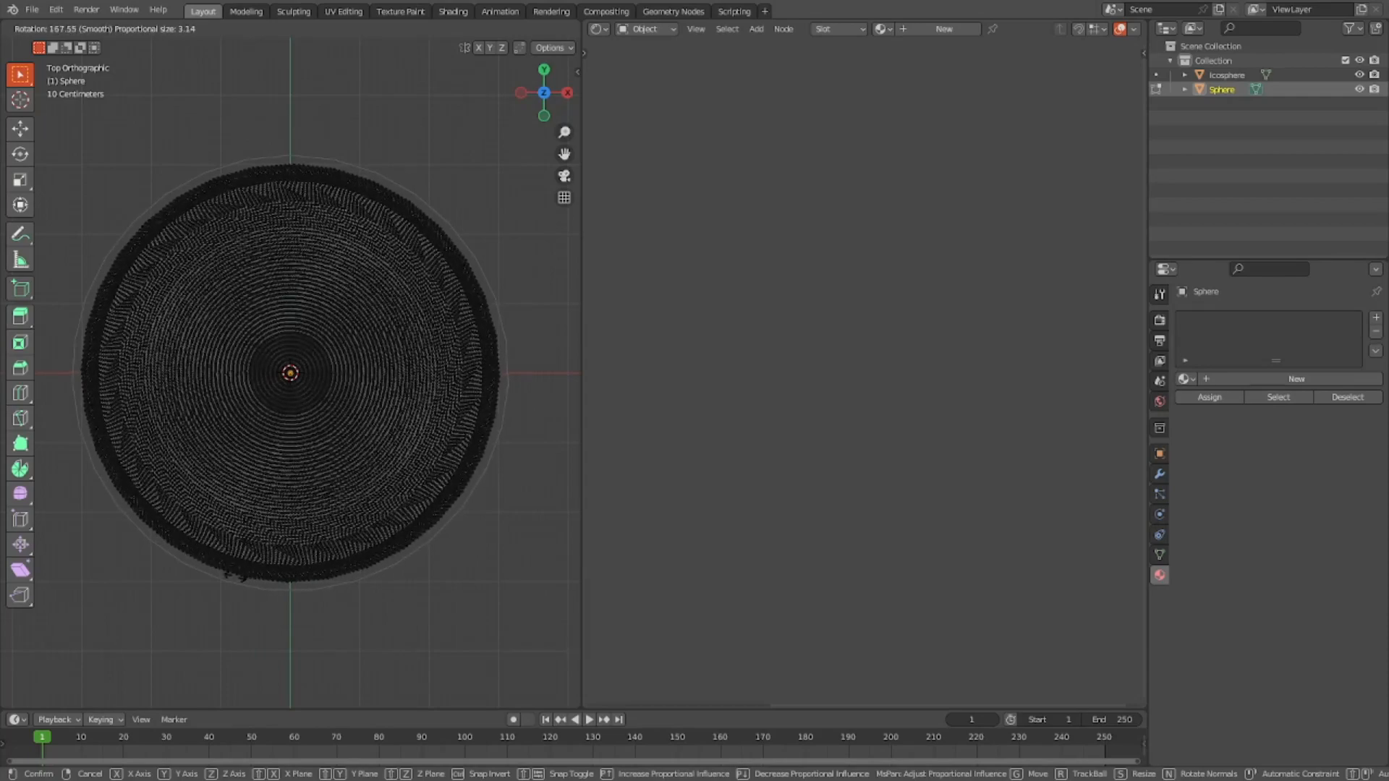
left_click(267, 557)
key("Tab")
- Turn off X-ray and create a new material for the disc
middle_click_drag(394, 343, 477, 166)
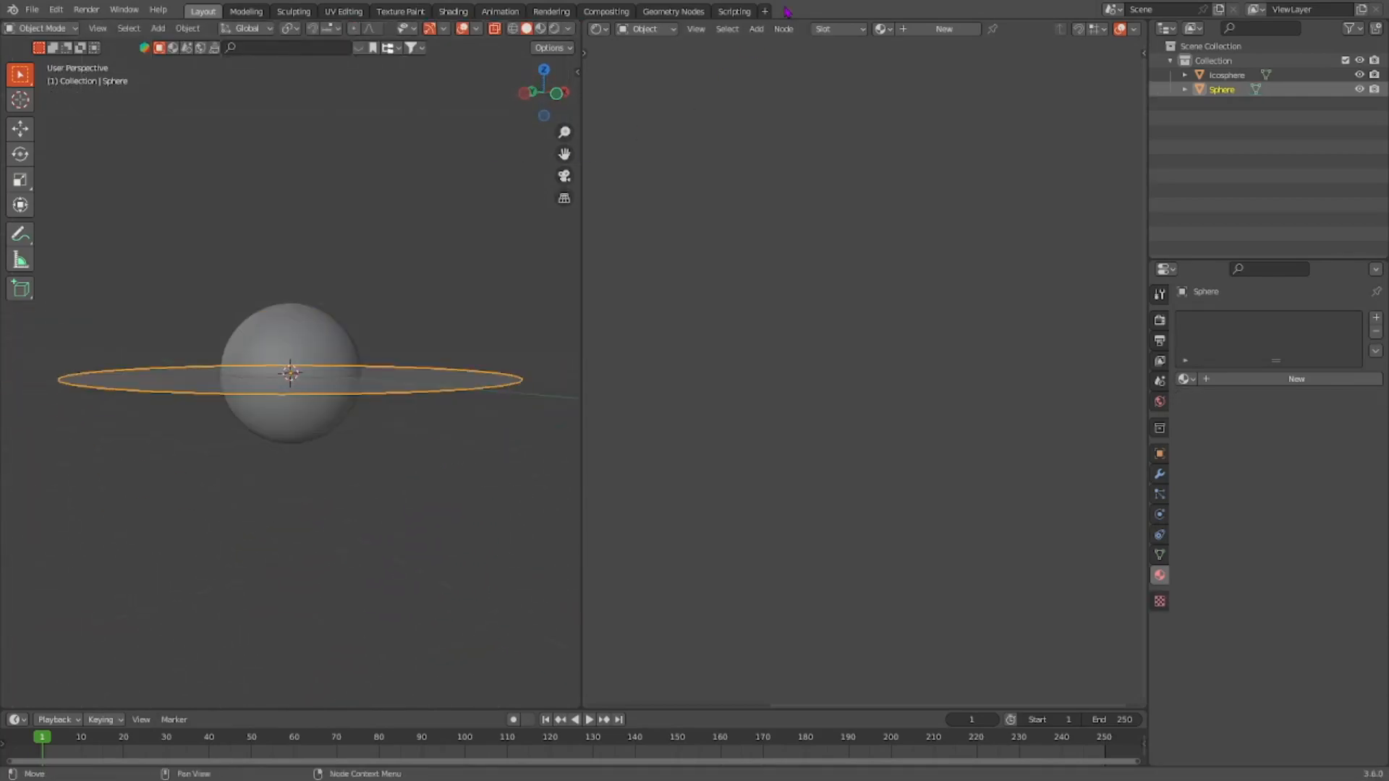
left_click(495, 30)
left_click(854, 30)
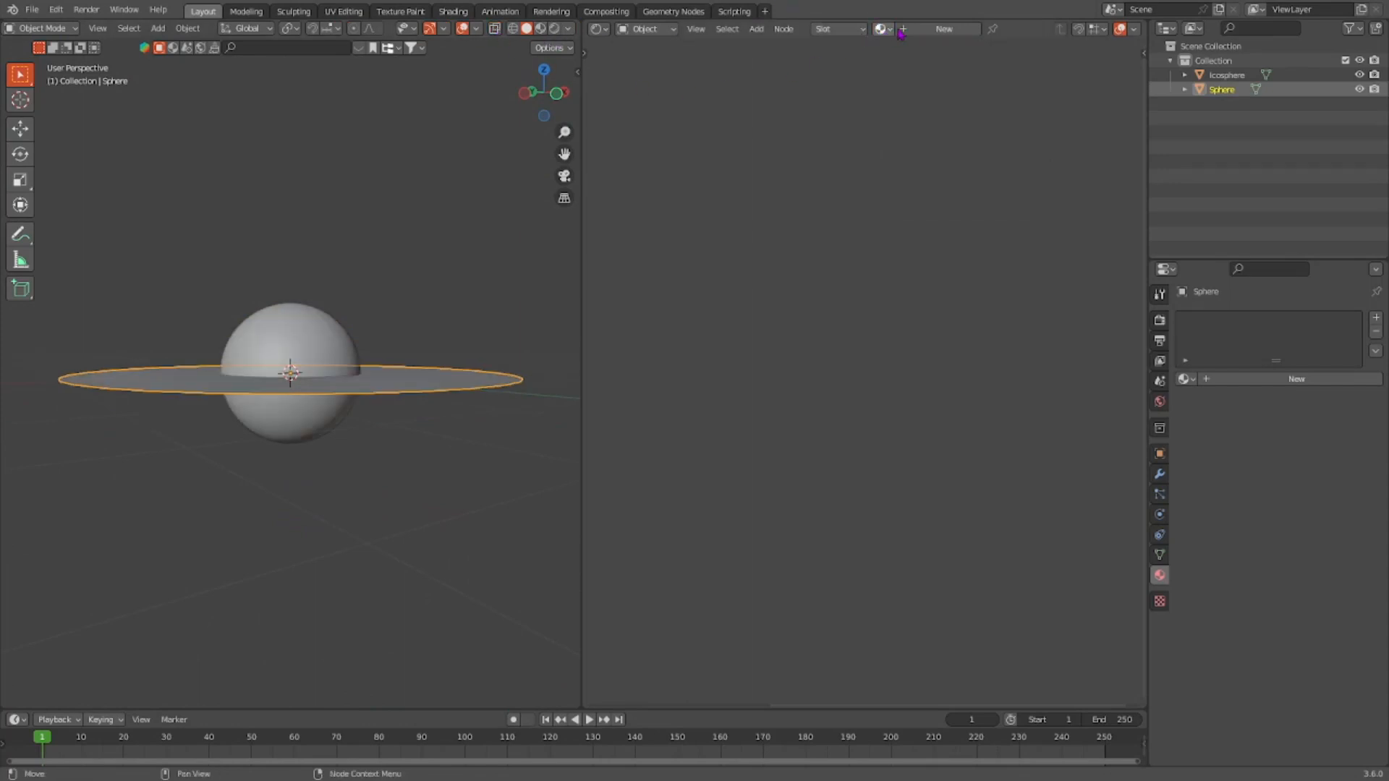
left_click(944, 29)
key("Home")
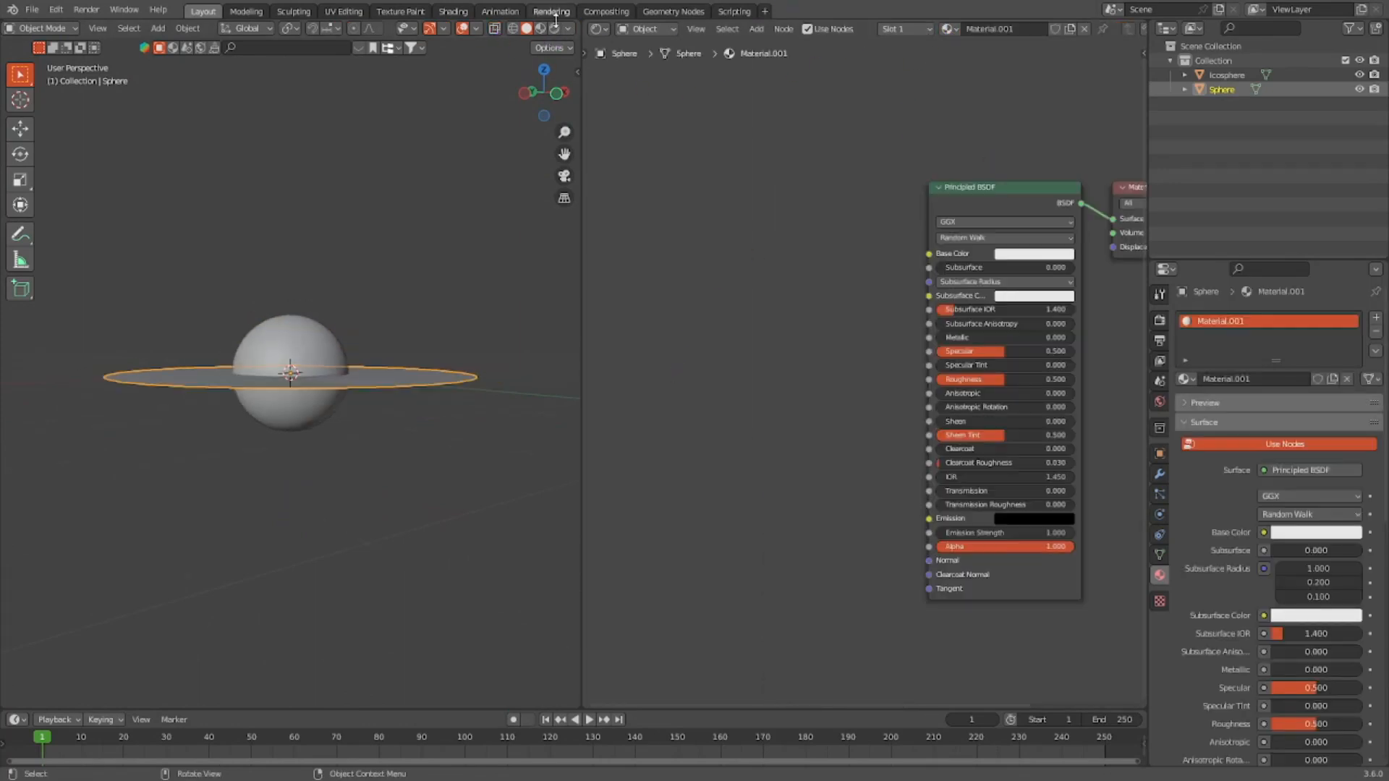
- Switch the viewport to Rendered shading and add a Musgrave Texture node to the disc's material
left_click(554, 28)
middle_click_drag(456, 267, 435, 369)
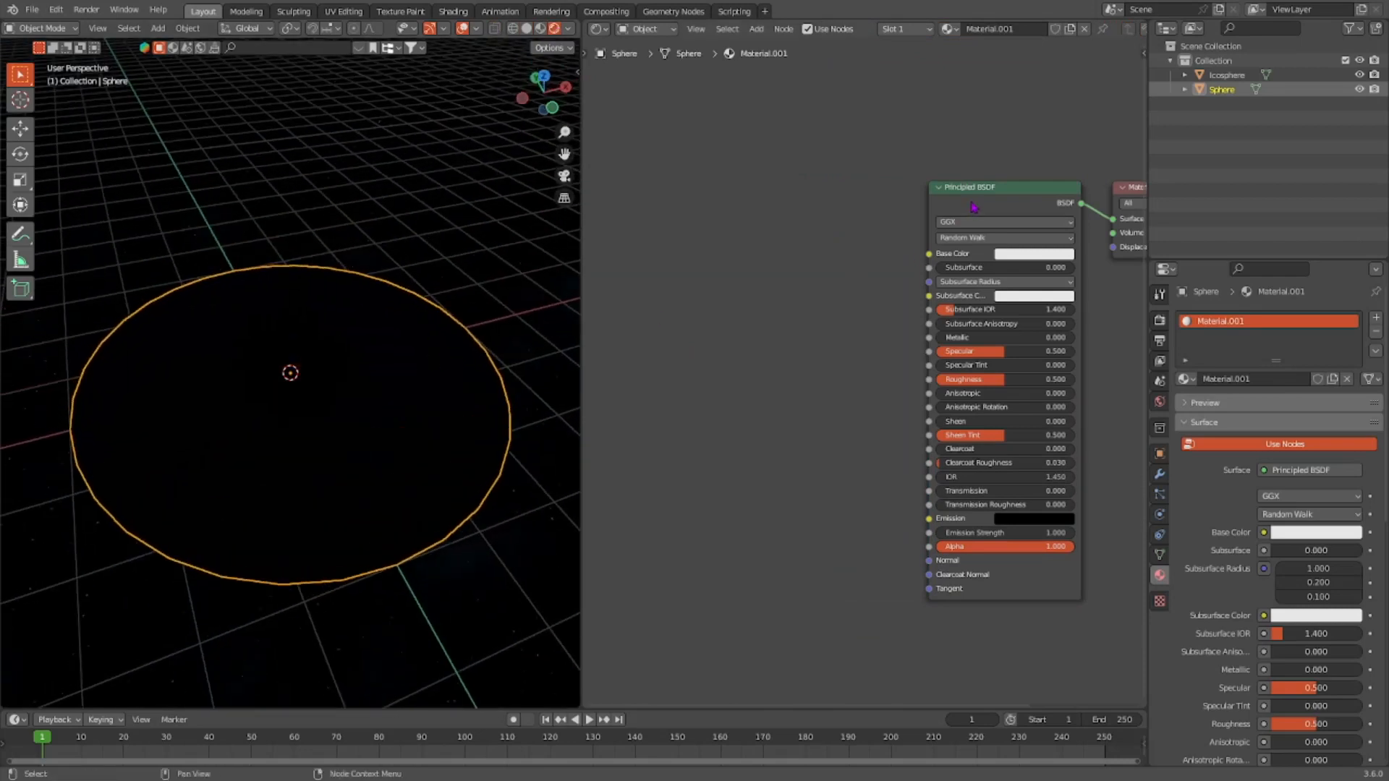
key("shift+a")
left_click(719, 436)
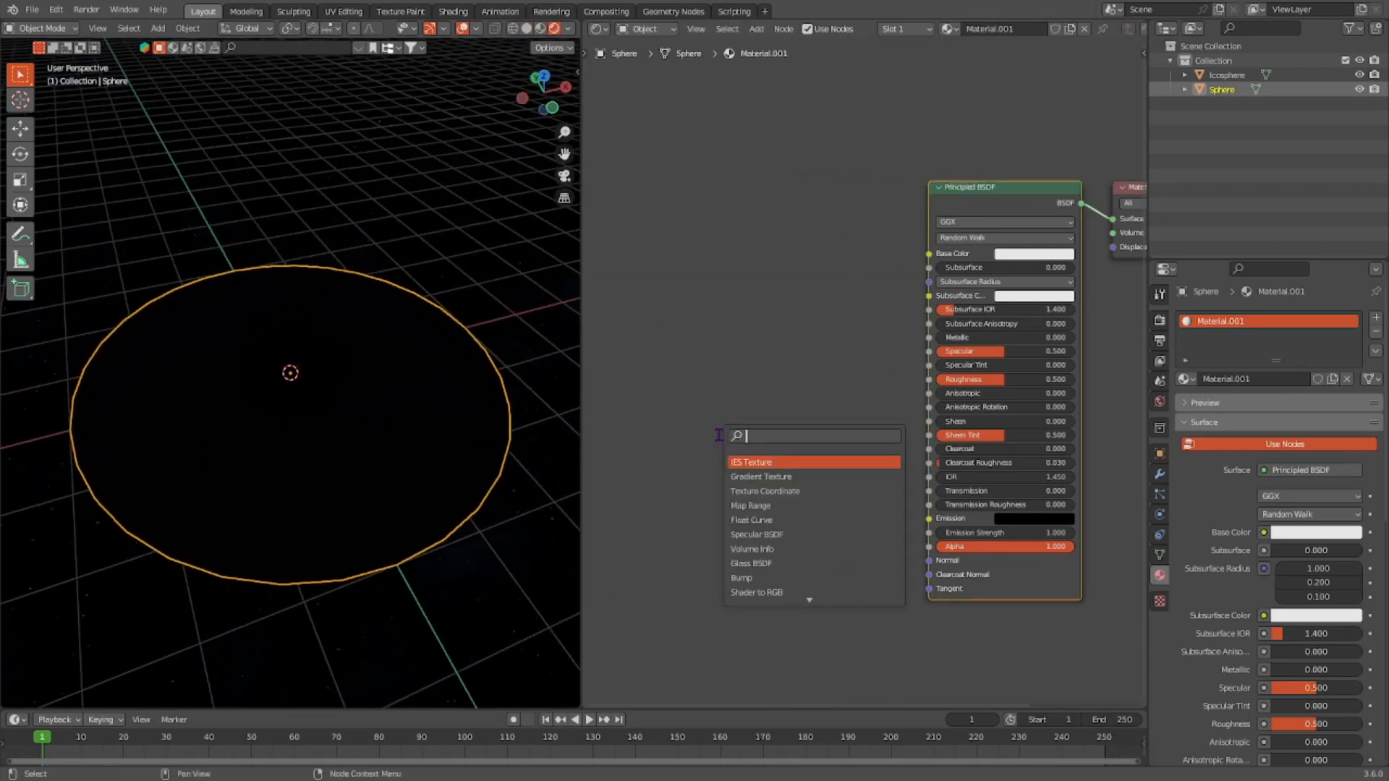
type("mus")
left_click(745, 475)
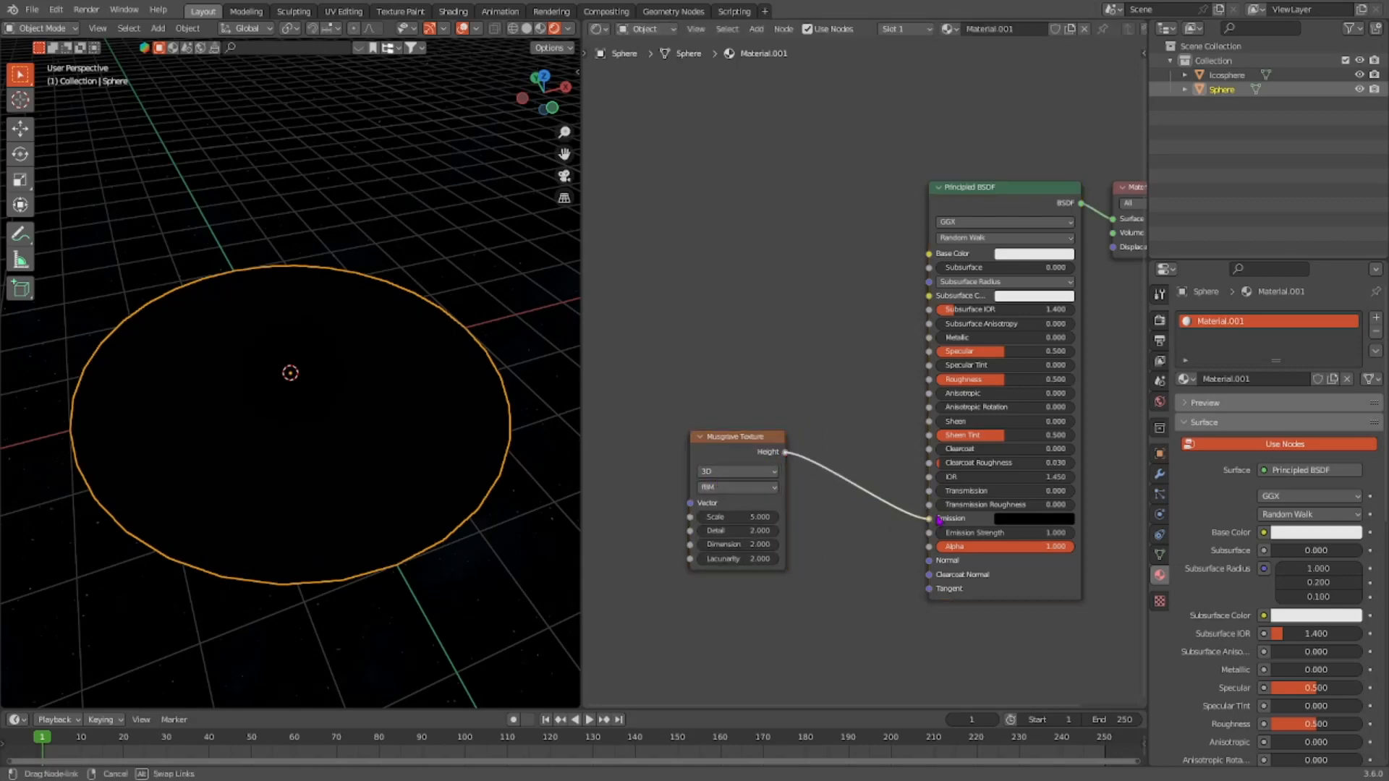
- Connect the Musgrave Texture's Height to the shader's Emission and Alpha, and set the disc material's blend mode to Alpha Clip
left_click_drag(938, 525, 933, 520)
left_click_drag(782, 459, 929, 547)
scroll(1284, 597, "down", 10)
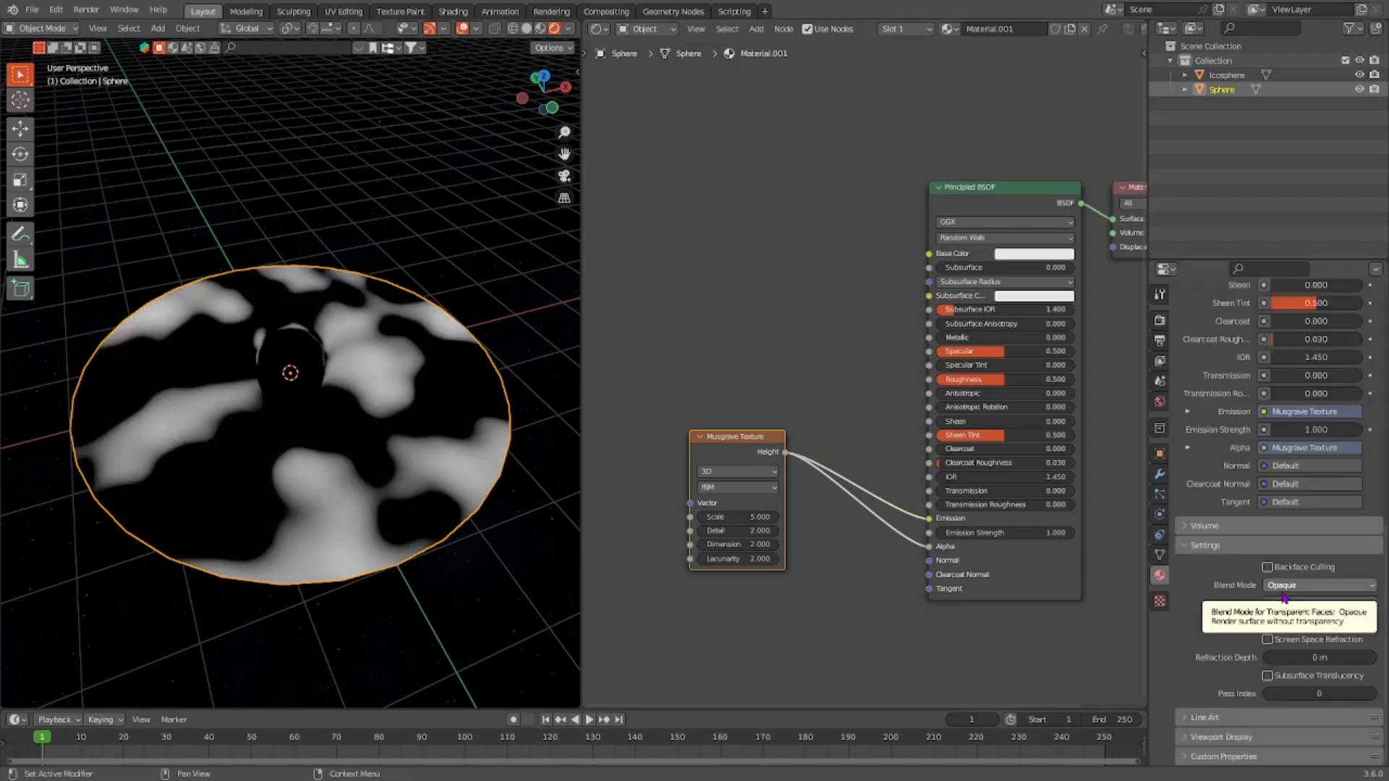
left_click(1282, 590)
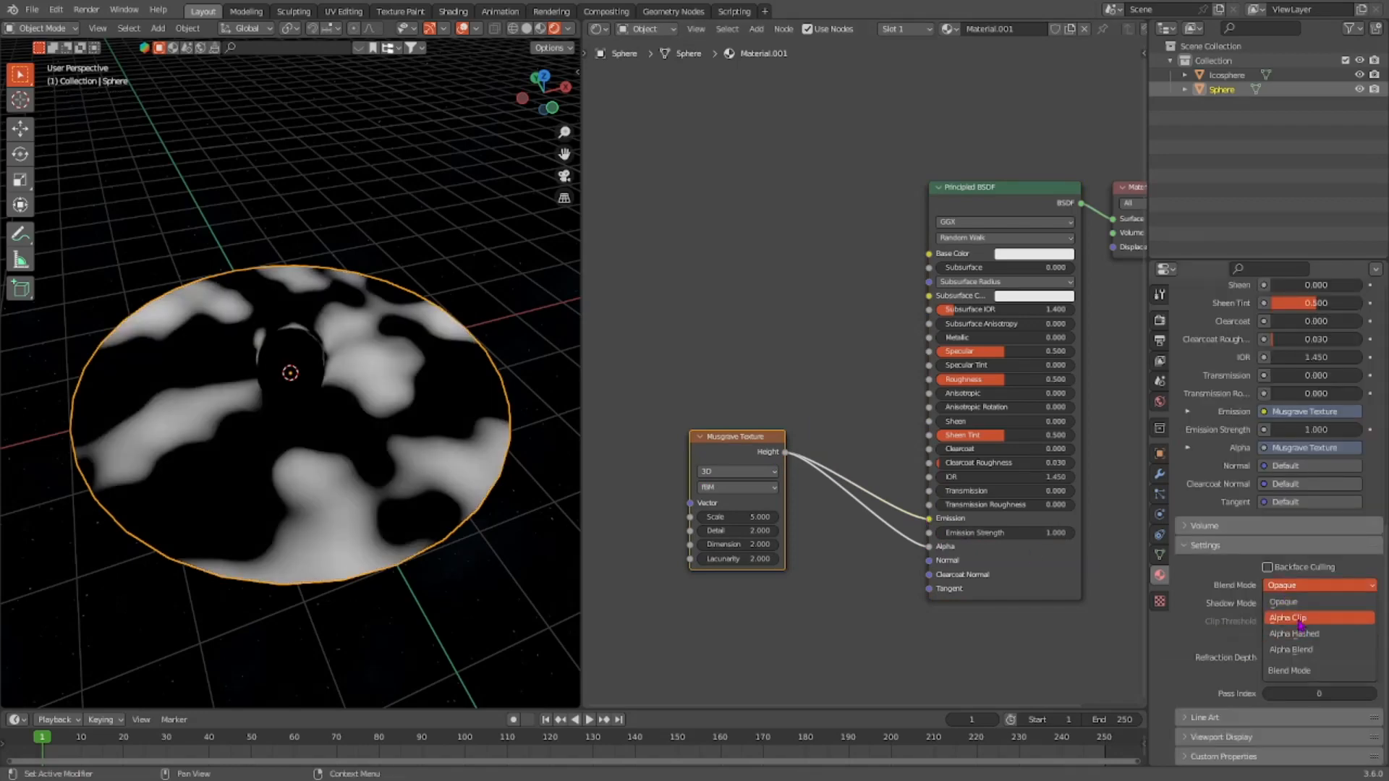
left_click(1300, 618)
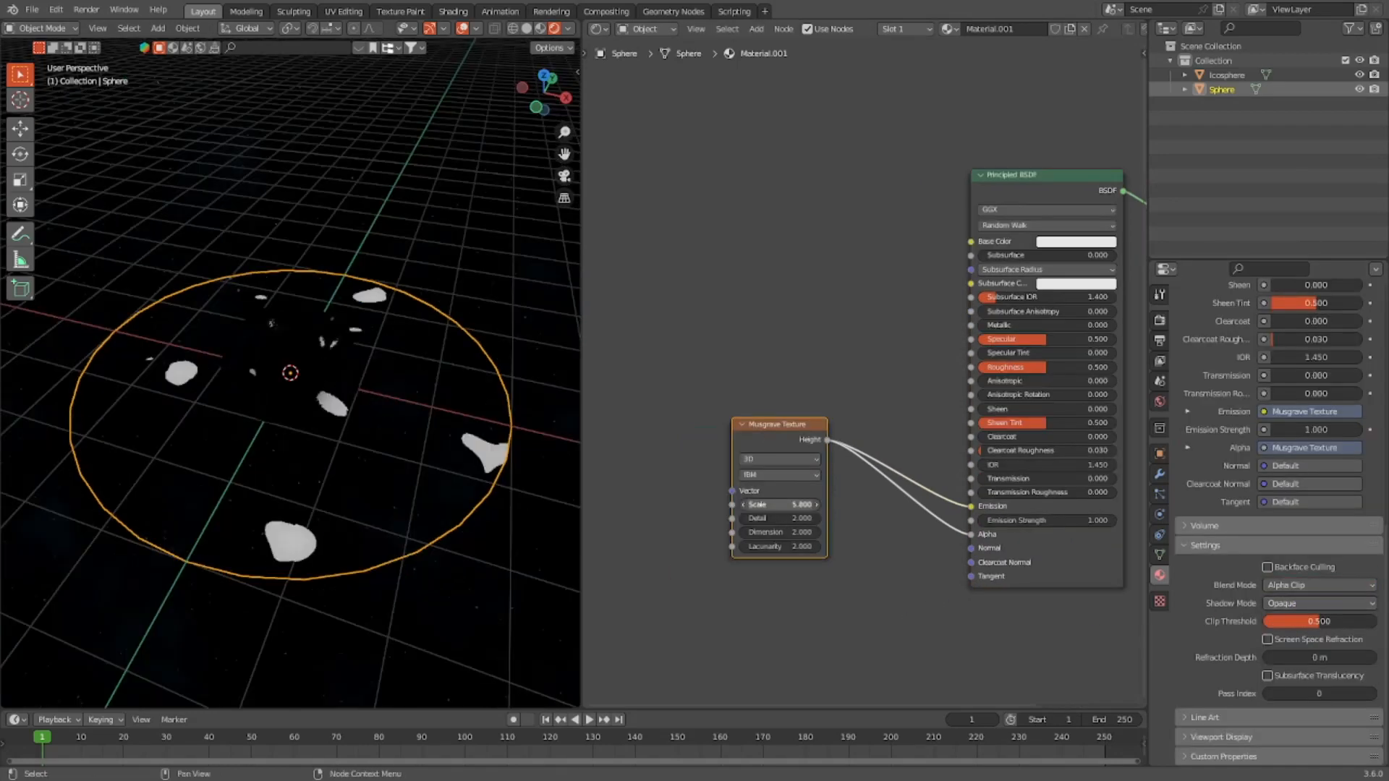
- Set the Musgrave Texture's detail to 15 and its dimension to 0.1
left_click_drag(781, 505, 801, 505)
key("ctrl+z")
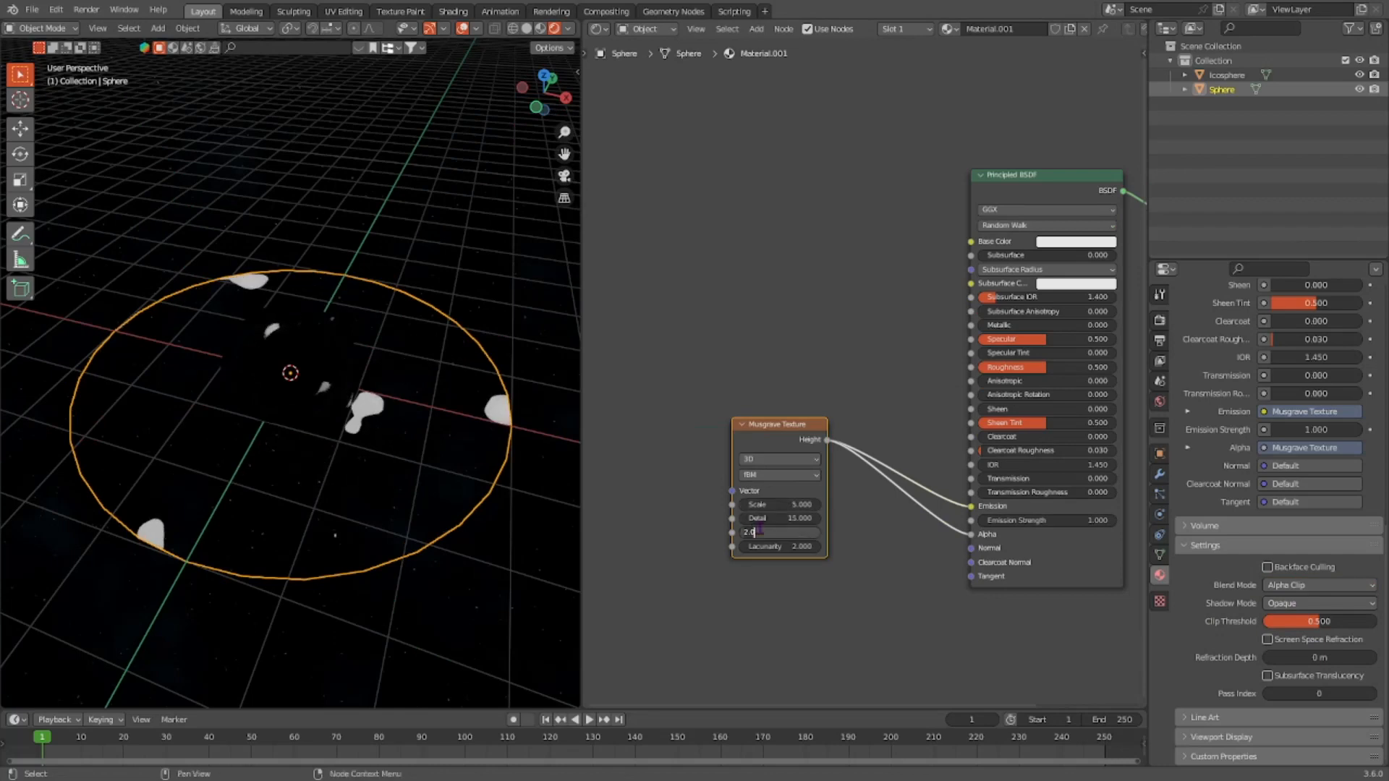
key("Return")
middle_click_drag(264, 458, 573, 387)
left_click(507, 249)
middle_click_drag(388, 232, 380, 287)
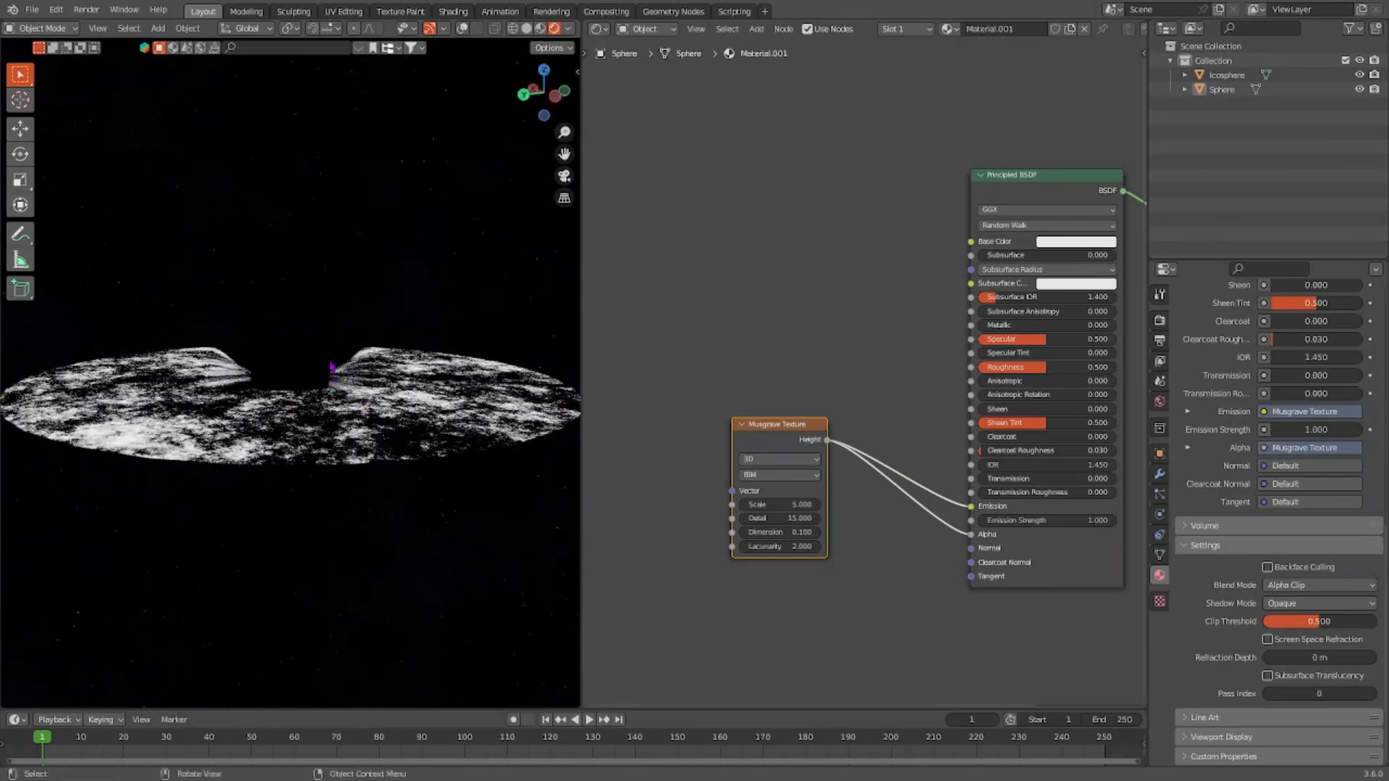
- Insert a Math node between the Layer Weight's Facing output and the Refraction BSDF's IOR in the ico sphere's material
middle_click_drag(350, 350, 321, 358)
left_click(316, 361)
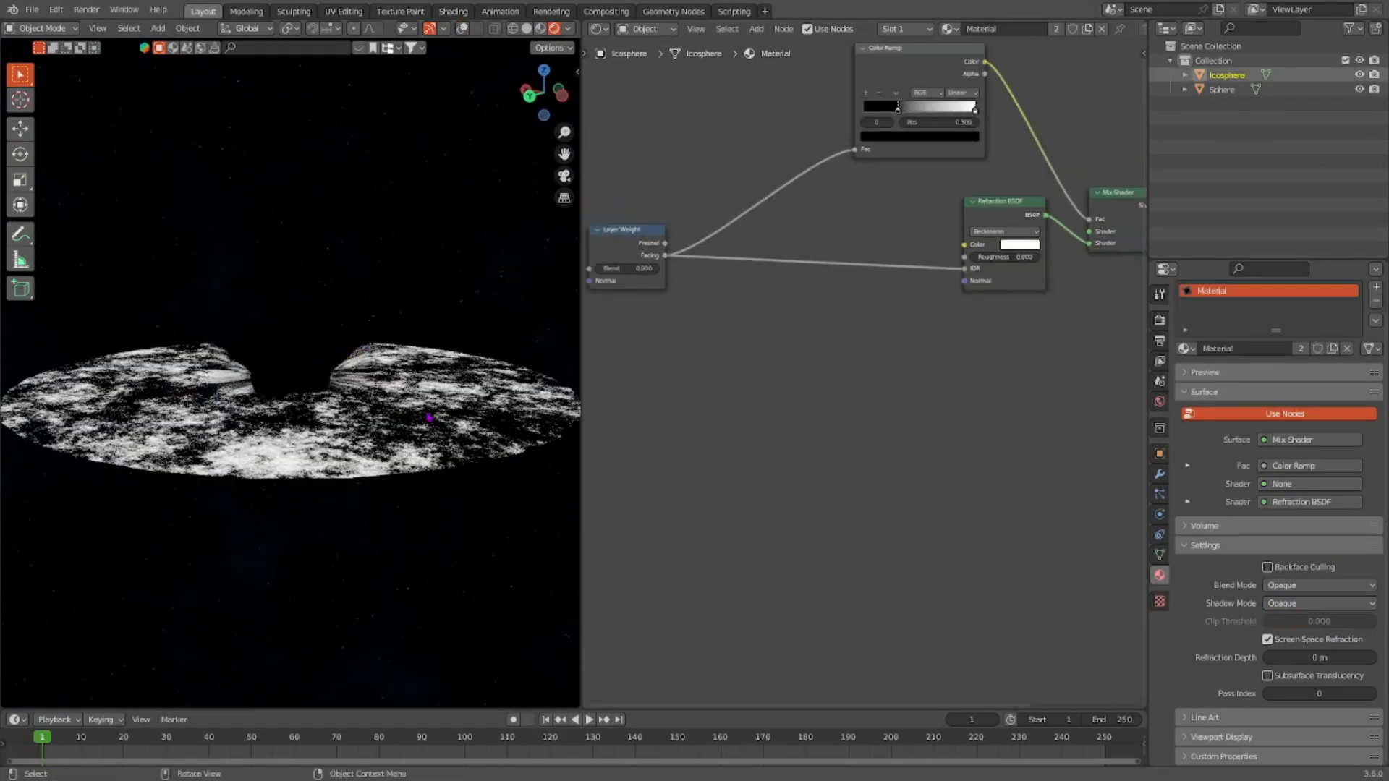
scroll(840, 415, "up", 5)
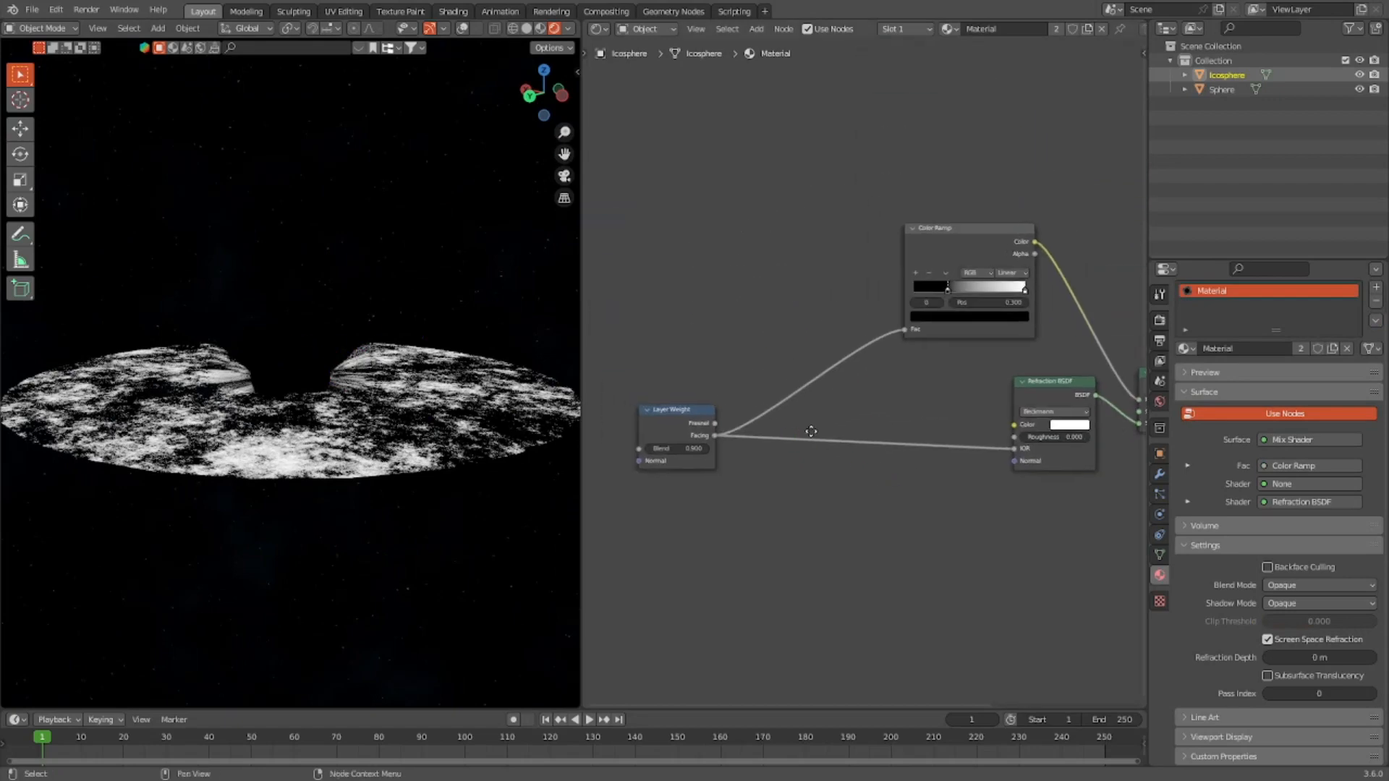
scroll(796, 431, "left", 2)
left_click(693, 443)
key("shift+a")
left_click(879, 423)
key("shift+a")
left_click(913, 428)
type("ma")
key("Return")
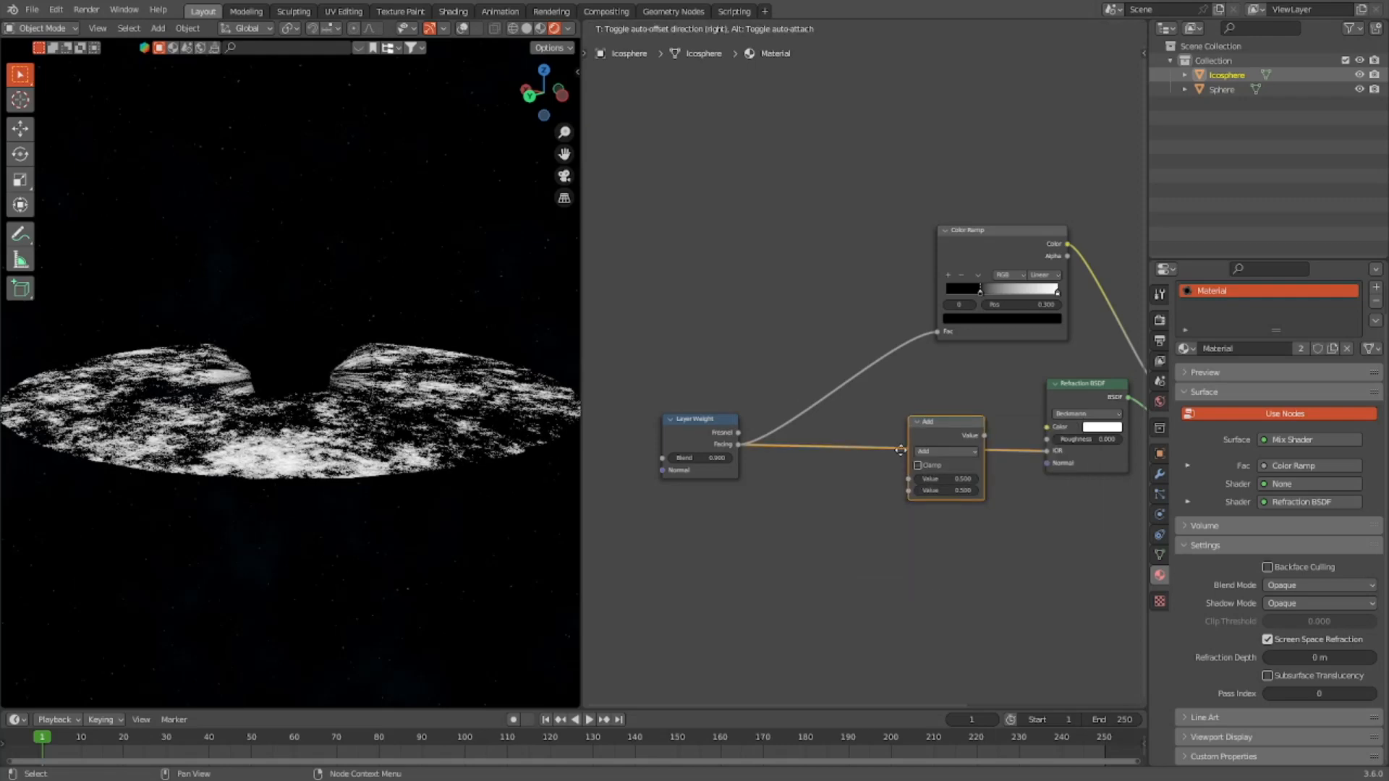
left_click(897, 444)
- Set the Math node's operation to Power and change its exponent
left_click(896, 440)
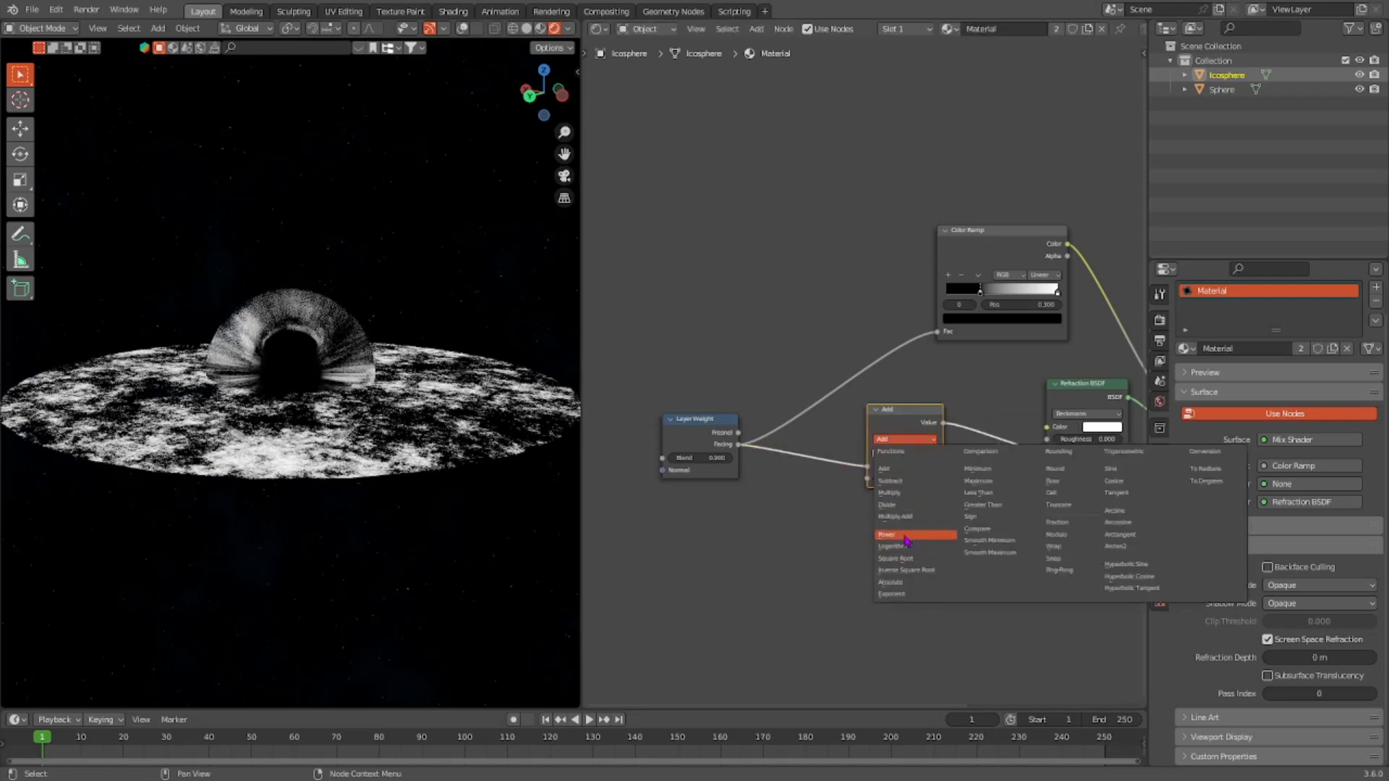
left_click(905, 537)
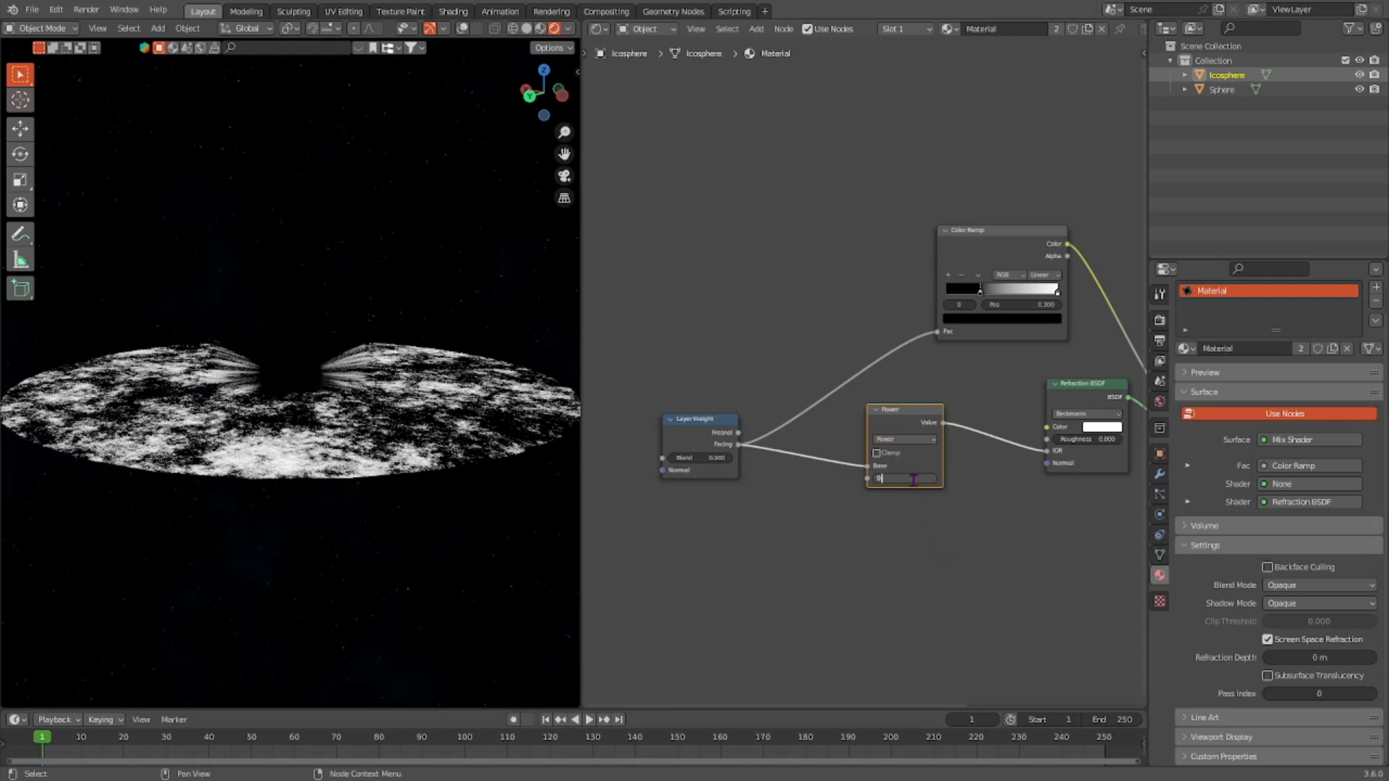
key("Return")
- Select the accretion disc and scale it by 0.6
middle_click_drag(365, 327, 385, 385)
left_click(473, 480)
key("s")
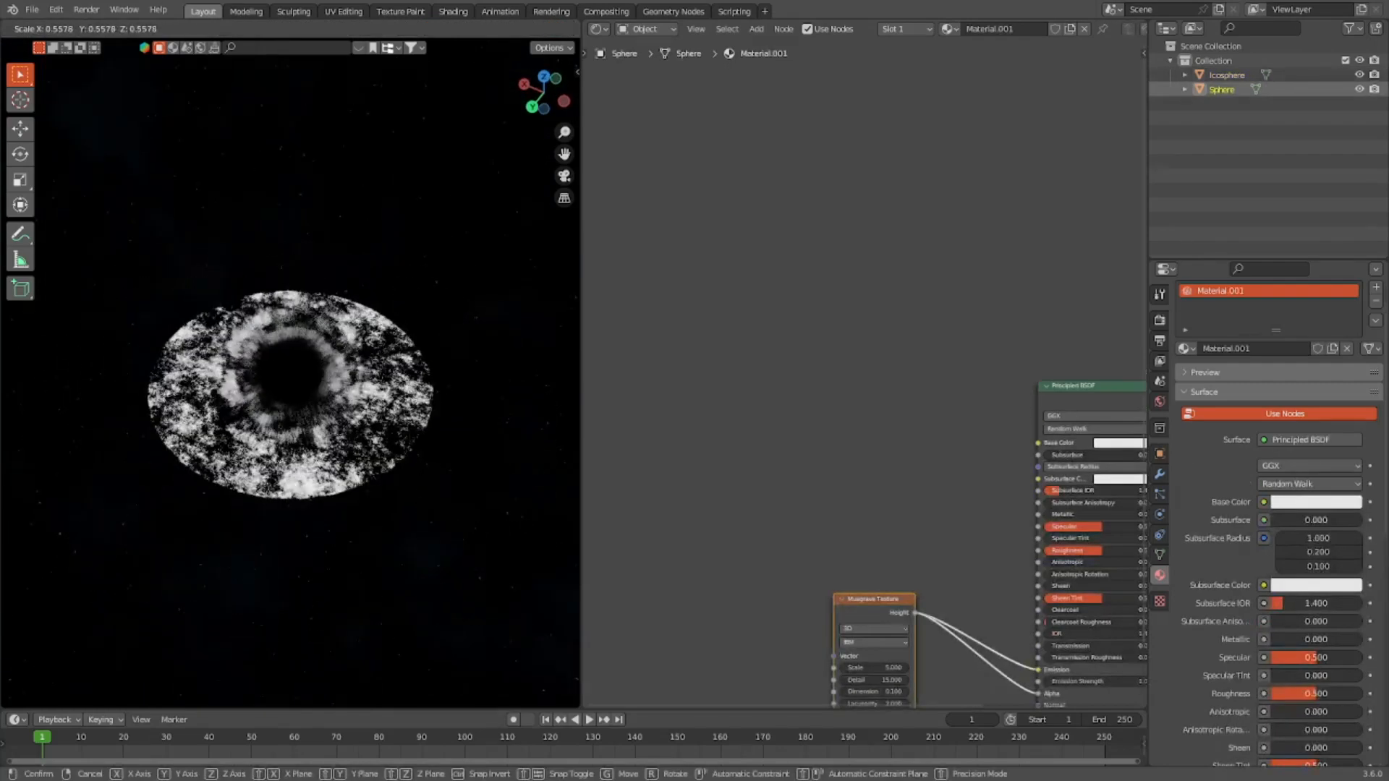
type(".6")
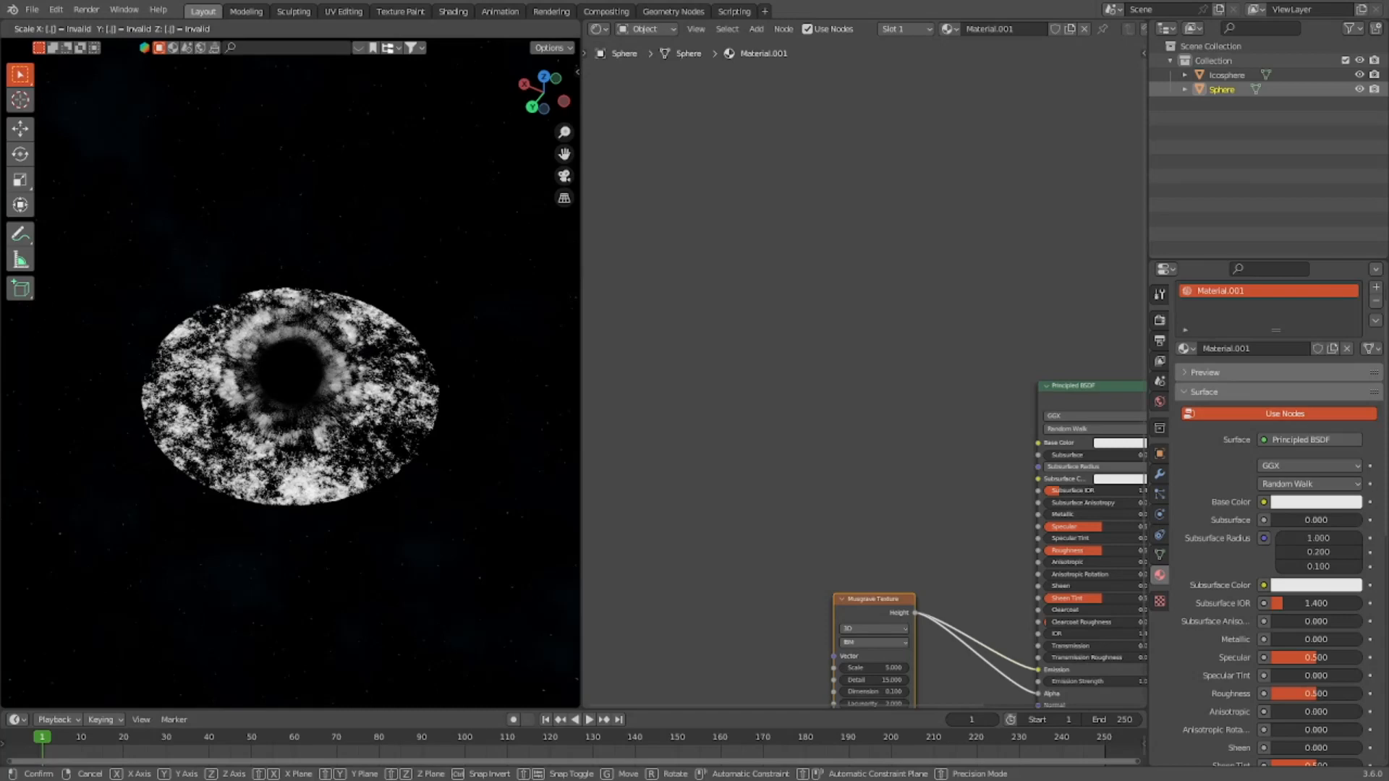
left_click(389, 465)
- Add a Texture Coordinate node to the disc's material and connect its UV output to the Musgrave Texture's Vector
middle_click_drag(727, 462, 747, 374)
middle_click_drag(360, 497, 391, 422)
scroll(781, 484, "up", 2)
mouse_move(780, 484)
middle_mouse_down()
mouse_move(769, 494)
mouse_move(778, 456)
middle_mouse_up()
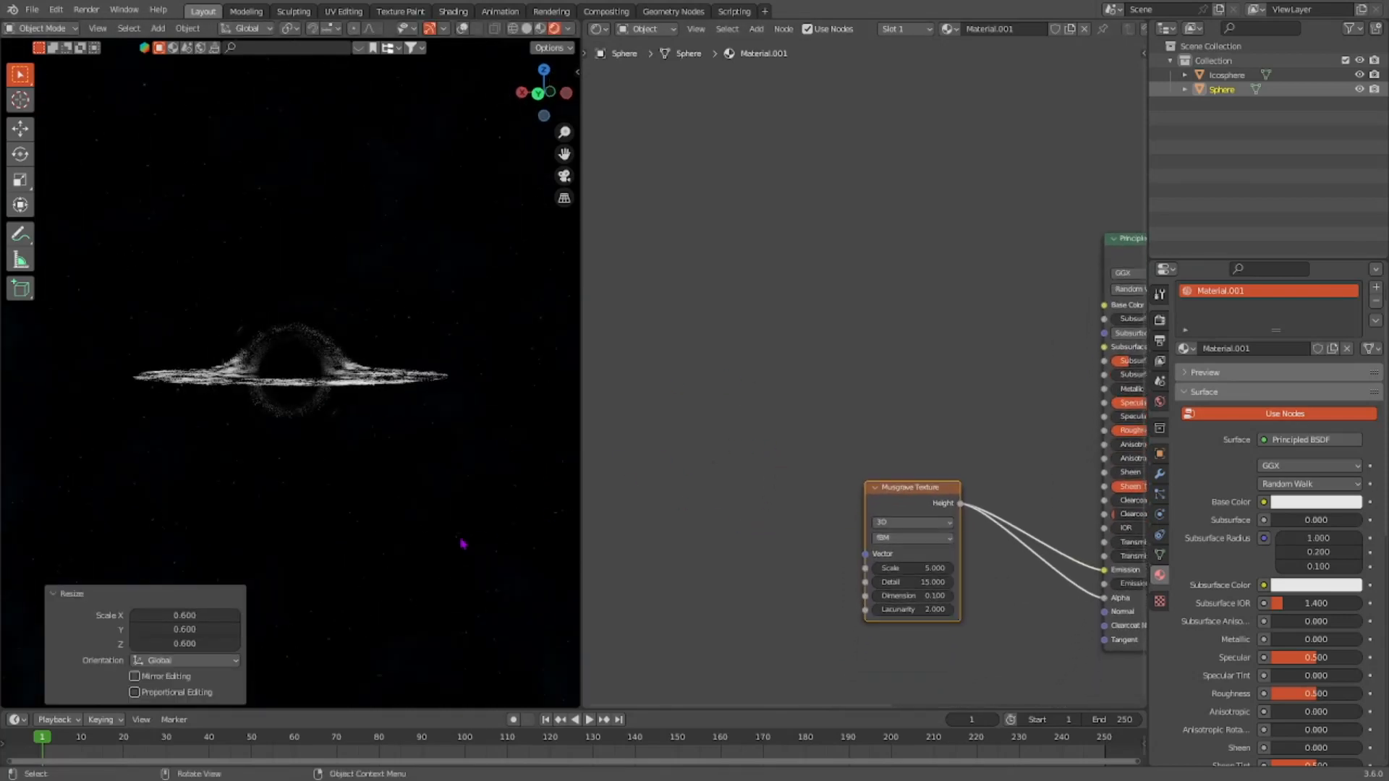
key("shift+a")
left_click(766, 527)
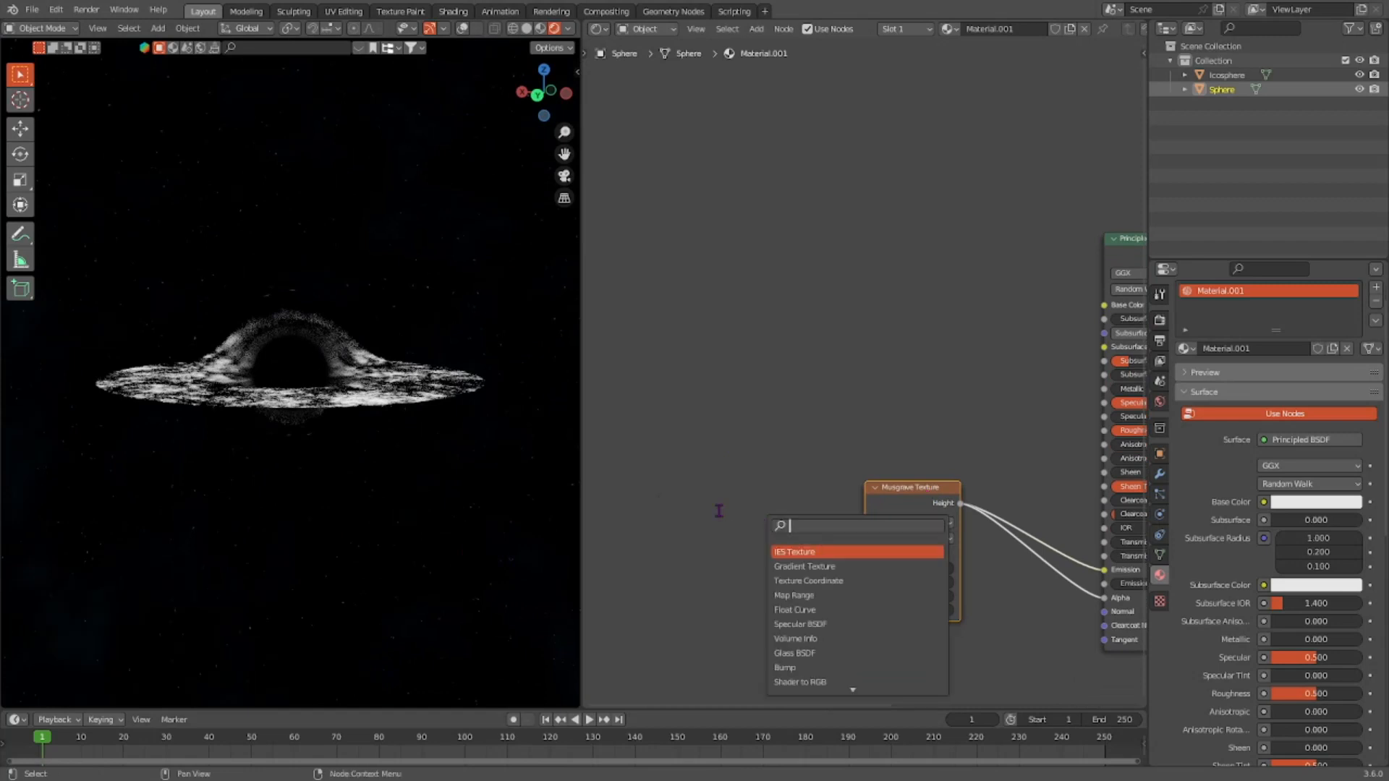
type("tex coo")
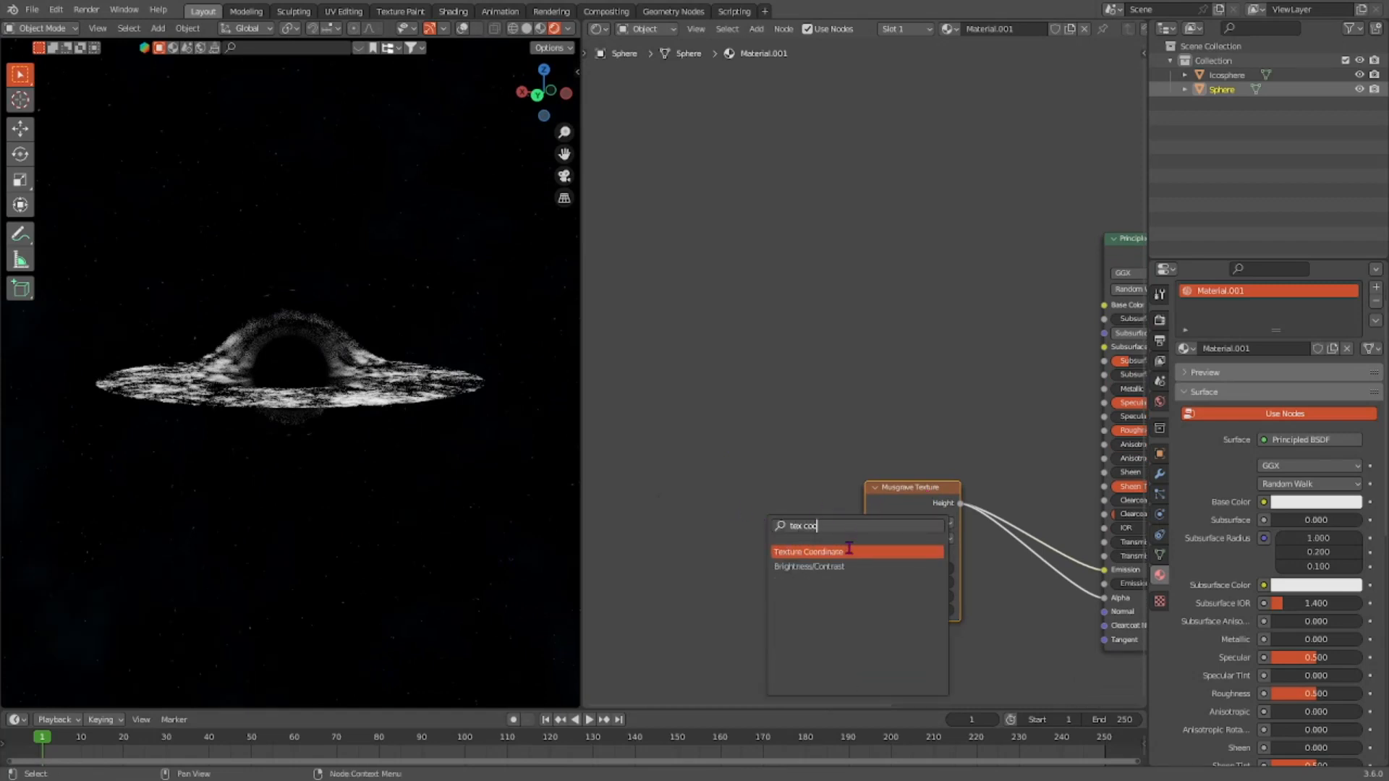
left_click(849, 551)
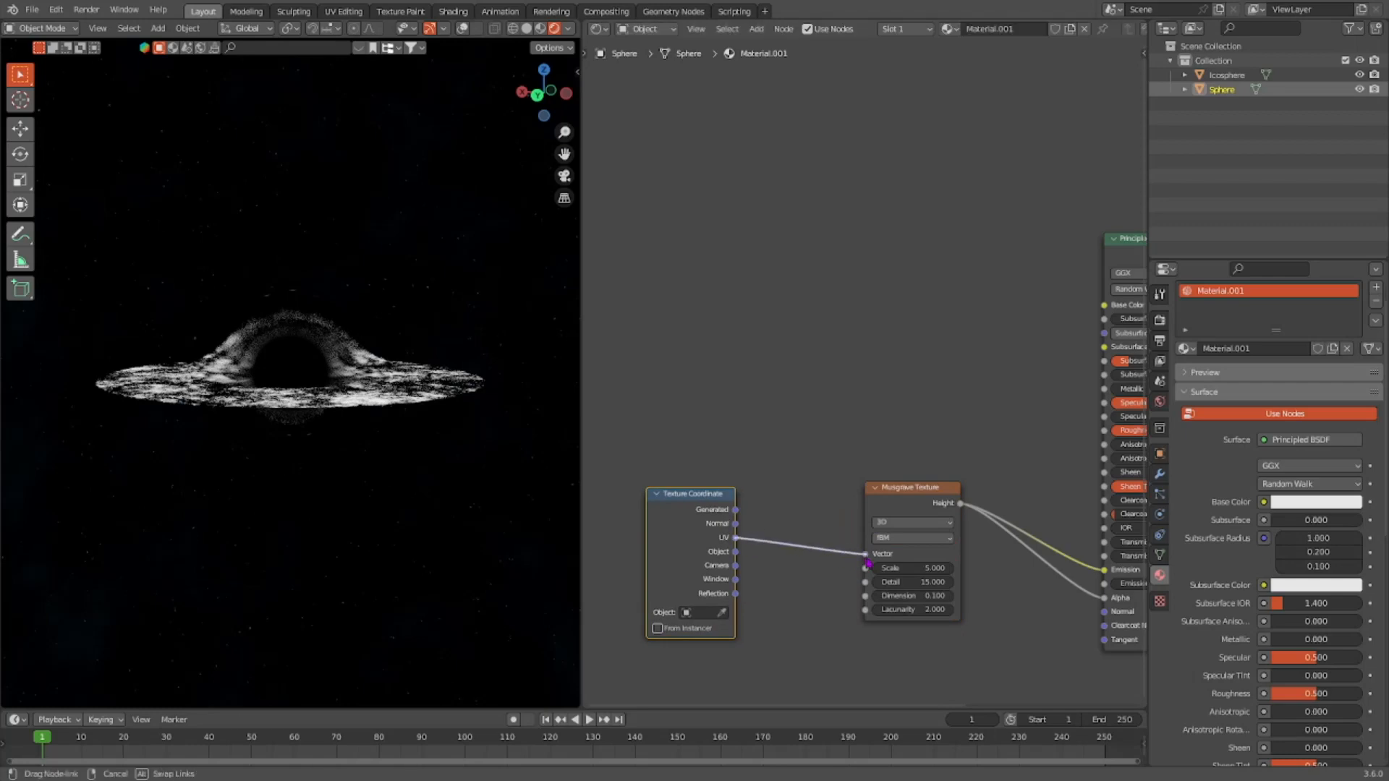
left_click_drag(868, 563, 866, 555)
middle_click_drag(369, 405, 438, 448)
middle_click_drag(917, 510, 835, 496)
middle_click_drag(434, 507, 389, 598)
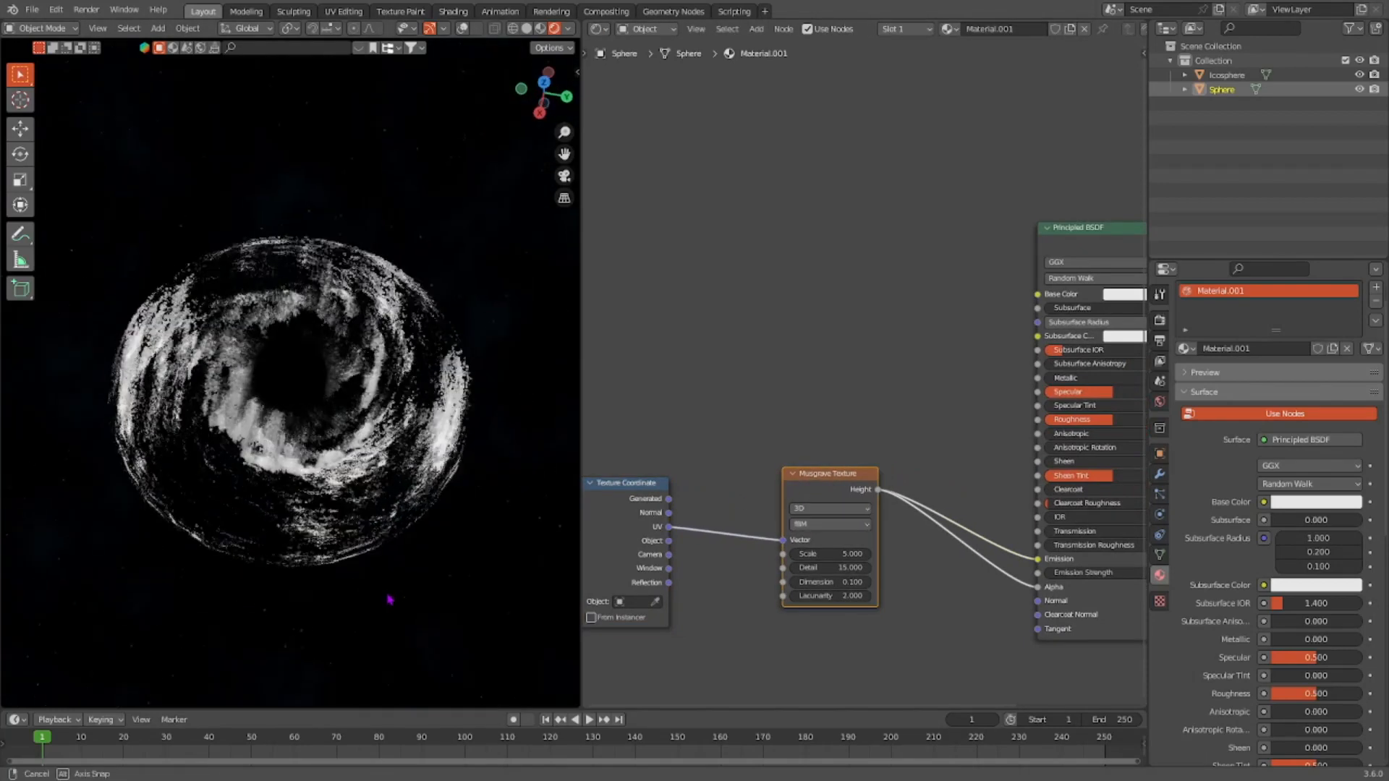
- Disconnect the Musgrave Texture from Alpha and move it with its Texture Coordinate node up and away from the Principled BSDF
middle_click_drag(949, 520, 965, 477)
scroll(964, 477, "down", 2)
left_click_drag(1040, 527, 969, 529)
scroll(930, 521, "down", 3)
middle_click_drag(930, 521, 969, 504)
left_click_drag(734, 328, 949, 486)
key("g")
left_click(875, 388)
- Add a Gradient Texture below the Musgrave Texture and give it its own Mapping and Texture Coordinate nodes
key("shift+a")
type("grad")
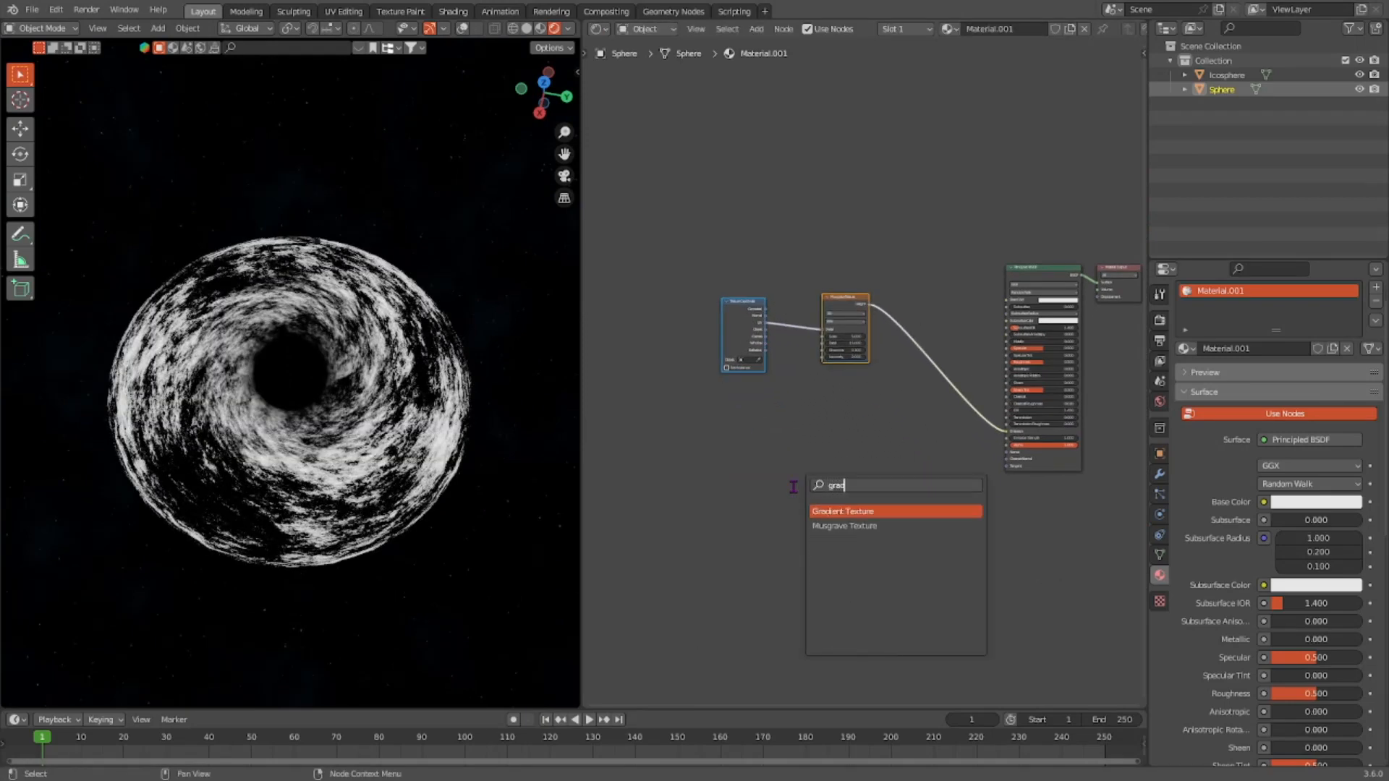
type("ie")
left_click(829, 513)
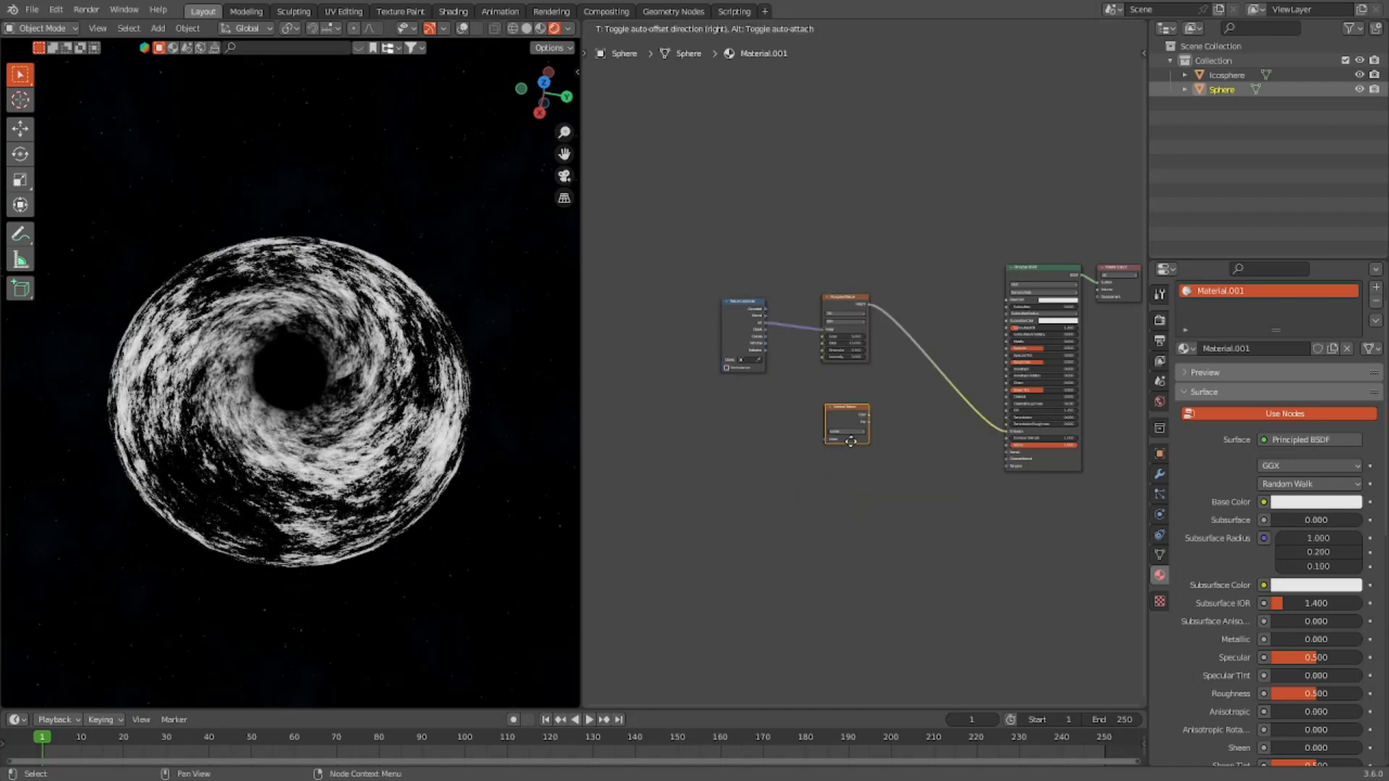
left_click(816, 452)
key("ctrl+t")
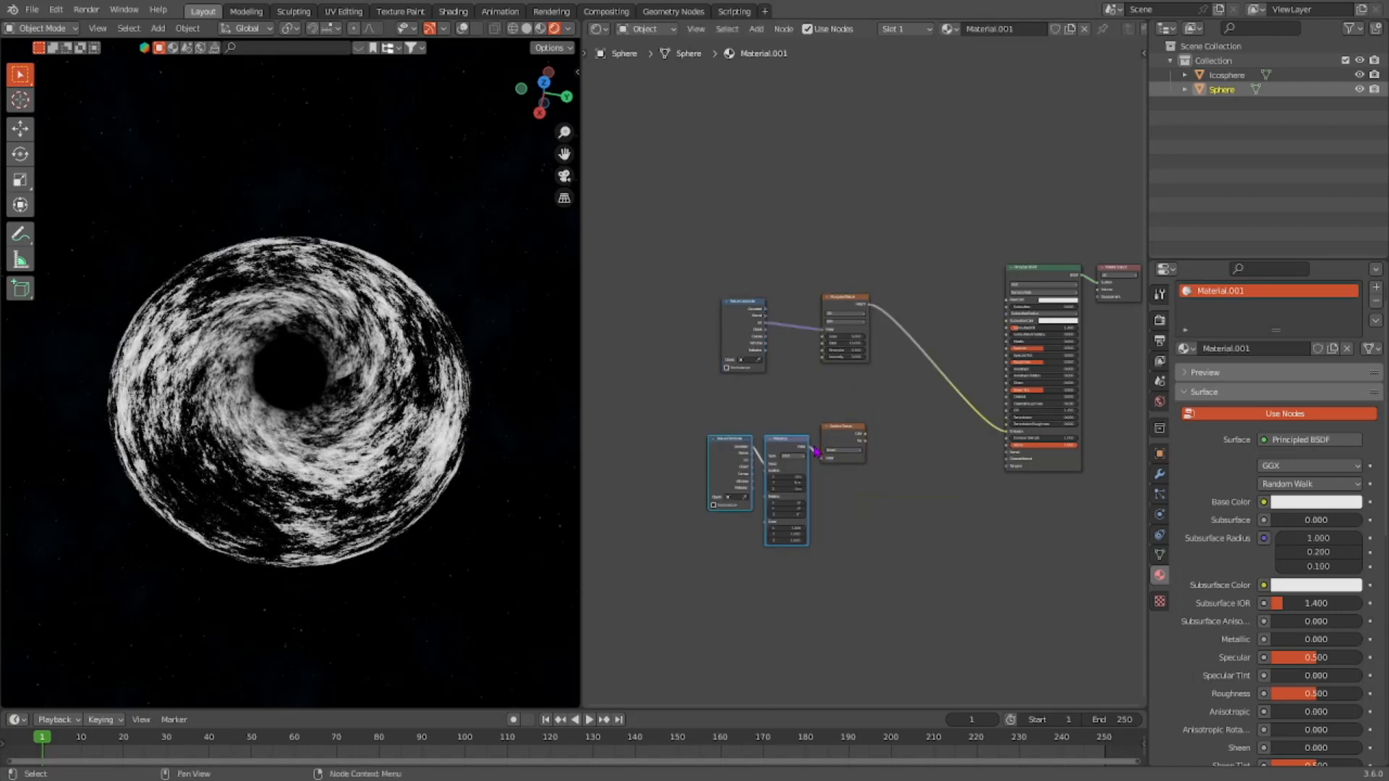
- Check the add-ons section of the Preferences
left_click(57, 10)
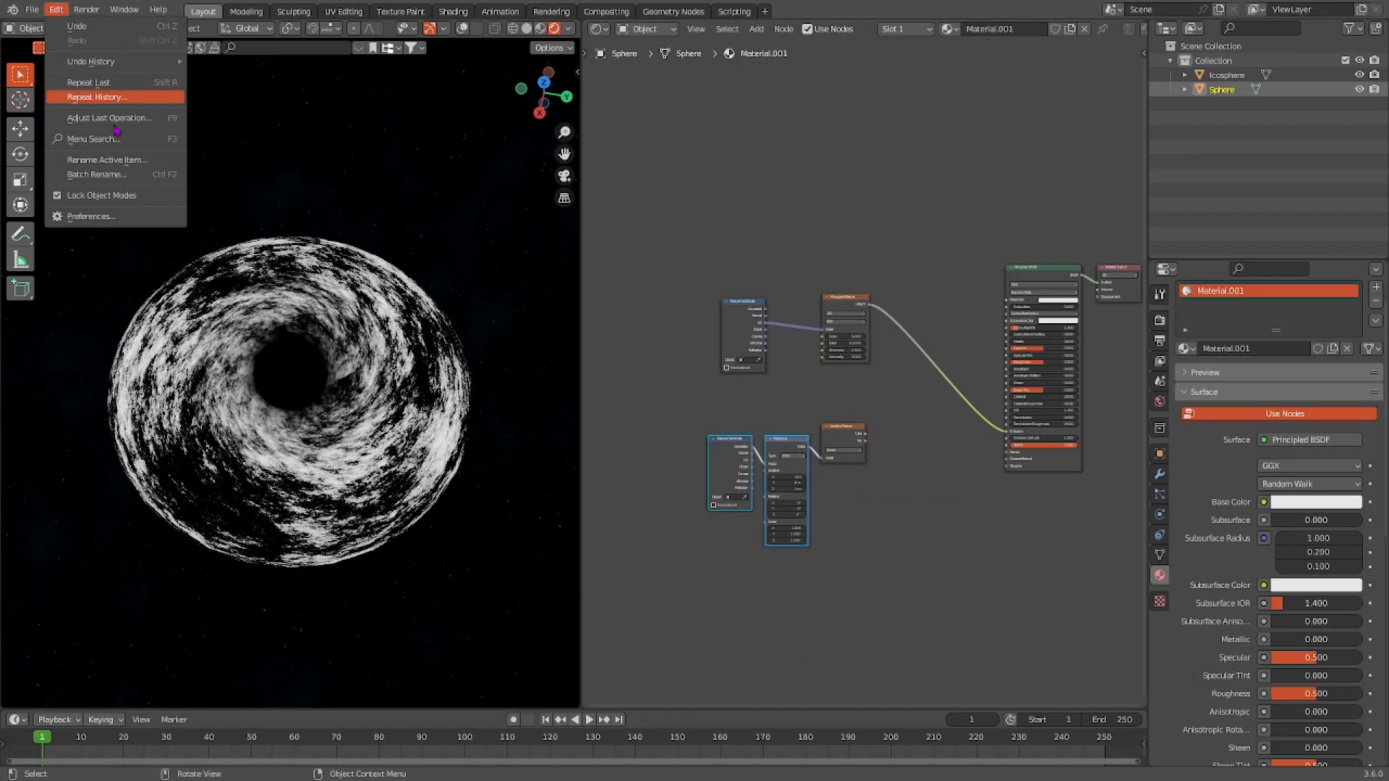
left_click(94, 216)
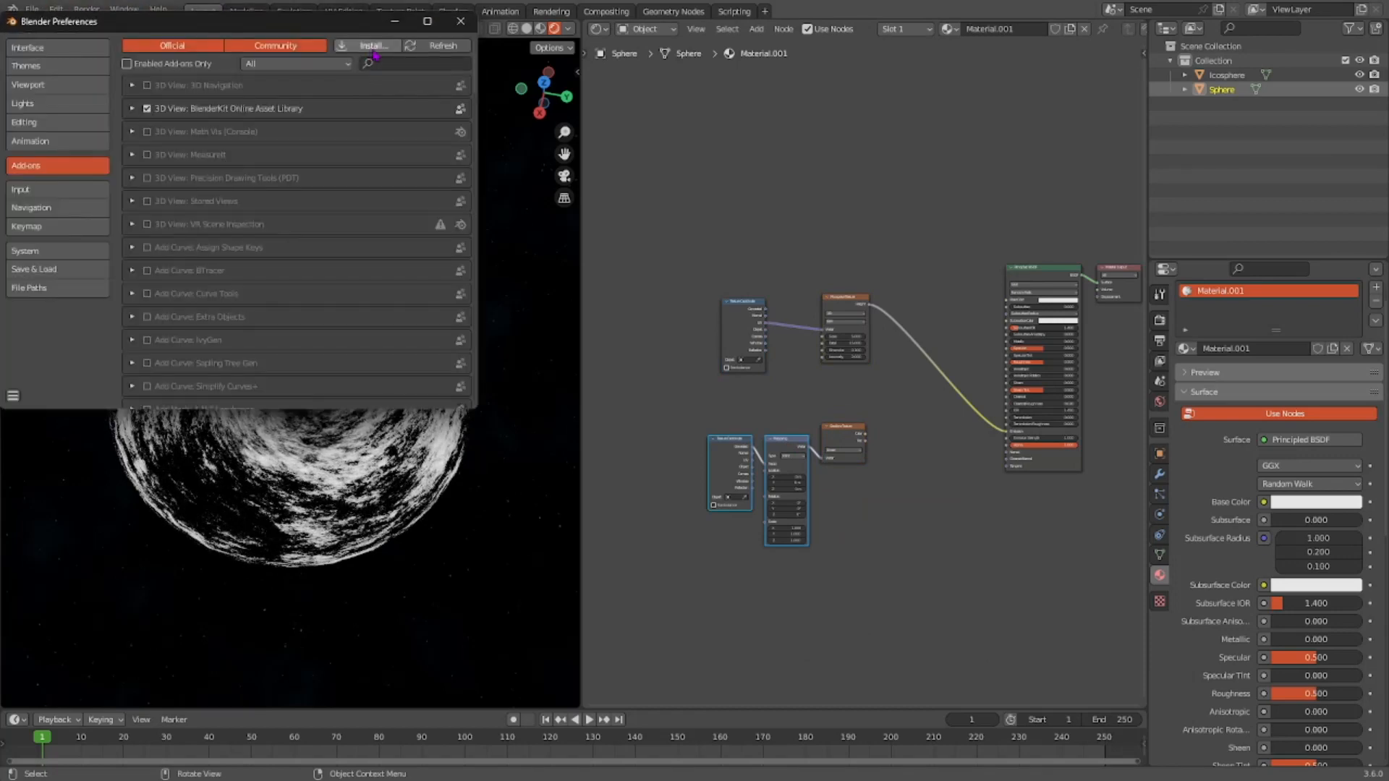
left_click(460, 21)
- Preview the Gradient Texture's output on the disc and inspect it from above
scroll(795, 460, "up", 5)
middle_click_drag(823, 440, 850, 341)
scroll(849, 342, "up", 5)
middle_click_drag(837, 530, 950, 500)
scroll(951, 499, "up", 2)
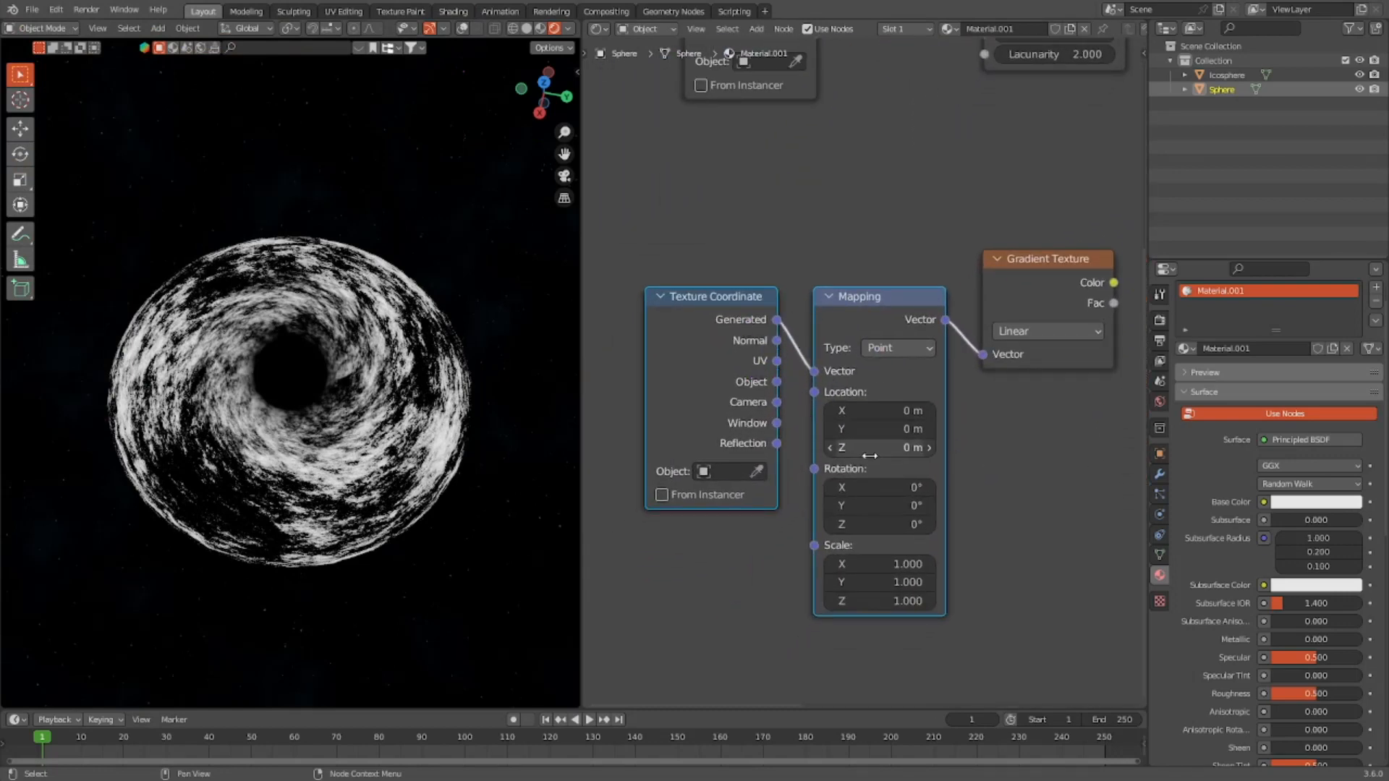
middle_click_drag(940, 478, 673, 570)
scroll(742, 426, "down", 3)
middle_click_drag(742, 426, 665, 443)
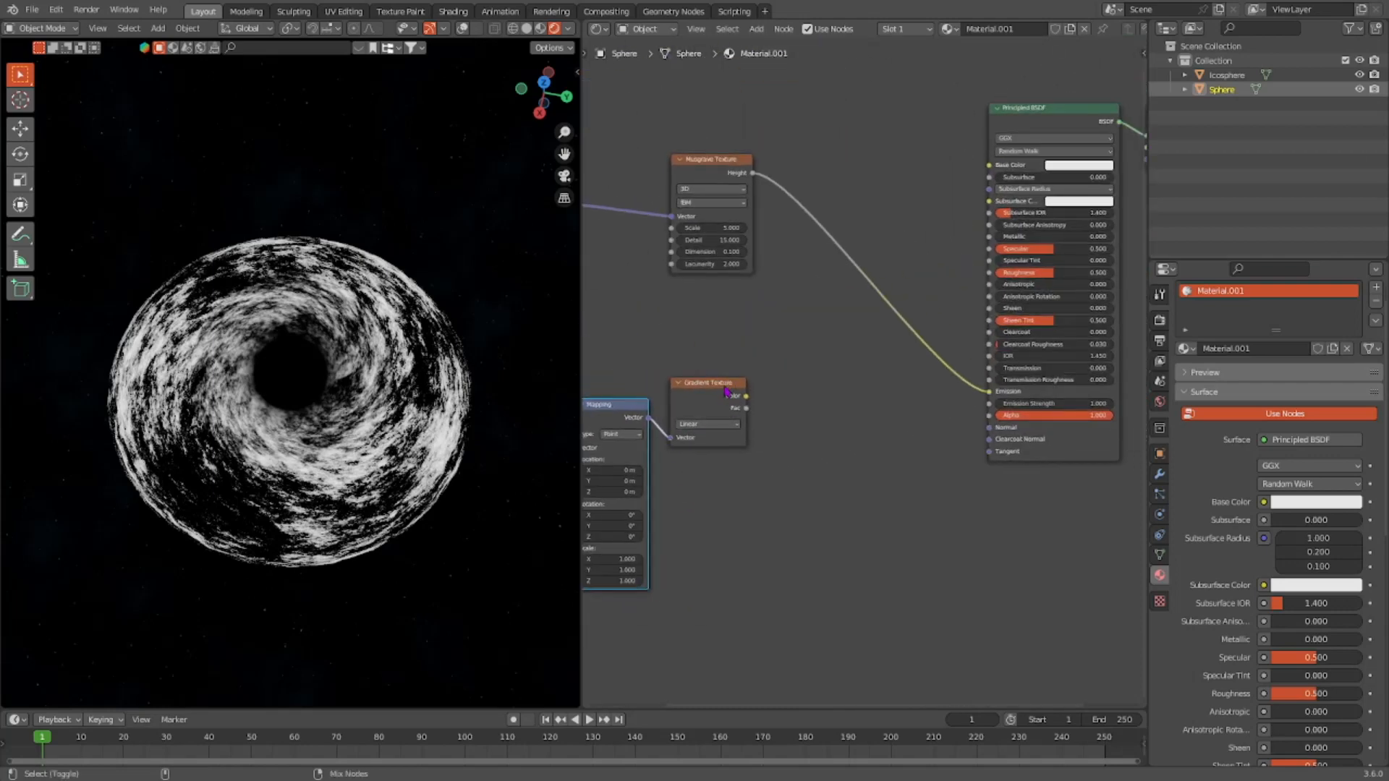
left_click(730, 386, "ctrl+shift")
scroll(755, 417, "up", 3)
middle_click_drag(756, 415, 883, 409)
middle_click_drag(291, 324, 341, 411)
left_click(544, 95)
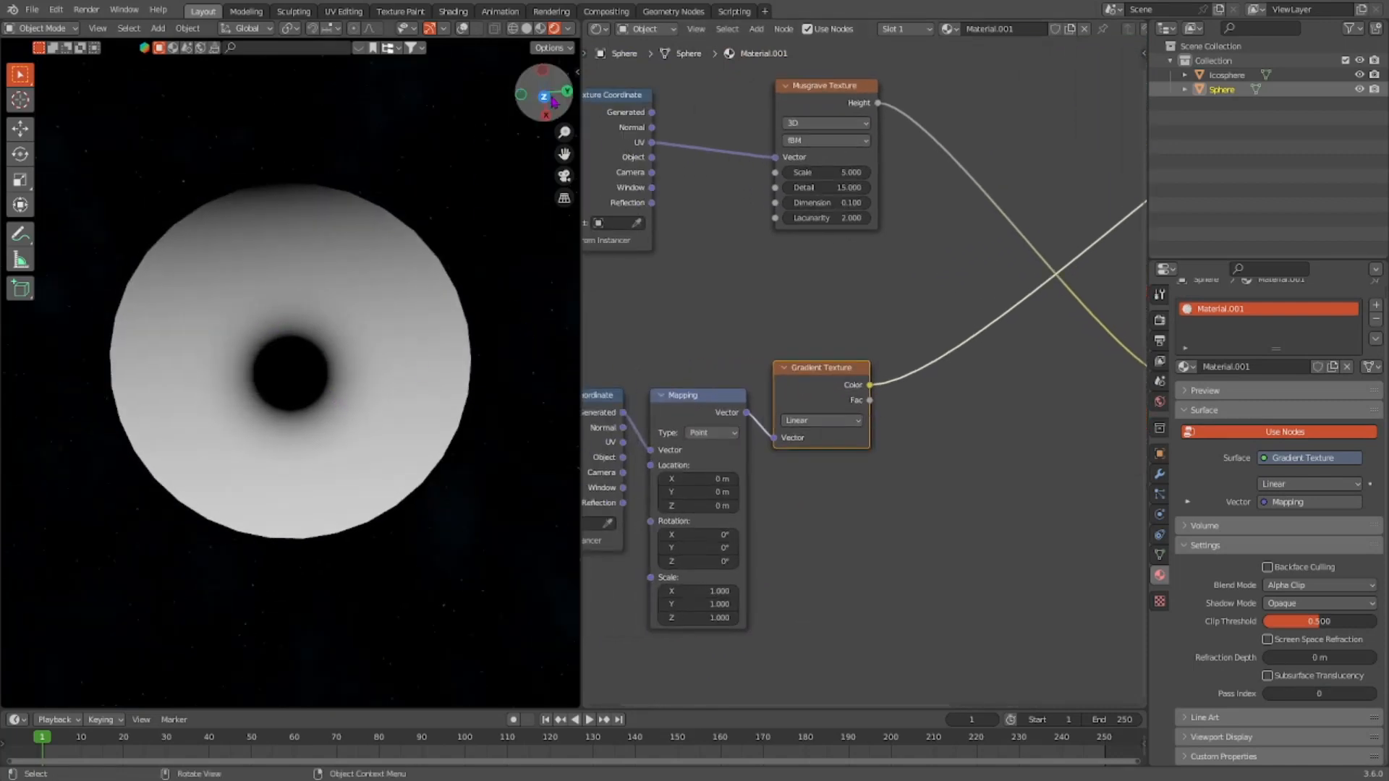
- Drive the disc shader's Alpha with the Gradient Texture's Color, using Object coordinates and the Spherical gradient type
left_click_drag(623, 457, 650, 450)
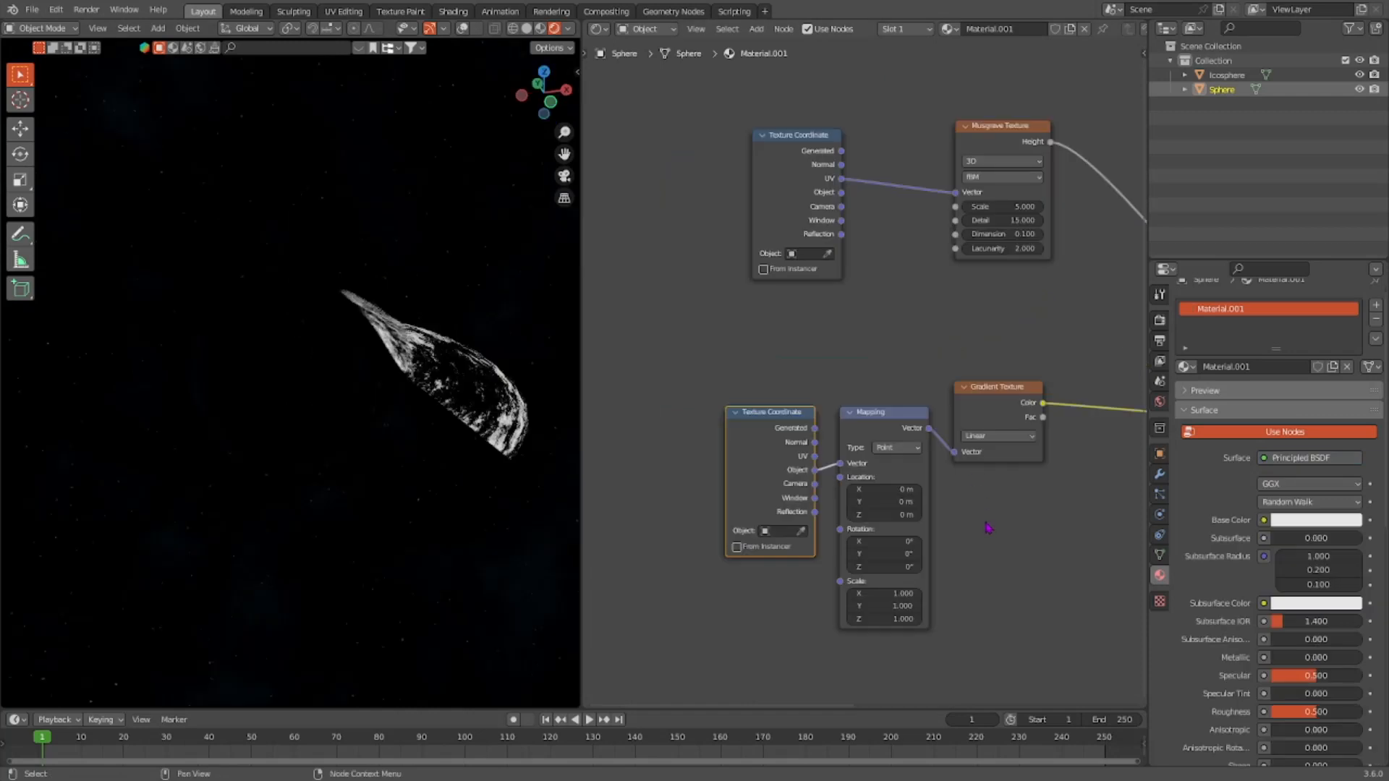
left_click(996, 478)
middle_click_drag(998, 474, 836, 486)
scroll(847, 449, "up", 3)
left_click(849, 450)
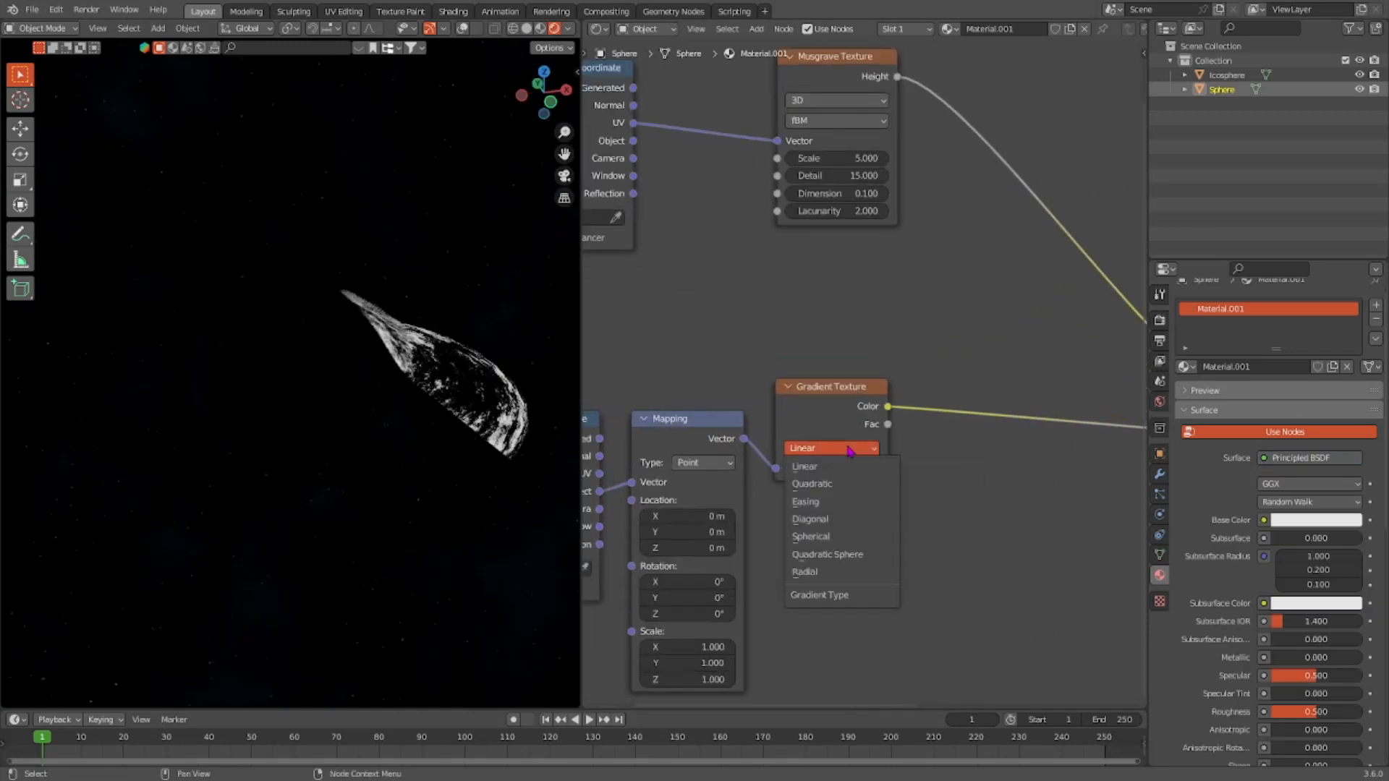
left_click(814, 542)
middle_click_drag(844, 468, 931, 461)
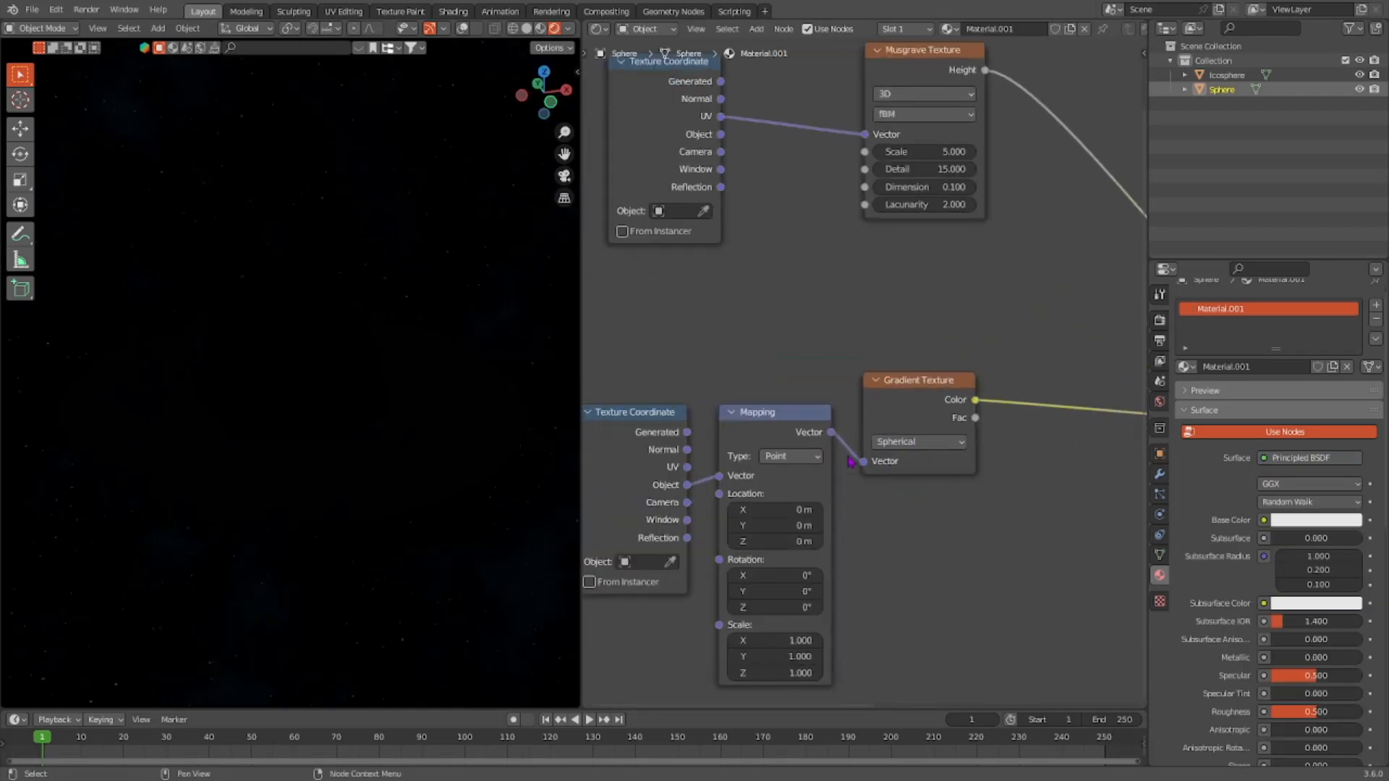
- Select the disc and set its scale to 3.000 on X, Y and Z in the object's transform values
middle_click_drag(383, 458, 410, 391)
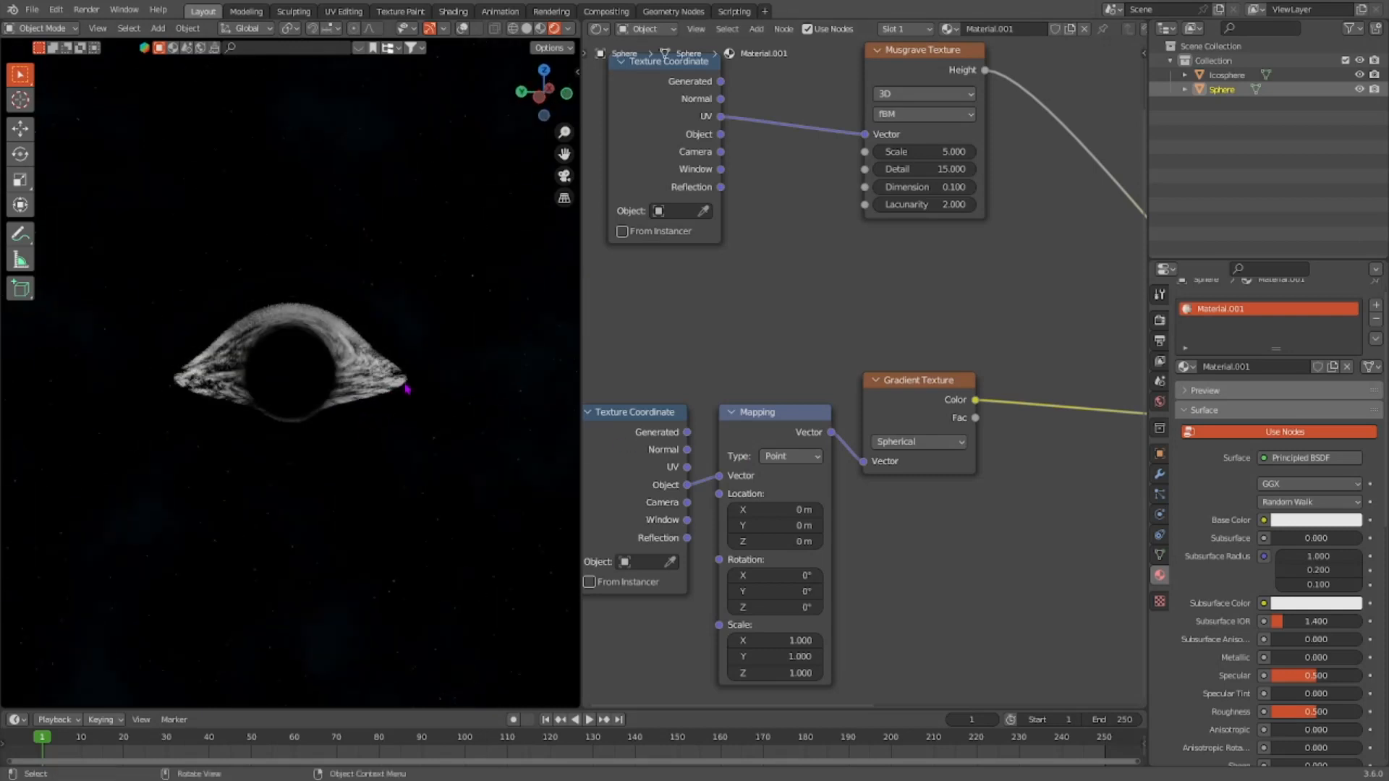
left_click(411, 389)
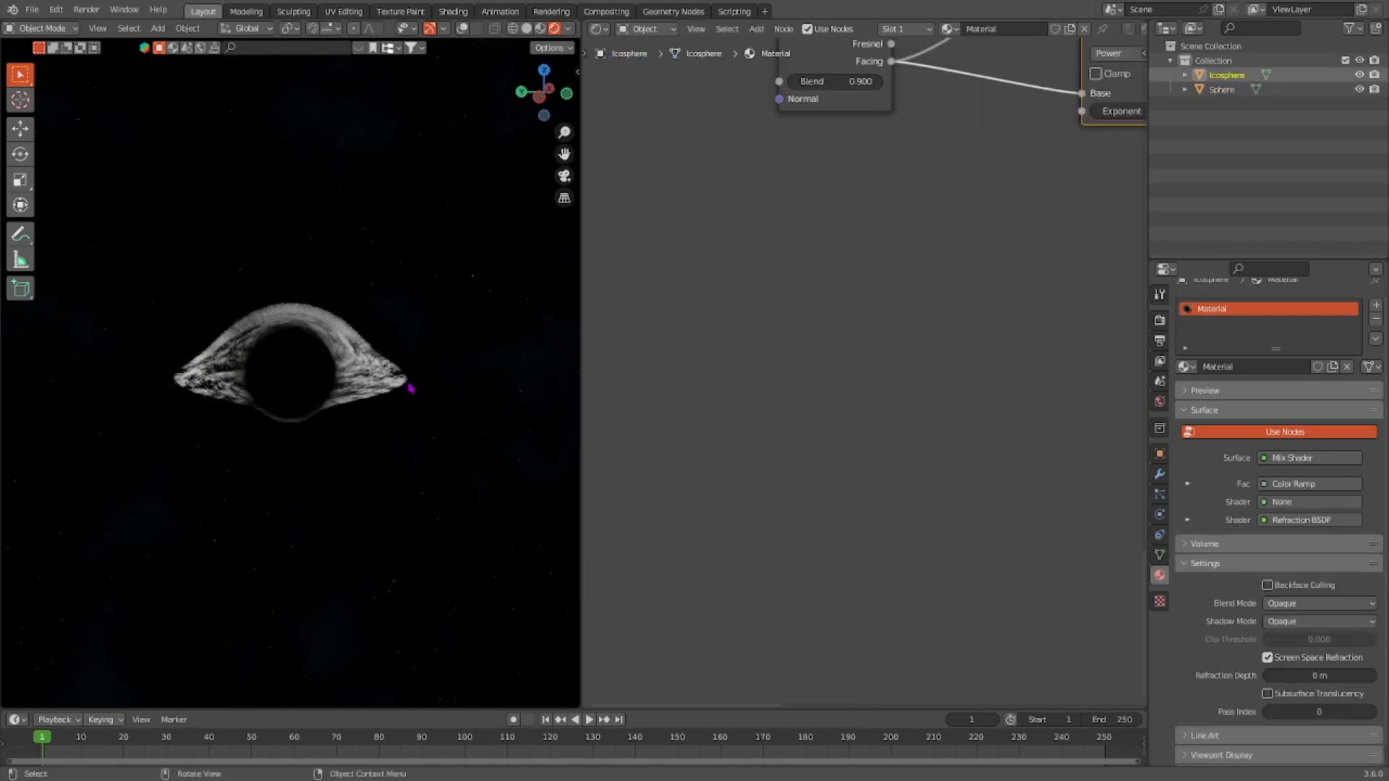
left_click(1267, 90)
left_click(1160, 454)
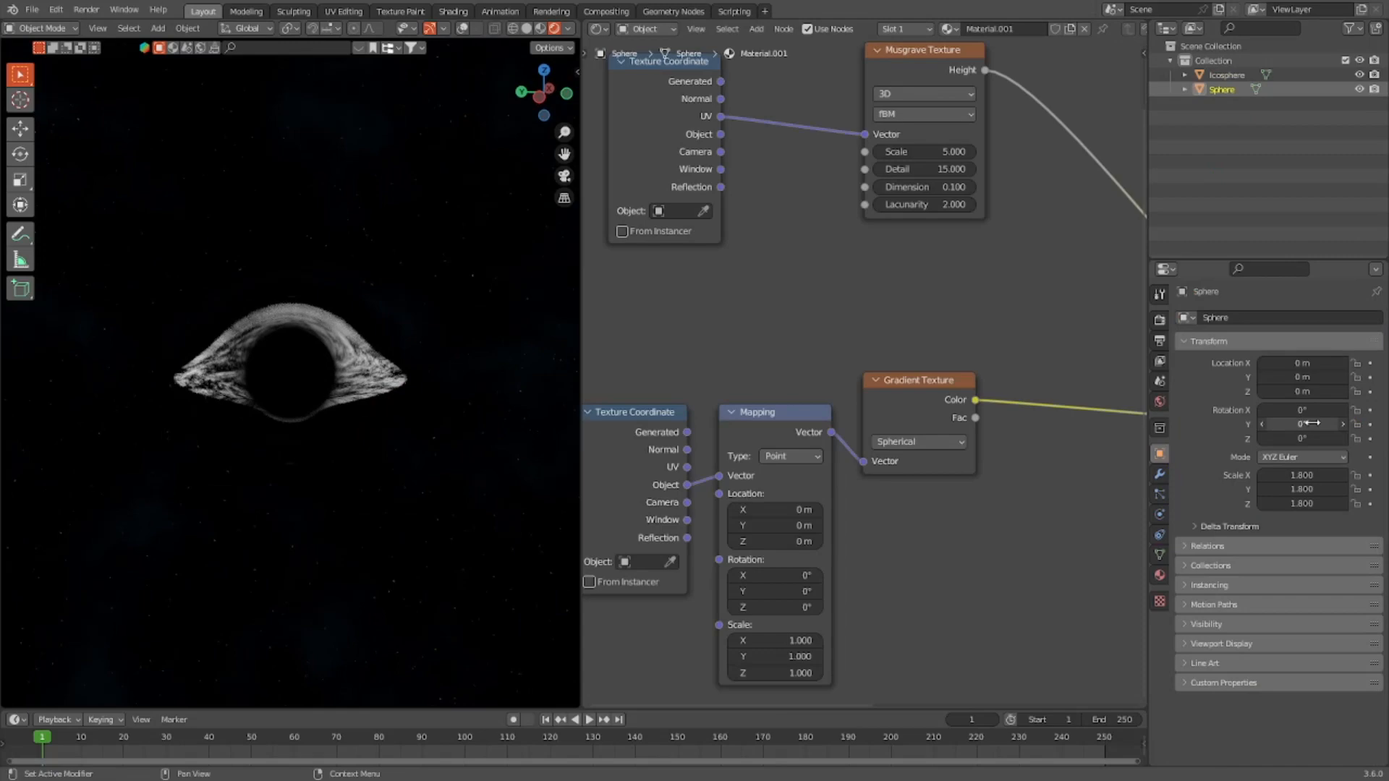
key("Return")
middle_click_drag(412, 399, 432, 455)
- Insert a Mix Color node between the Musgrave Texture's Height and the Principled BSDF's Emission
scroll(803, 459, "down", 4)
middle_click_drag(1128, 457, 980, 486)
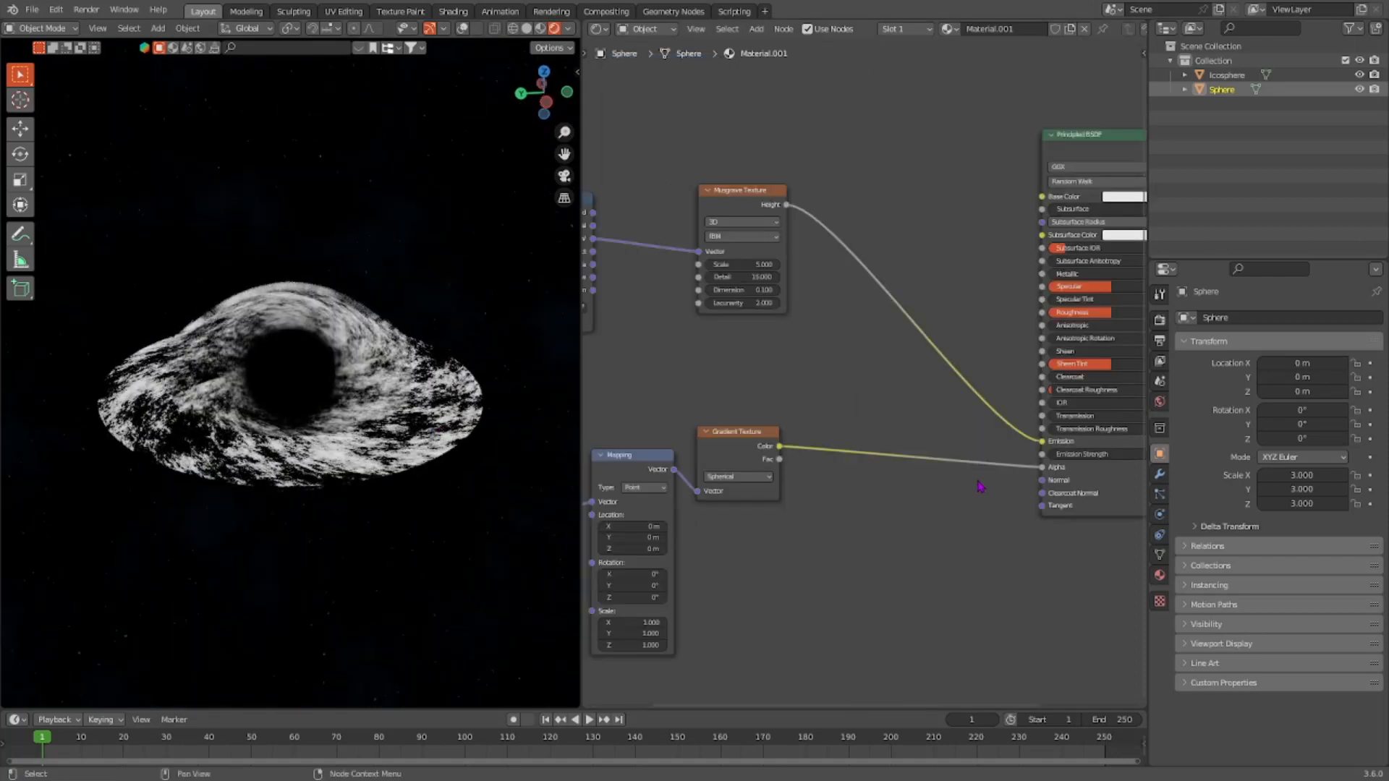
middle_click_drag(334, 457, 414, 384)
scroll(809, 342, "up", 2)
scroll(828, 449, "down", 3)
key("shift+a")
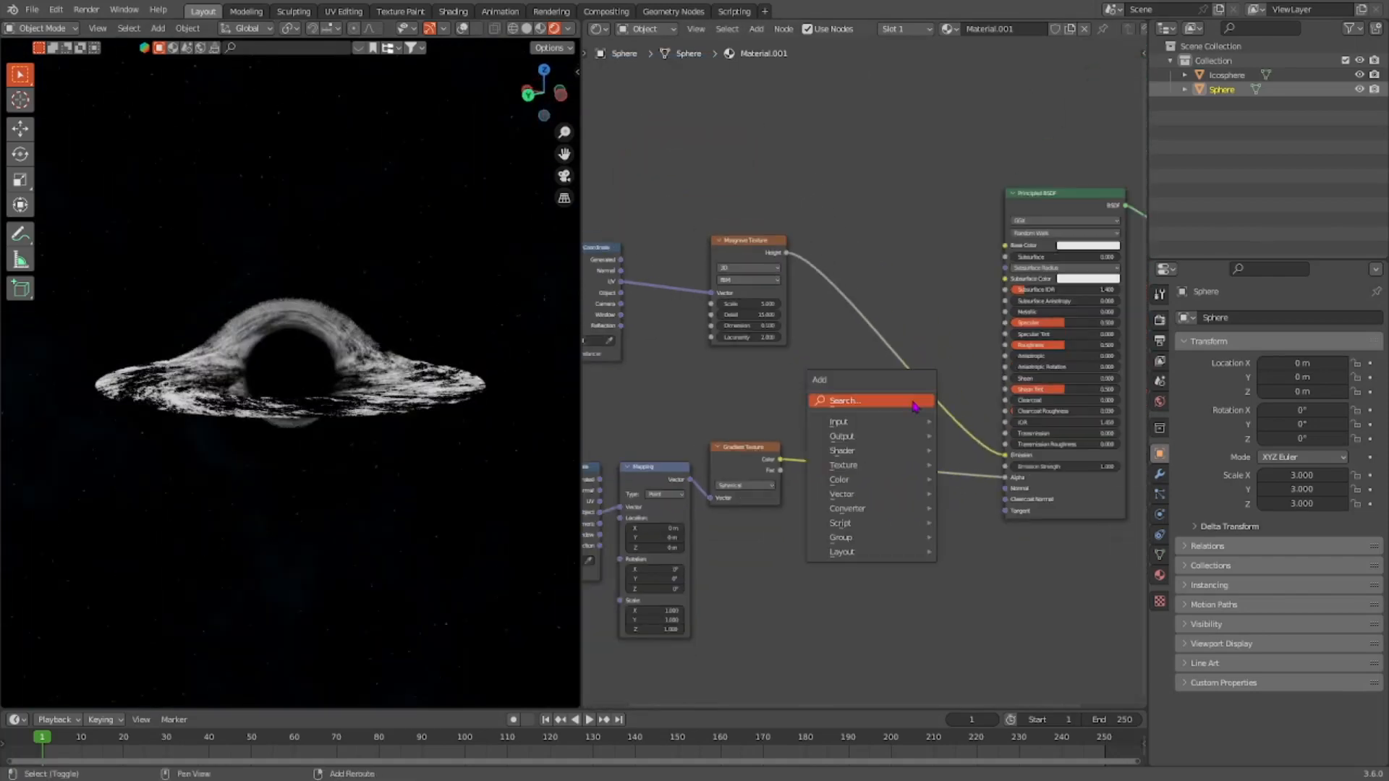
left_click(907, 396)
type("mix")
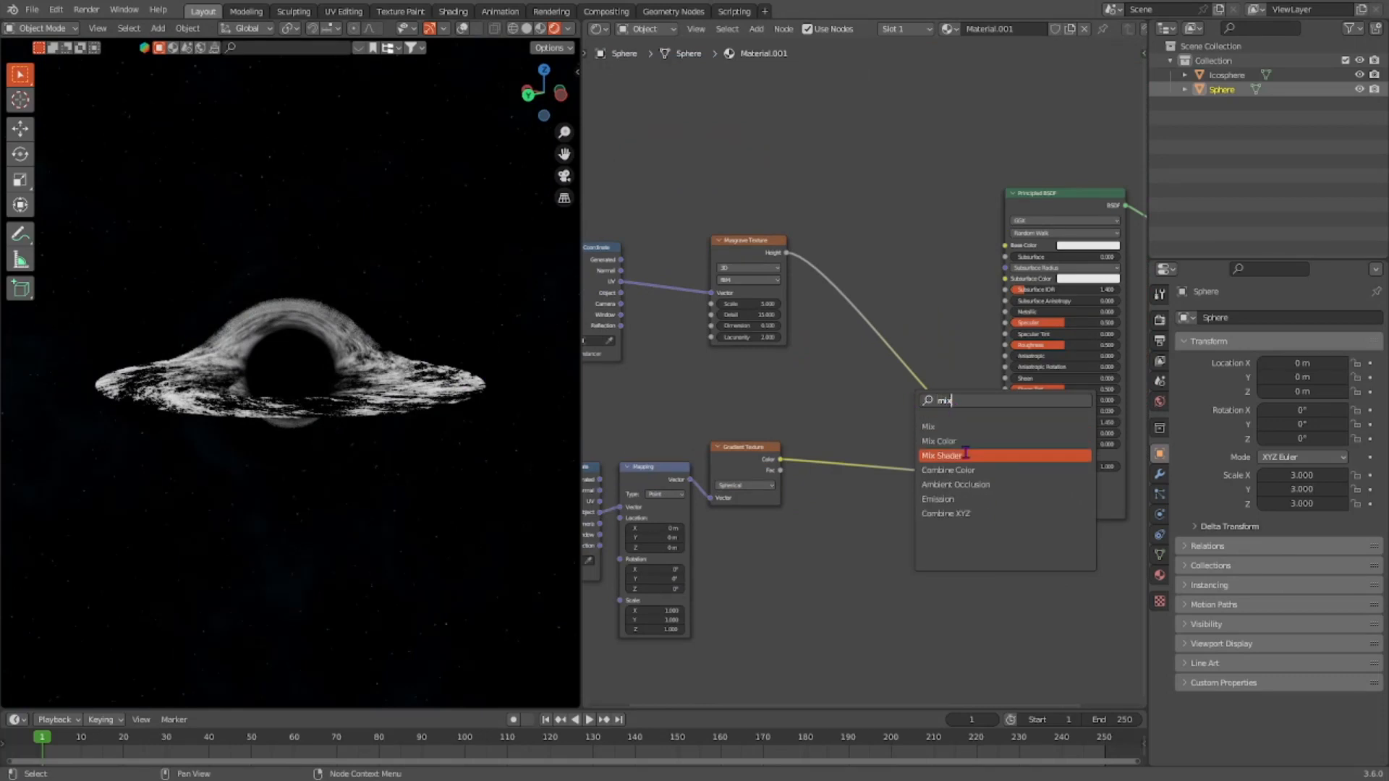
left_click(948, 443)
left_click(937, 461)
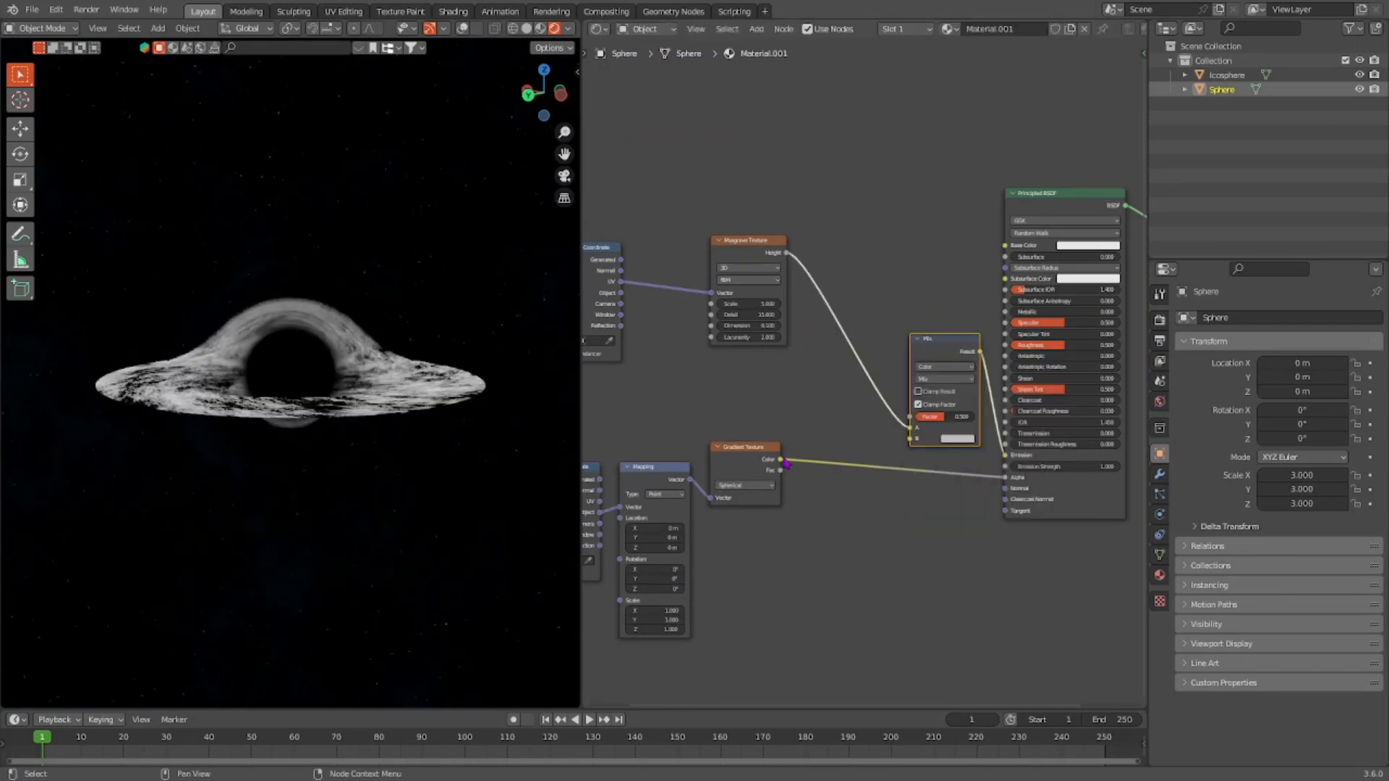
- Connect the Gradient Texture's Color to the Mix node's B input, its Result to Alpha, and the Musgrave Texture's Height to Emission
left_click_drag(786, 464, 910, 438)
left_click_drag(977, 358, 995, 459)
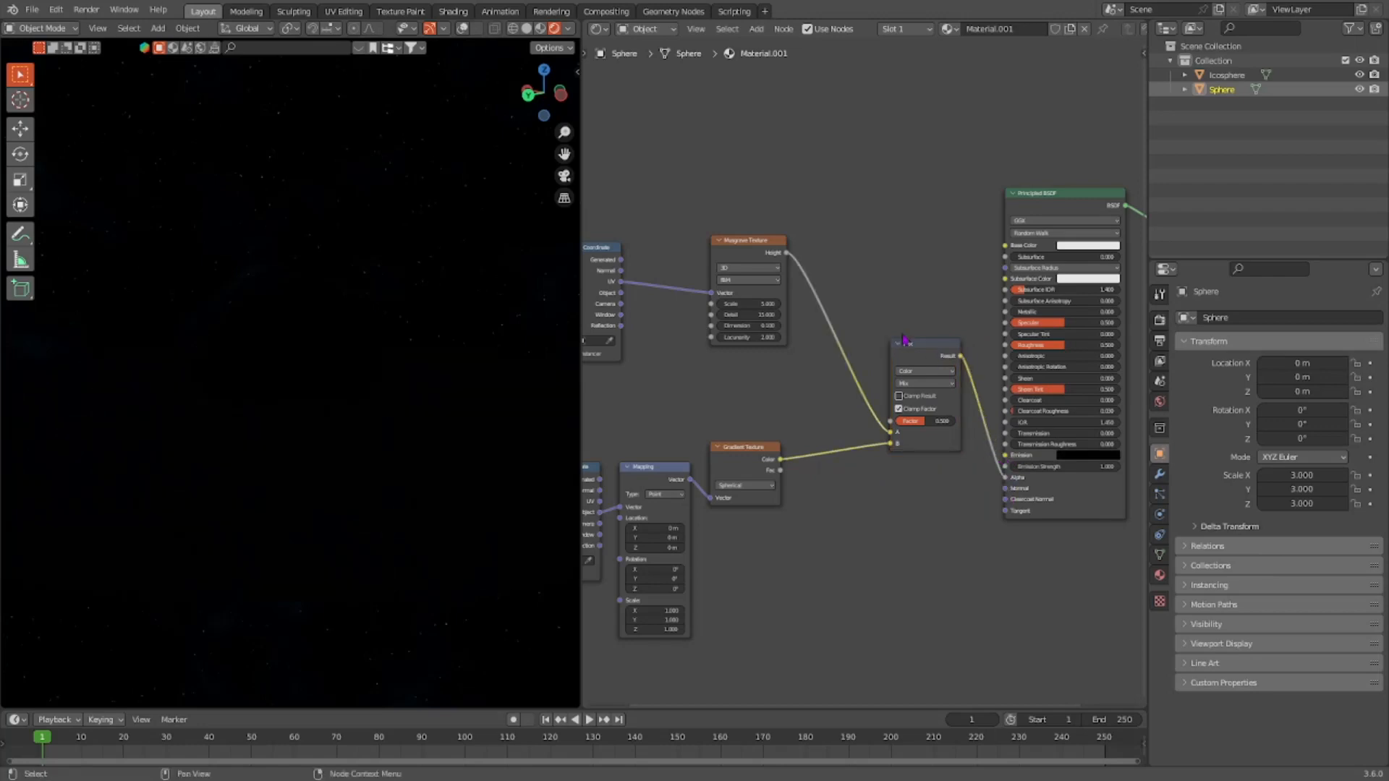
left_click_drag(786, 254, 1006, 456)
left_click_drag(899, 415, 899, 506)
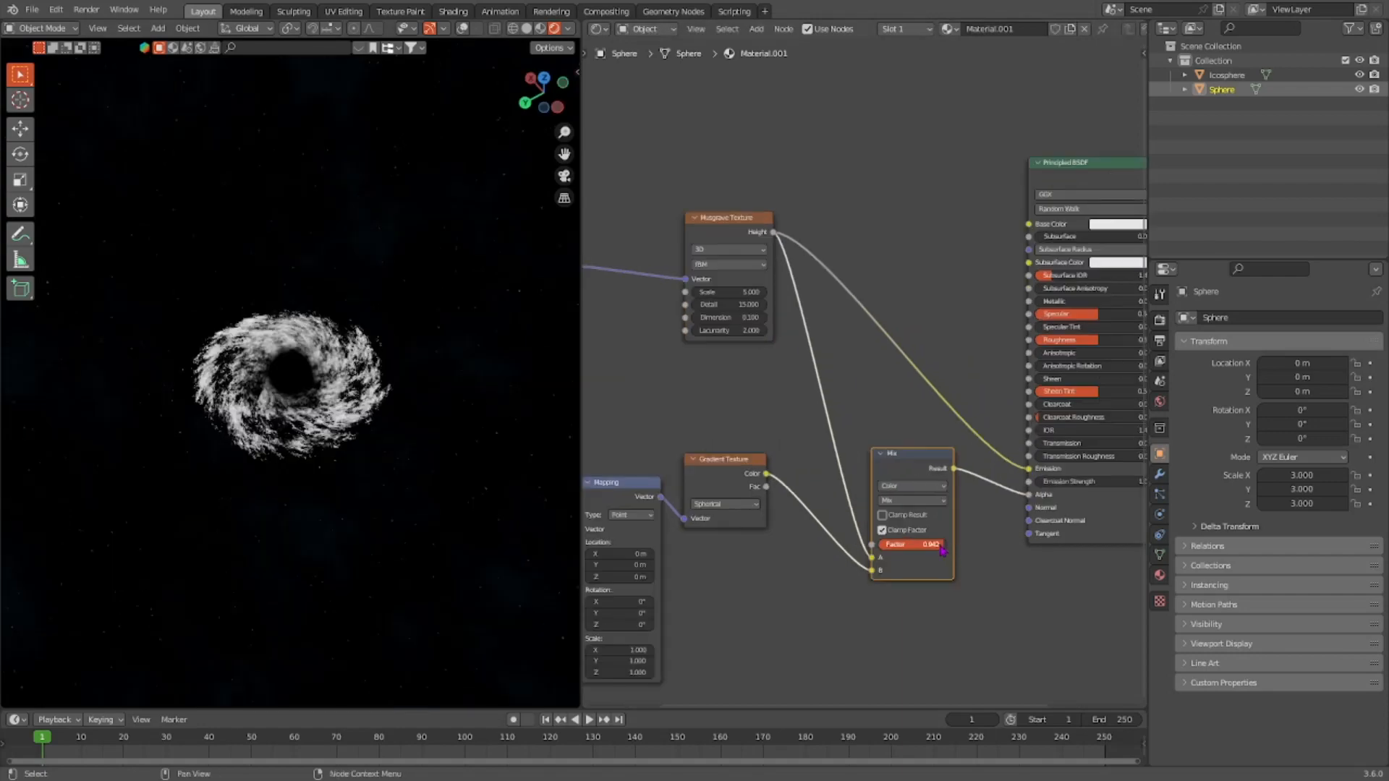
- Set the Mix node's Factor to 0.95
type(".95")
key("Return")
scroll(457, 436, "up", 4)
middle_click_drag(457, 435, 515, 413)
scroll(438, 373, "up", 2)
scroll(515, 414, "down", 2)
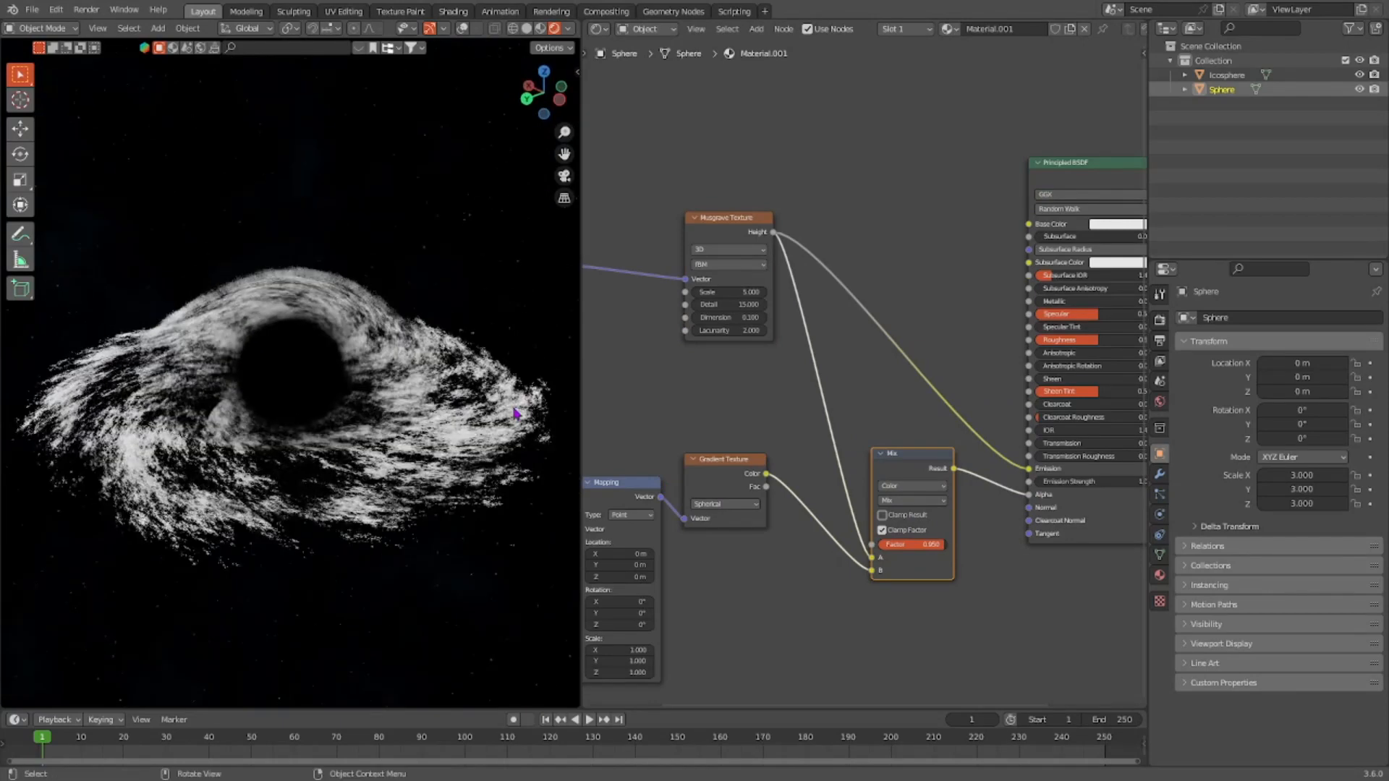
- Insert a Color Ramp node between the Musgrave Texture's Height and the Principled BSDF's Emission
middle_click_drag(871, 321, 799, 379)
scroll(811, 372, "down", 3)
scroll(812, 370, "up", 2)
key("shift+a")
left_click(811, 364)
type("color")
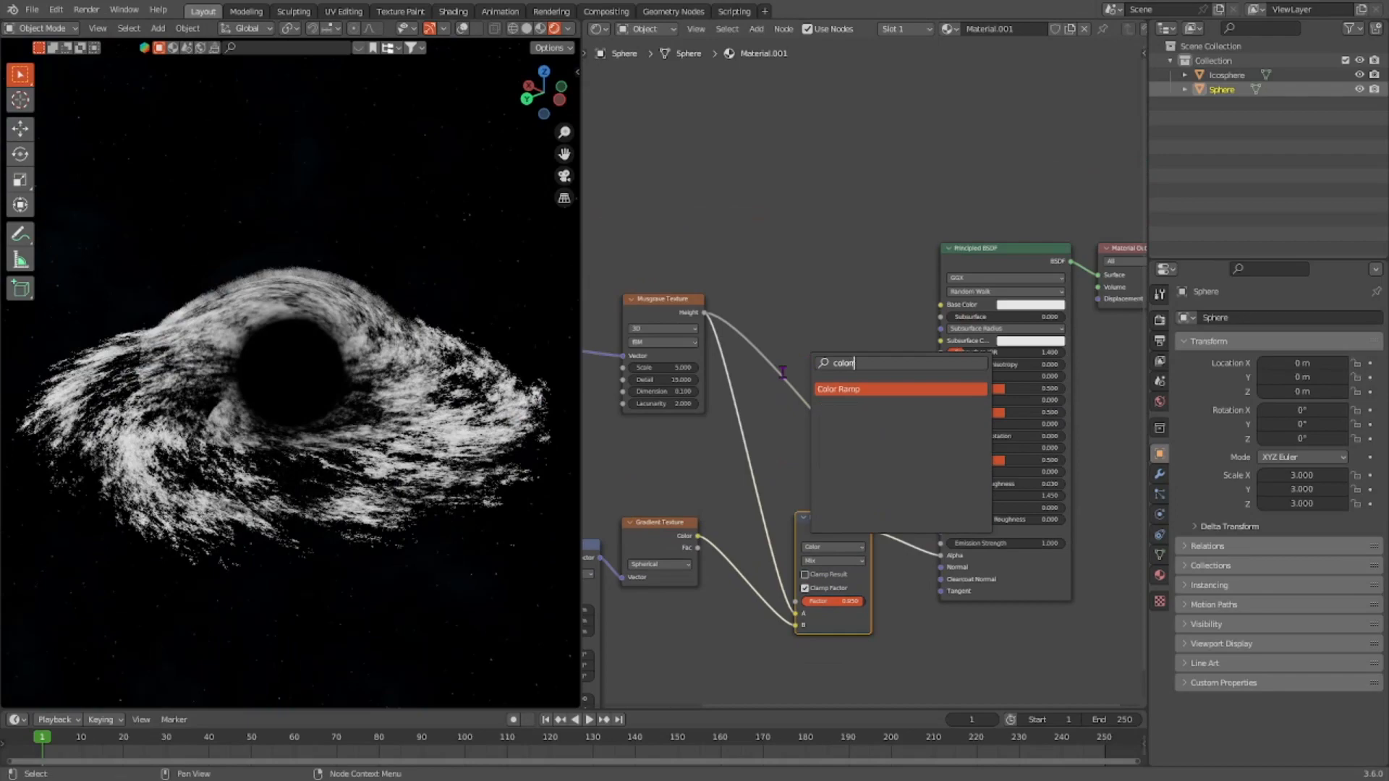
key("Return")
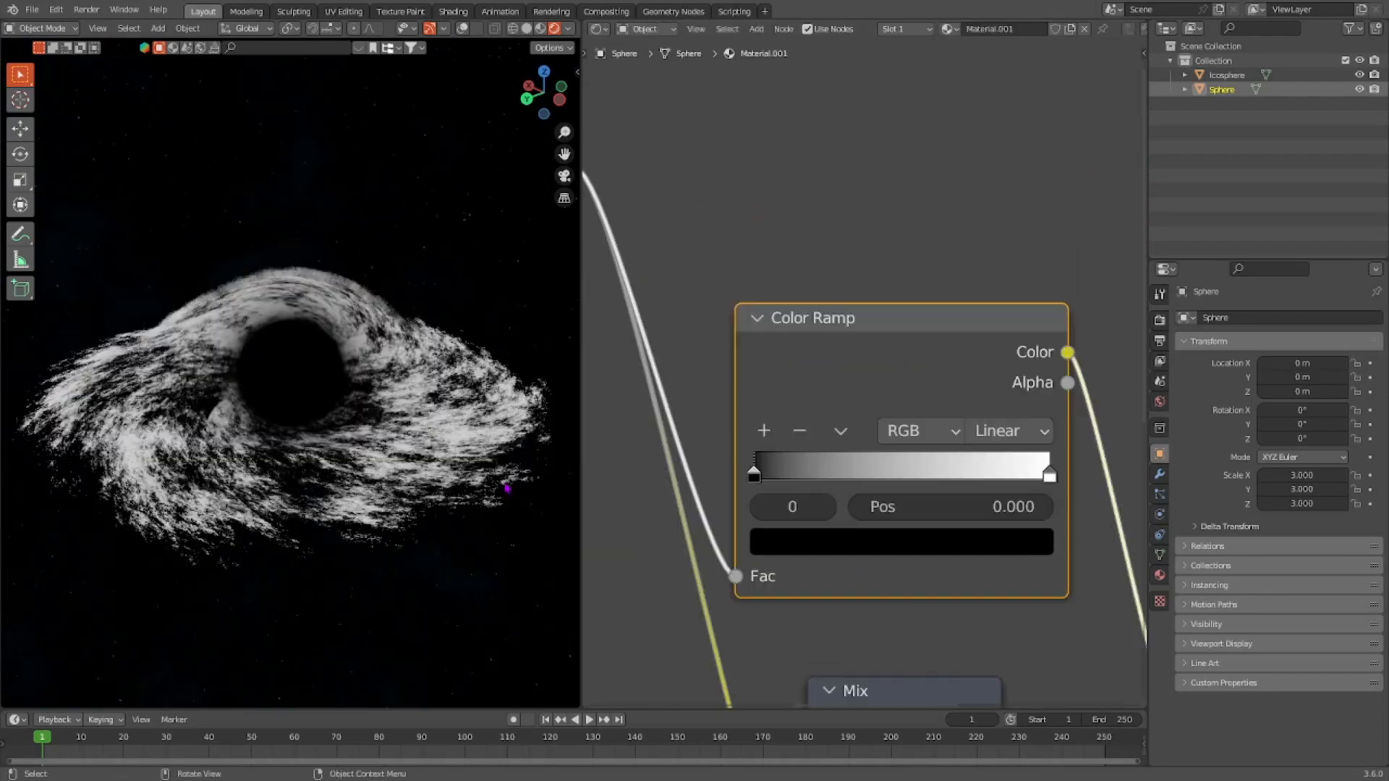
scroll(511, 480, "up", 2)
scroll(511, 480, "down", 2)
left_click_drag(1008, 481, 973, 478)
middle_click_drag(426, 509, 568, 405)
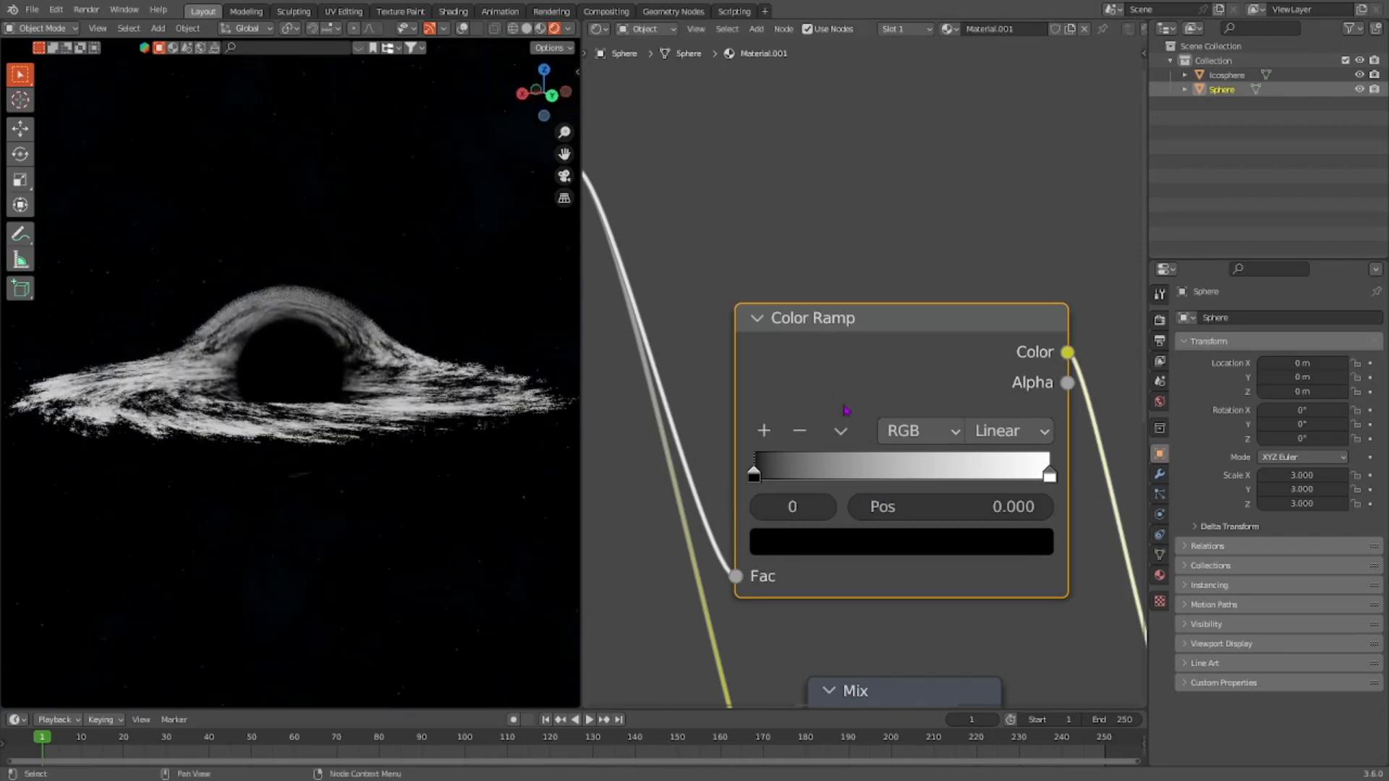
- Tint the Color Ramp's white stop pale blue with Hue 0.6 and Saturation 0.2
left_click(1045, 474)
left_click(962, 541)
left_click_drag(871, 204, 876, 224)
left_click(897, 409)
type("0.6")
key("Return")
left_click(835, 452)
type("0.1")
key("Return")
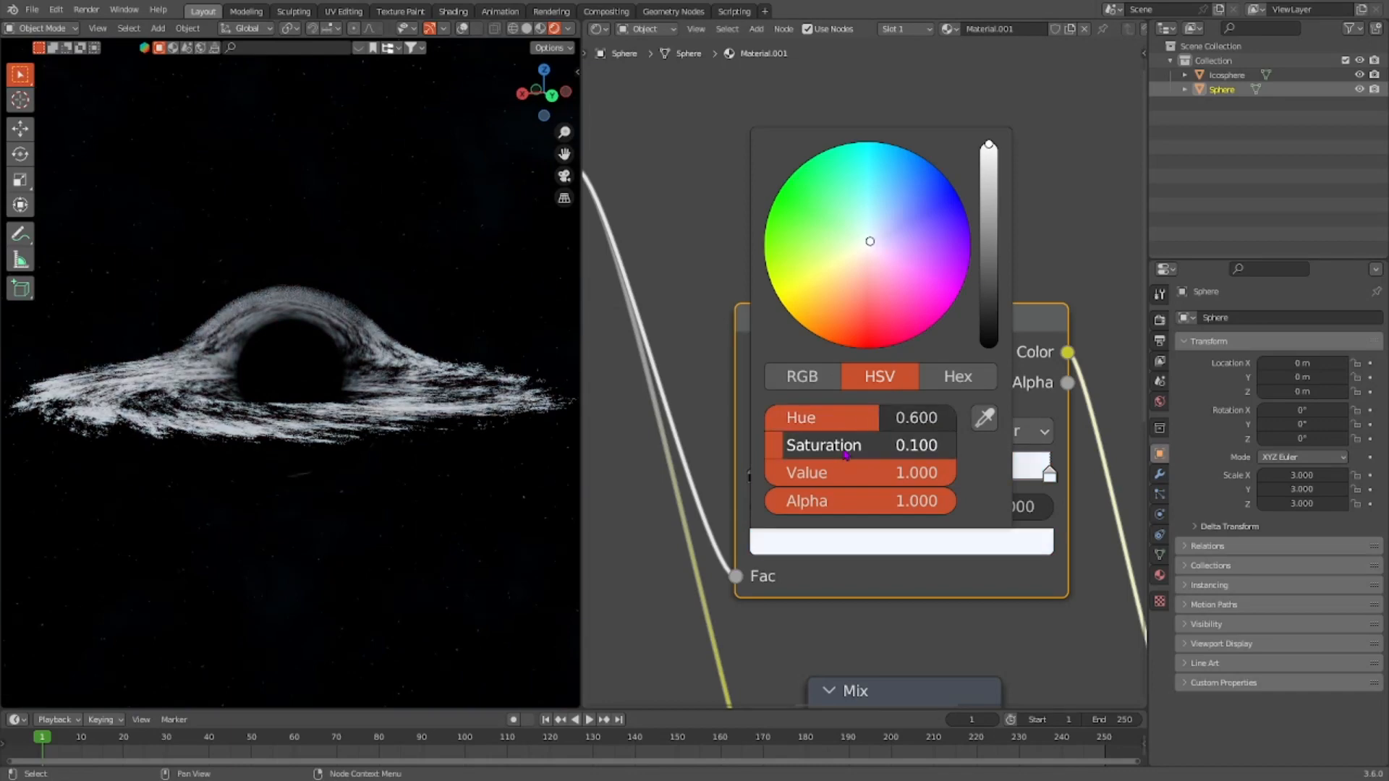
left_click(829, 450)
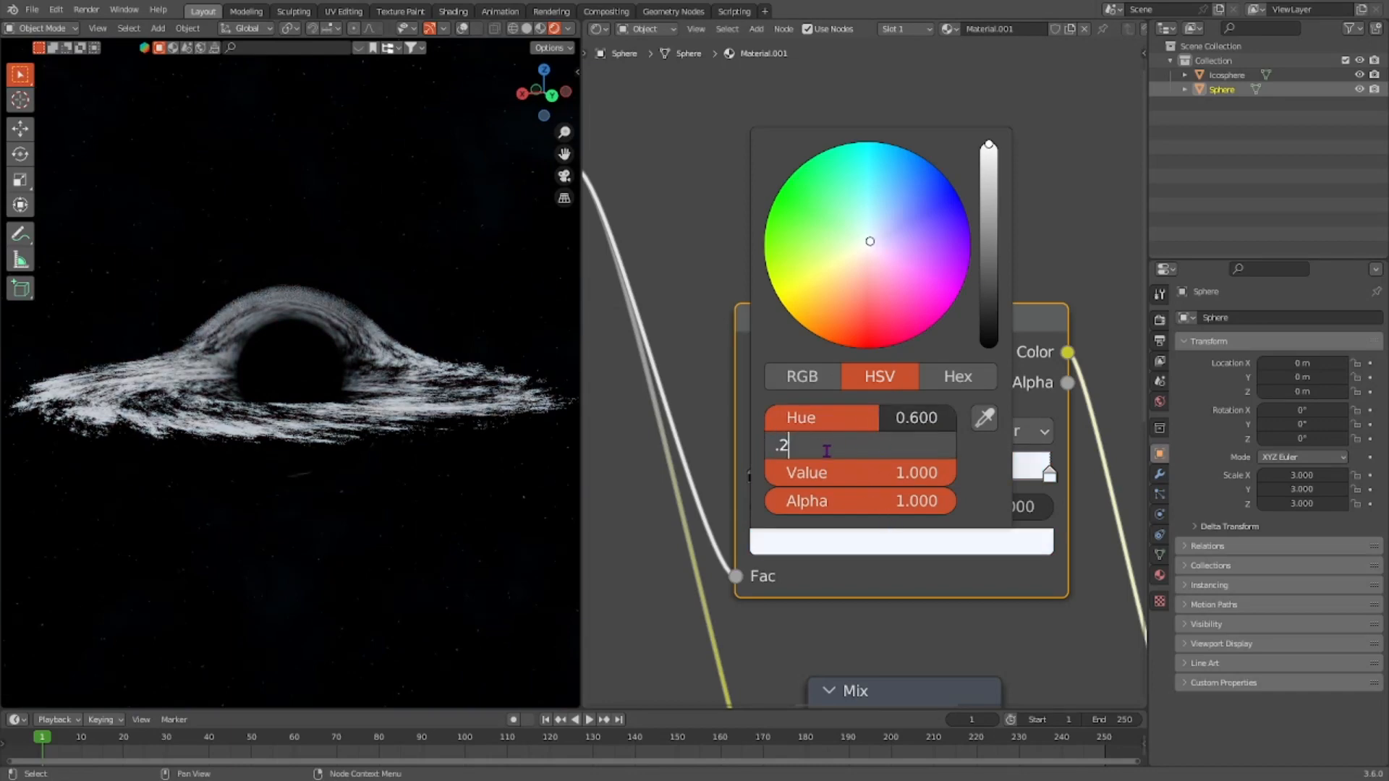
type(".2")
key("Return")
- Add a middle stop at position 0.500 on the disc's Color Ramp and color it pale lavender
left_click(778, 434)
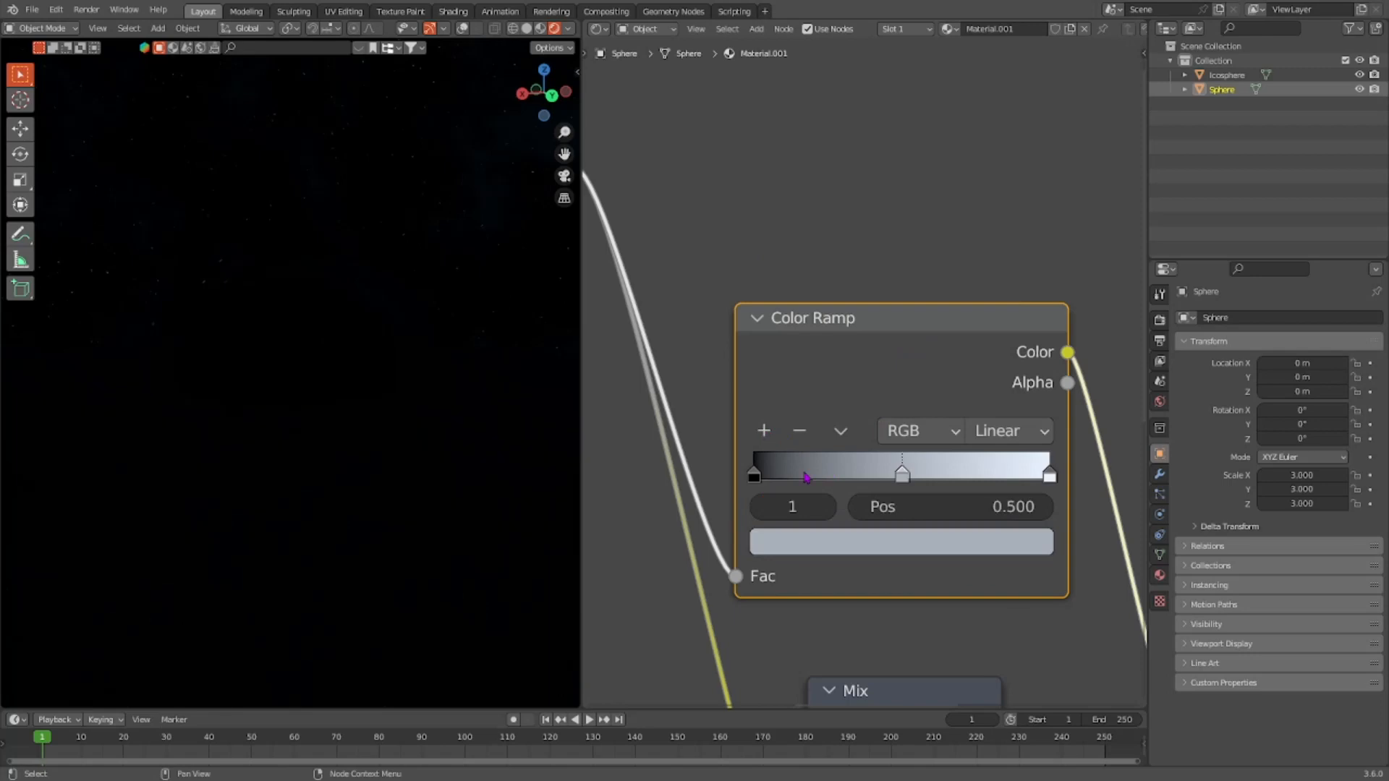
left_click(862, 543)
middle_click_drag(253, 419, 348, 413)
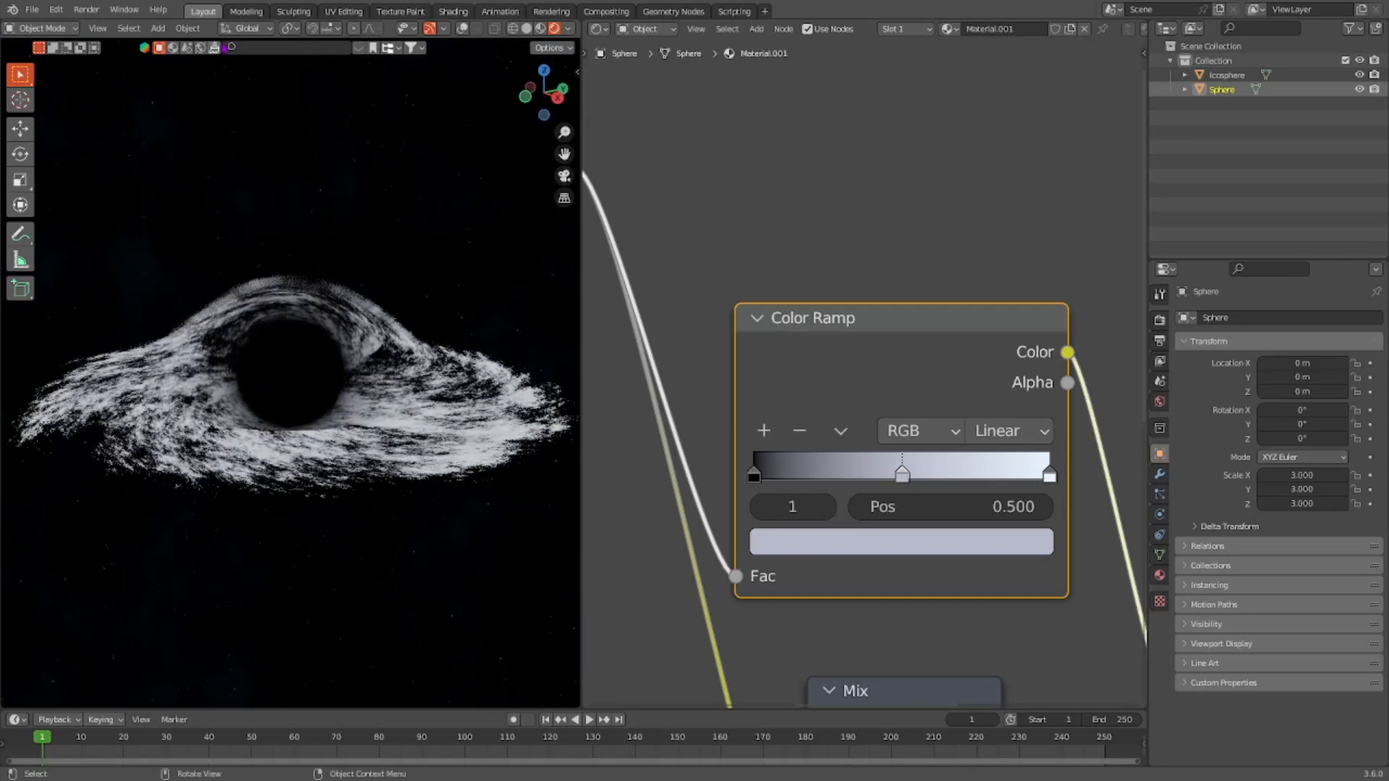
- Select the ico sphere and set the white stop of its shader's Color Ramp to position 0.31
left_click(283, 354)
scroll(875, 355, "down", 12)
middle_click_drag(848, 435, 792, 581)
scroll(959, 341, "up", 3)
middle_click_drag(976, 291, 1024, 429)
scroll(923, 427, "up", 7)
scroll(1023, 428, "up", 2)
left_click_drag(1025, 406, 769, 420)
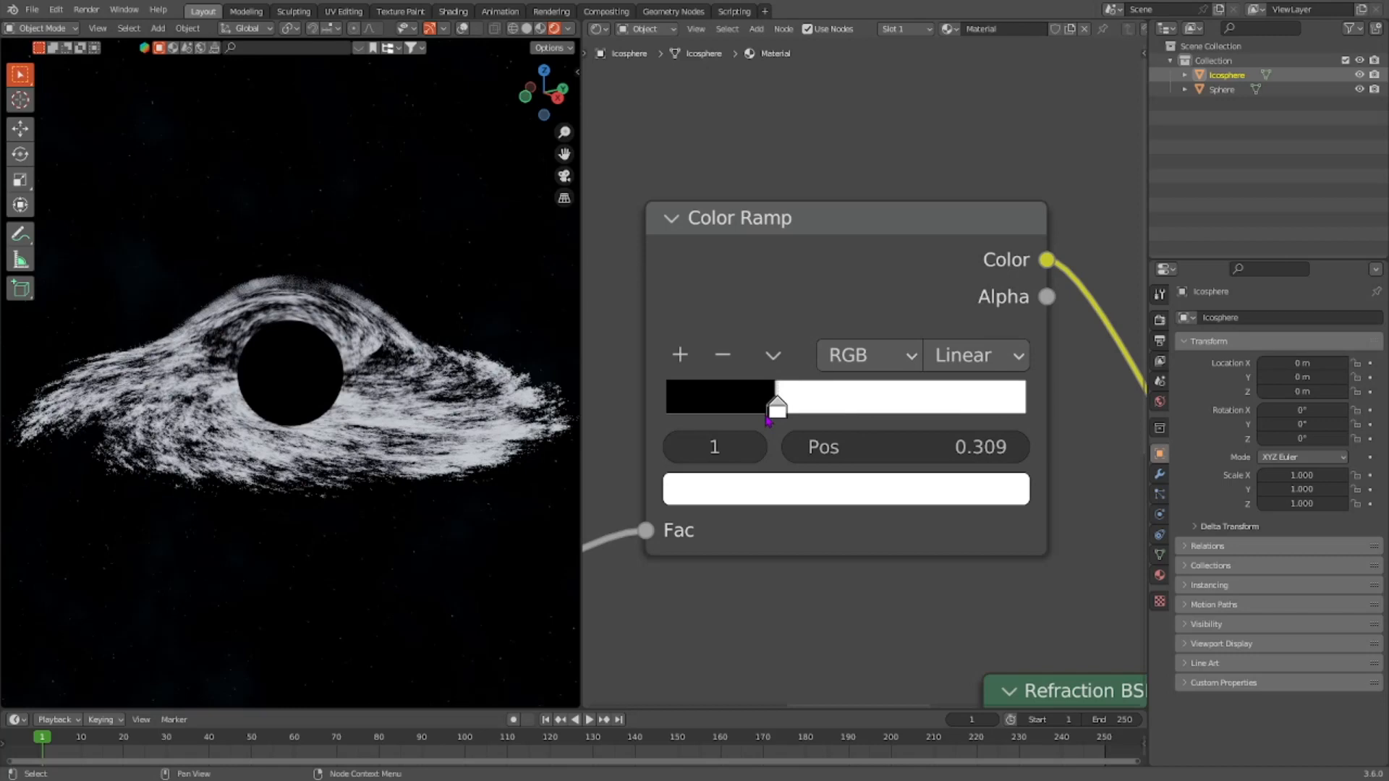
left_click(928, 457)
type(".31")
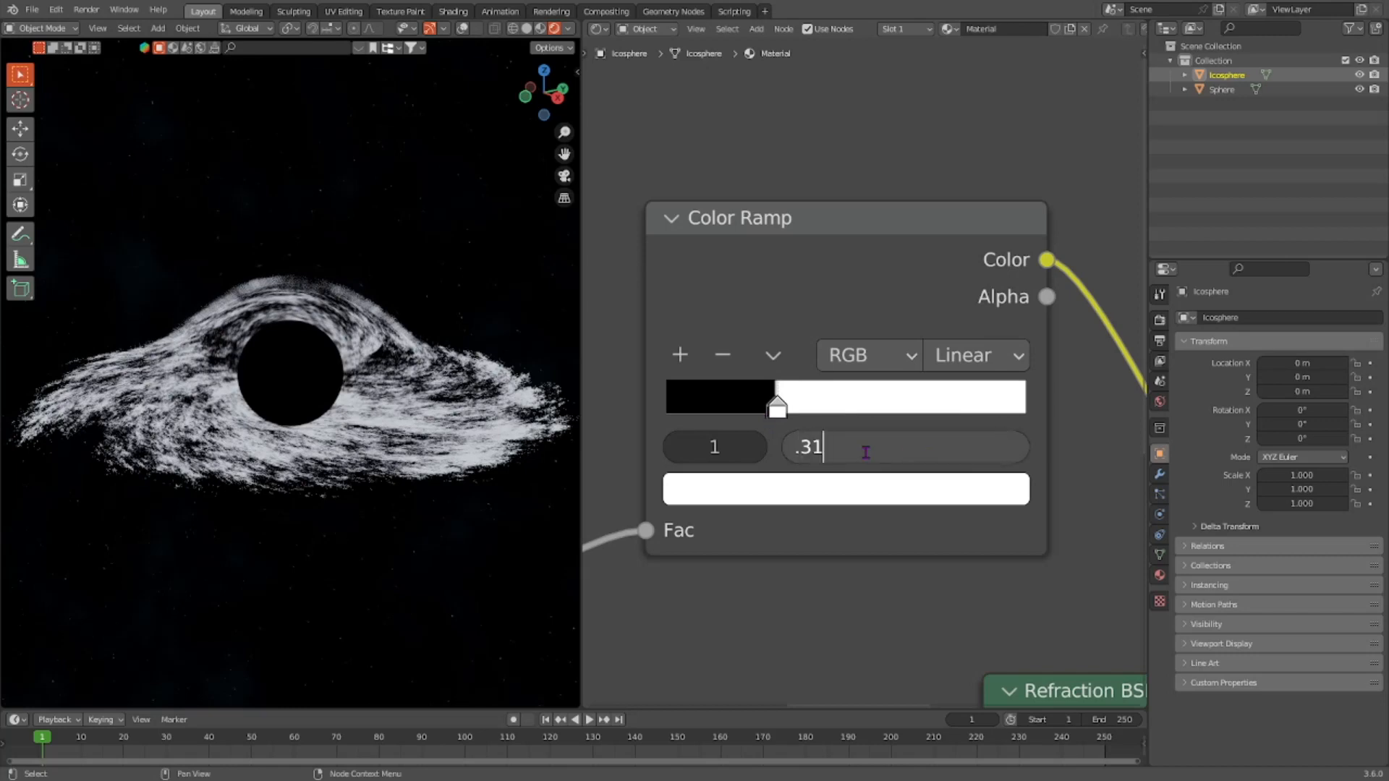
key("Return")
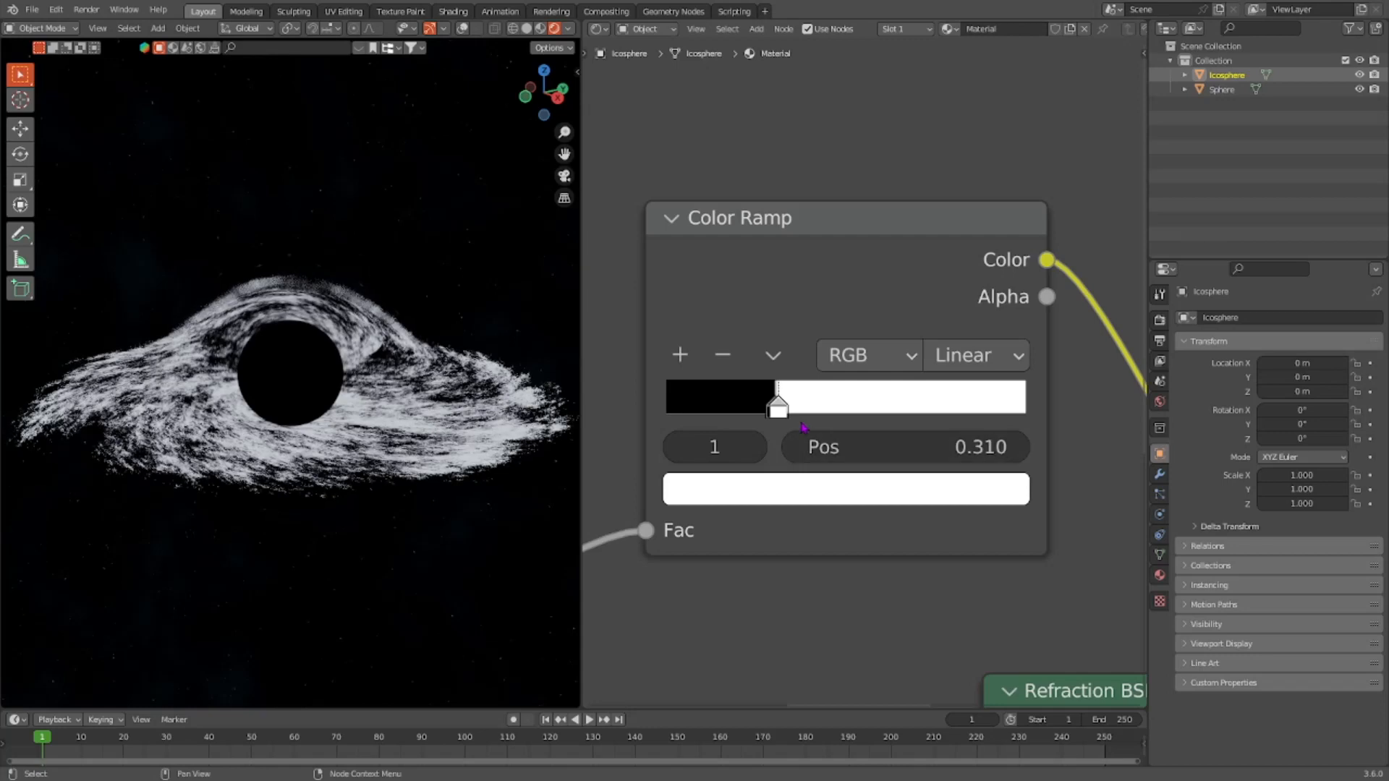
- Add a stop to the ico sphere's Color Ramp, place it at position 0.315 and make it black
left_click(760, 423)
left_click(771, 407)
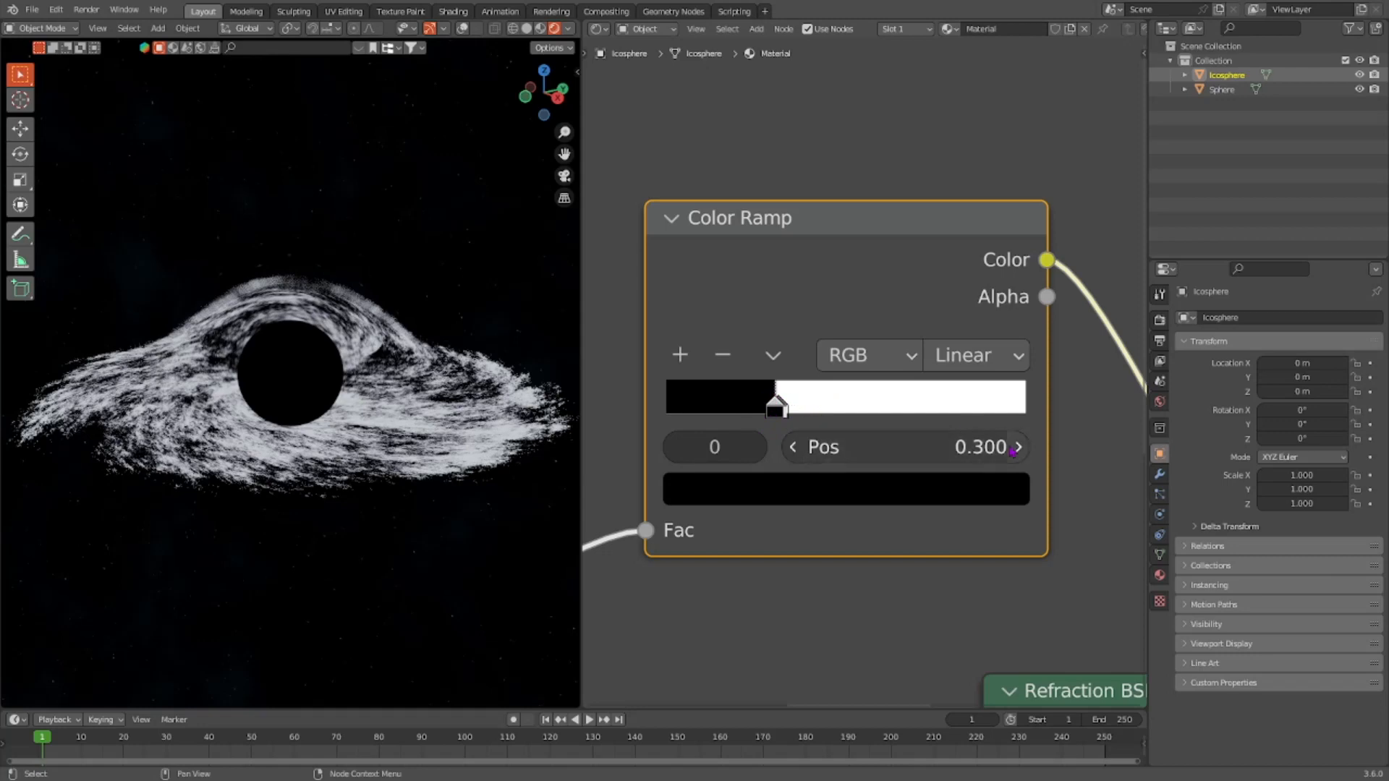
left_click(800, 413)
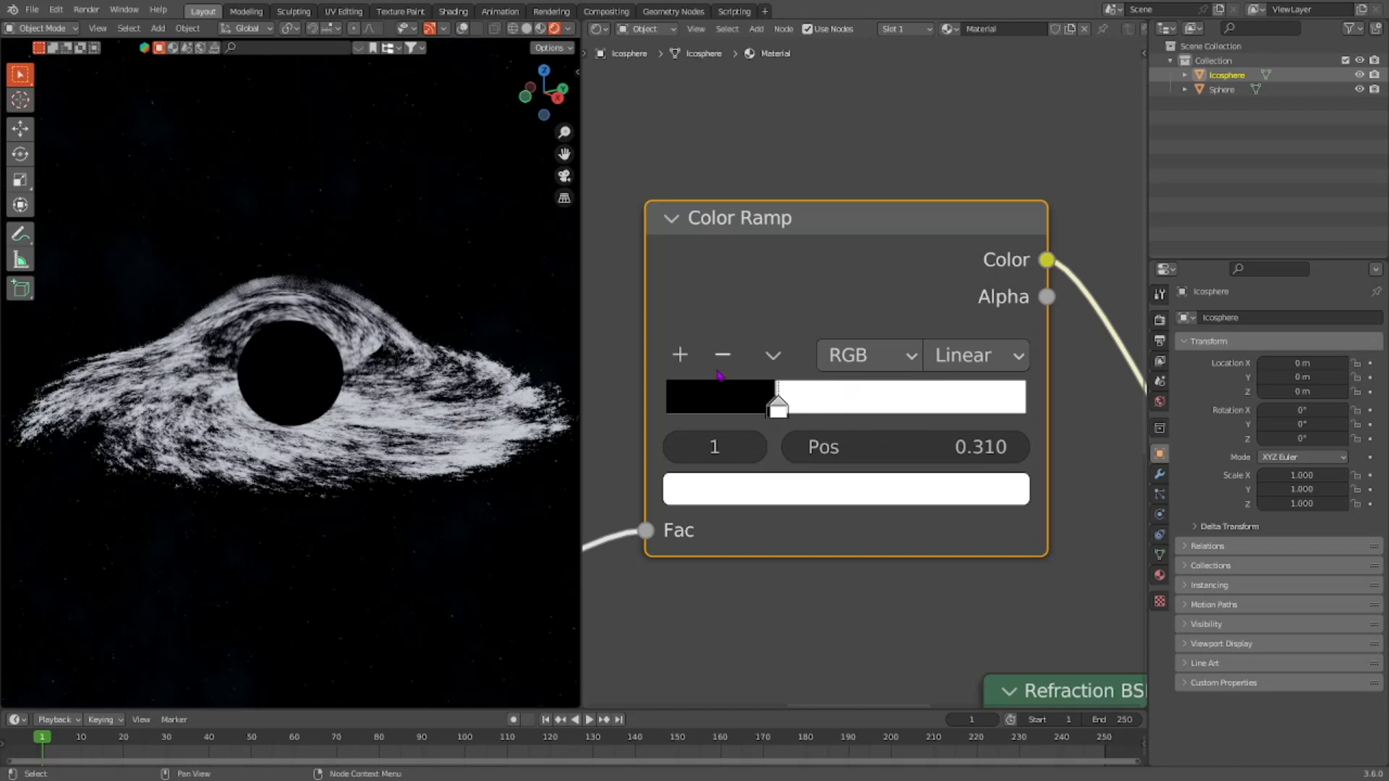
left_click(682, 355)
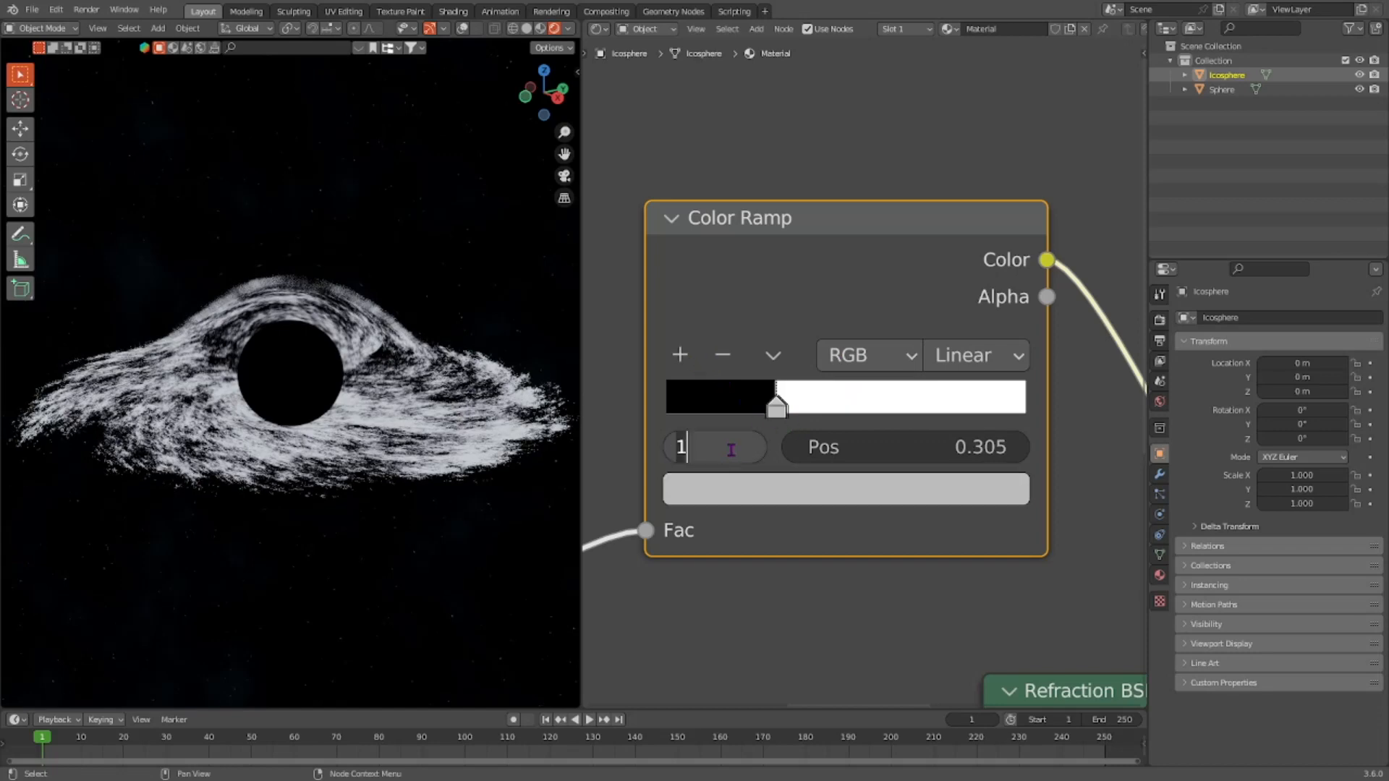
left_click(952, 450)
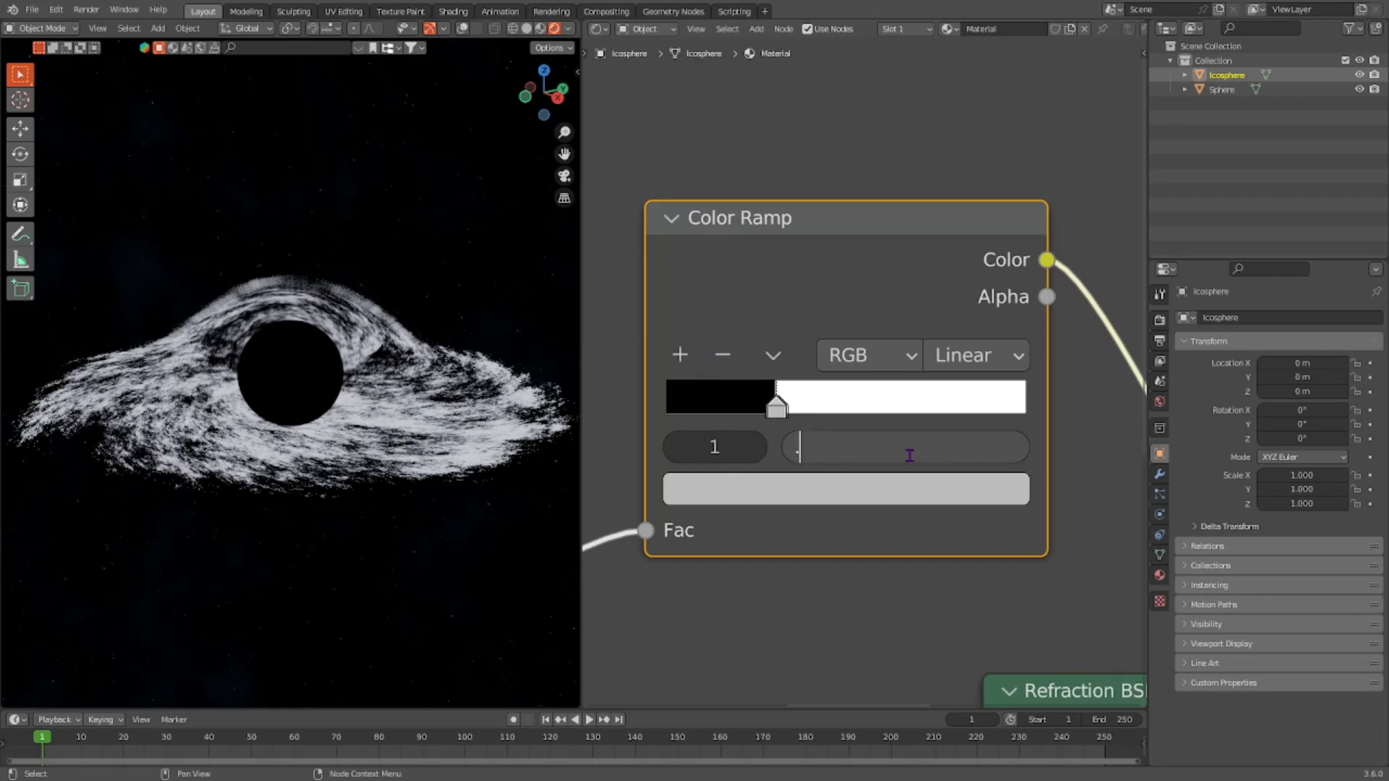
key("Return")
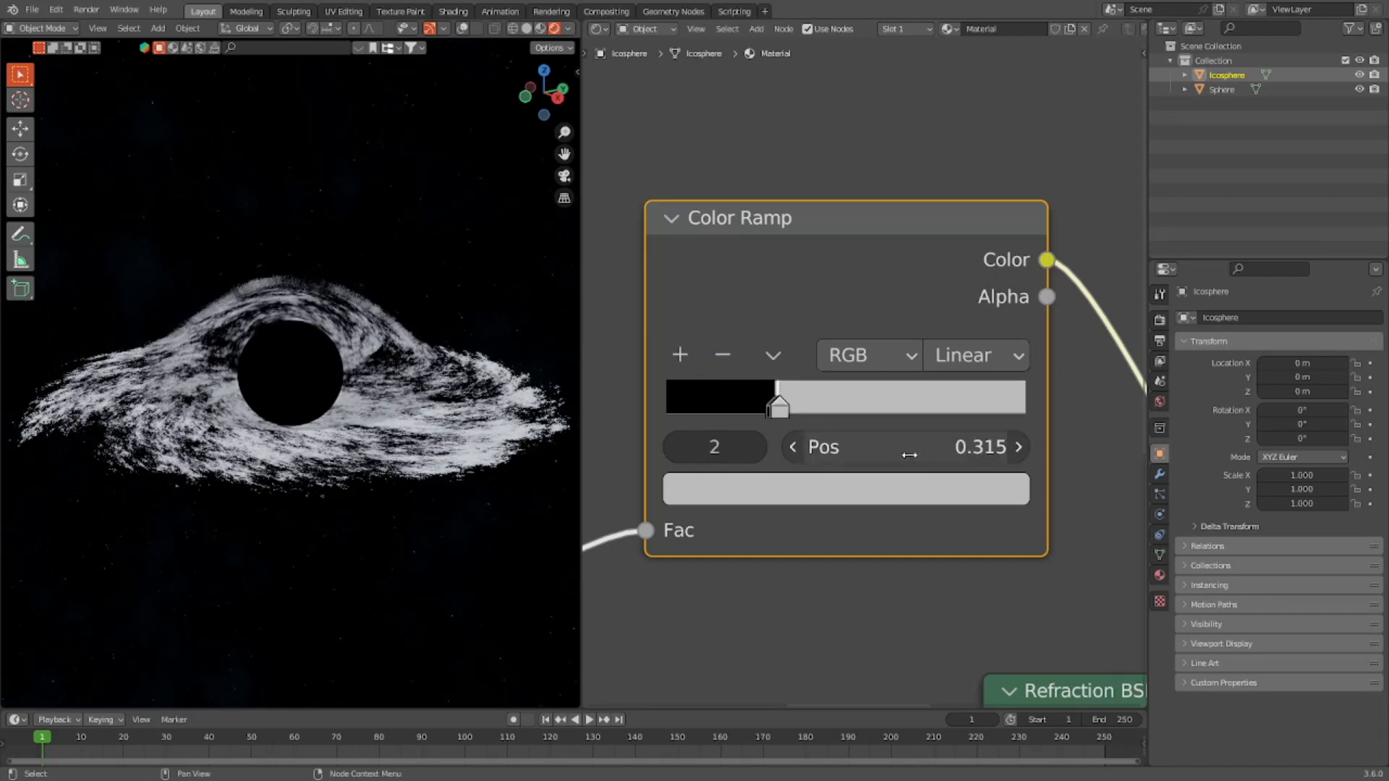
left_click(872, 483)
left_click_drag(848, 437, 694, 437)
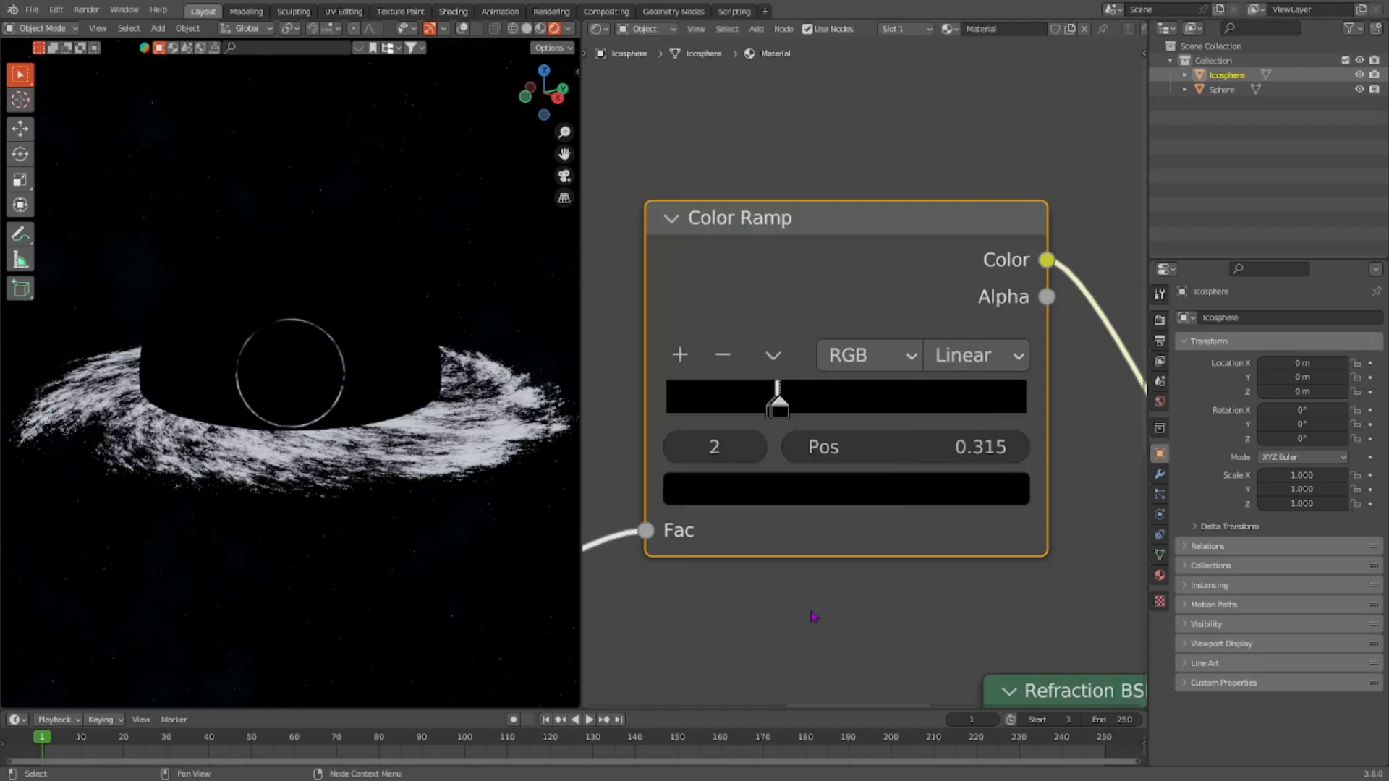
middle_click_drag(484, 423, 763, 395)
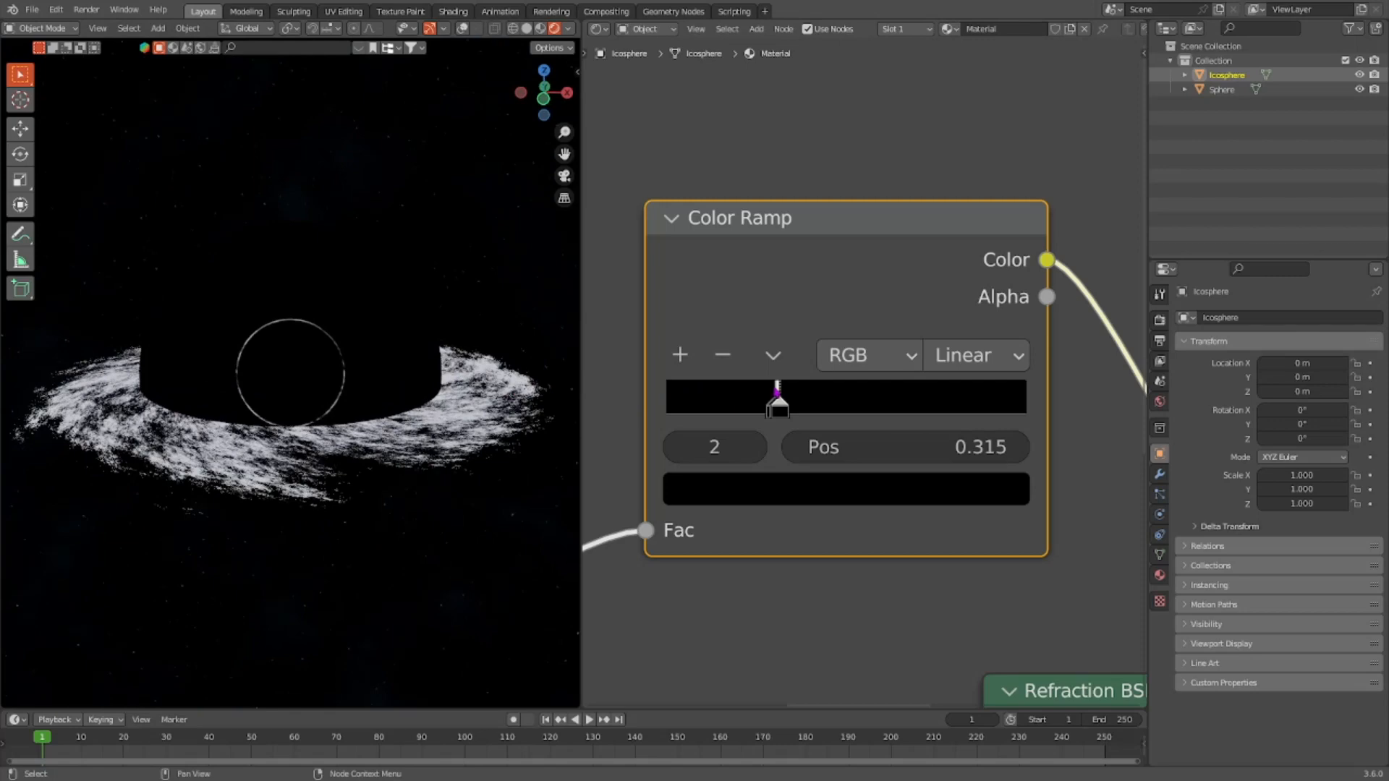
- Add another stop to the ico sphere's Color Ramp, make it white and set its position to 0.5
left_click(678, 362)
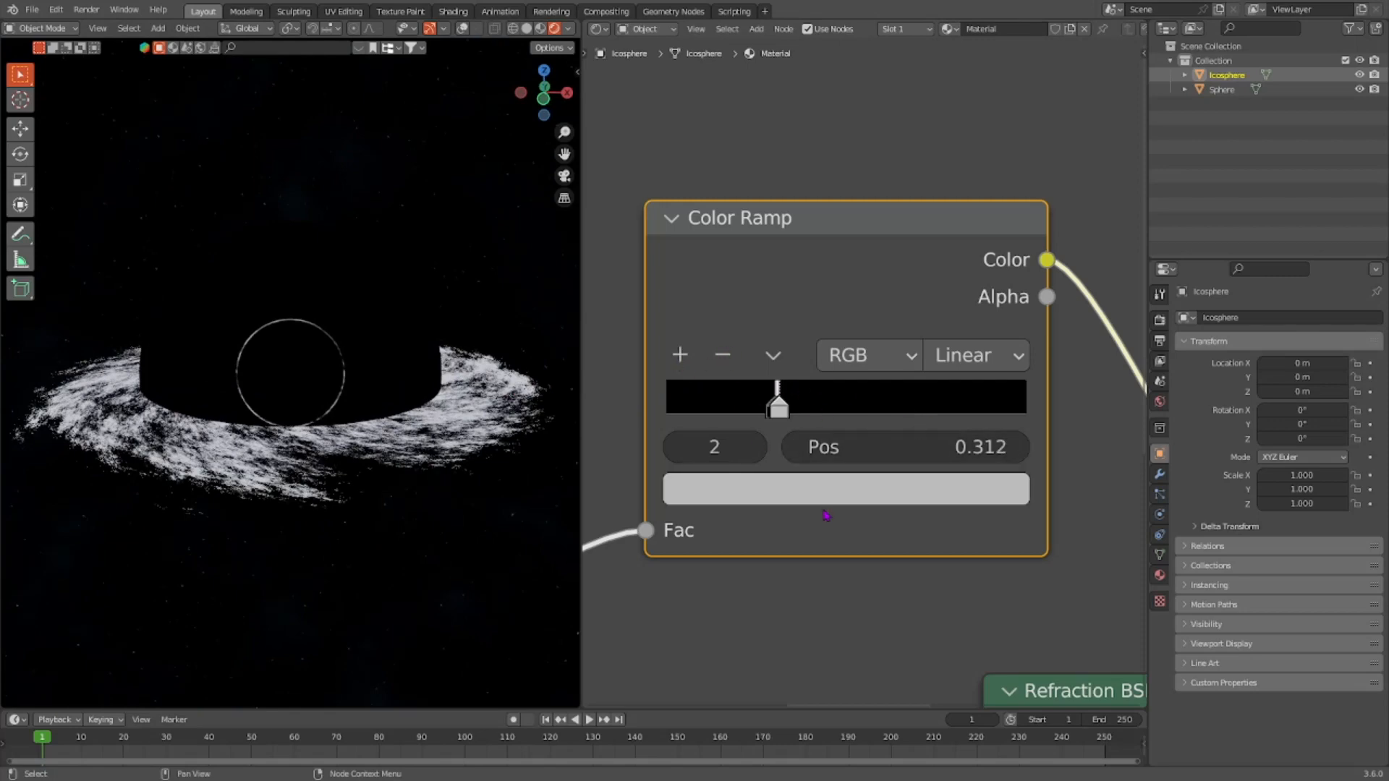
left_click(815, 486)
left_click_drag(810, 427, 915, 461)
left_click_drag(789, 406, 897, 405)
left_click(846, 446)
type(".5")
key("Return")
scroll(487, 387, "up", 5)
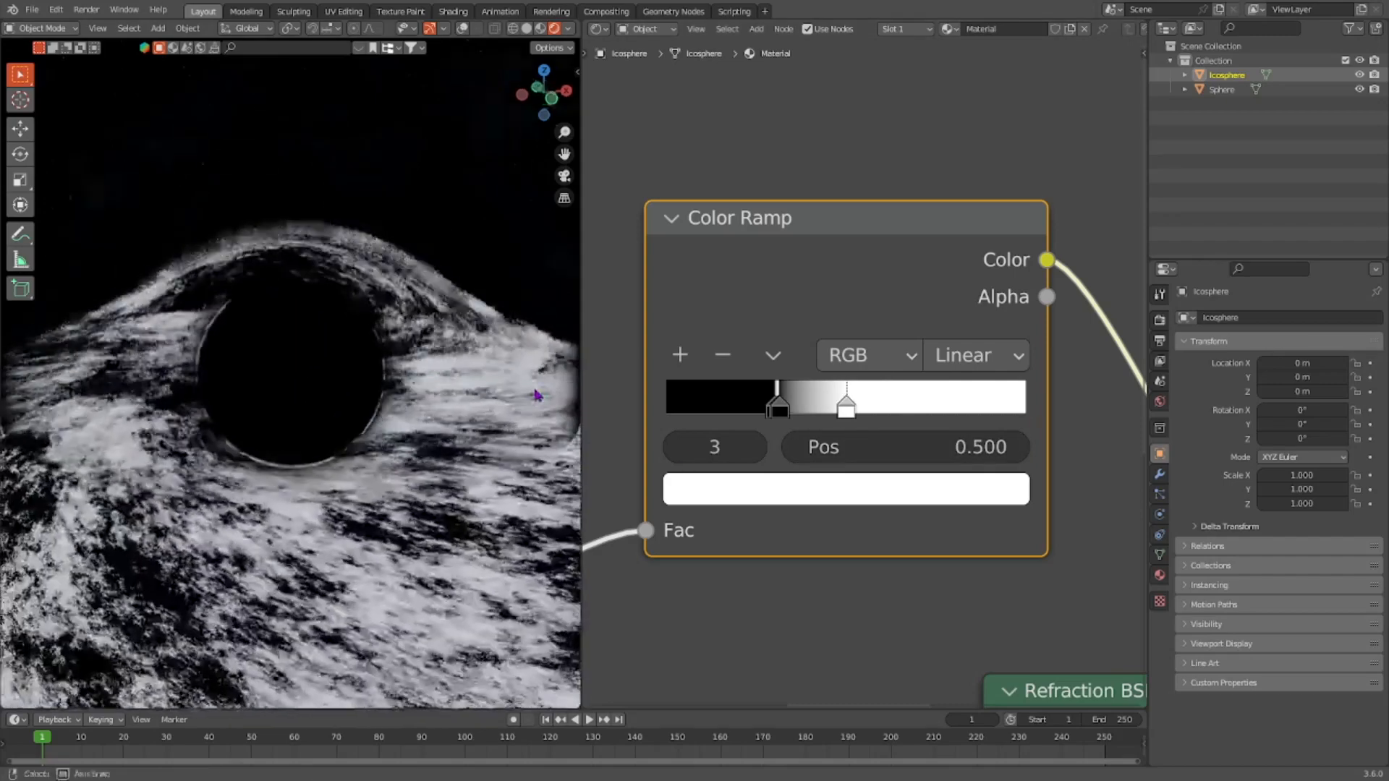
- Add a further black stop to the ico sphere's Color Ramp and set its position to 0.4
left_click(787, 411)
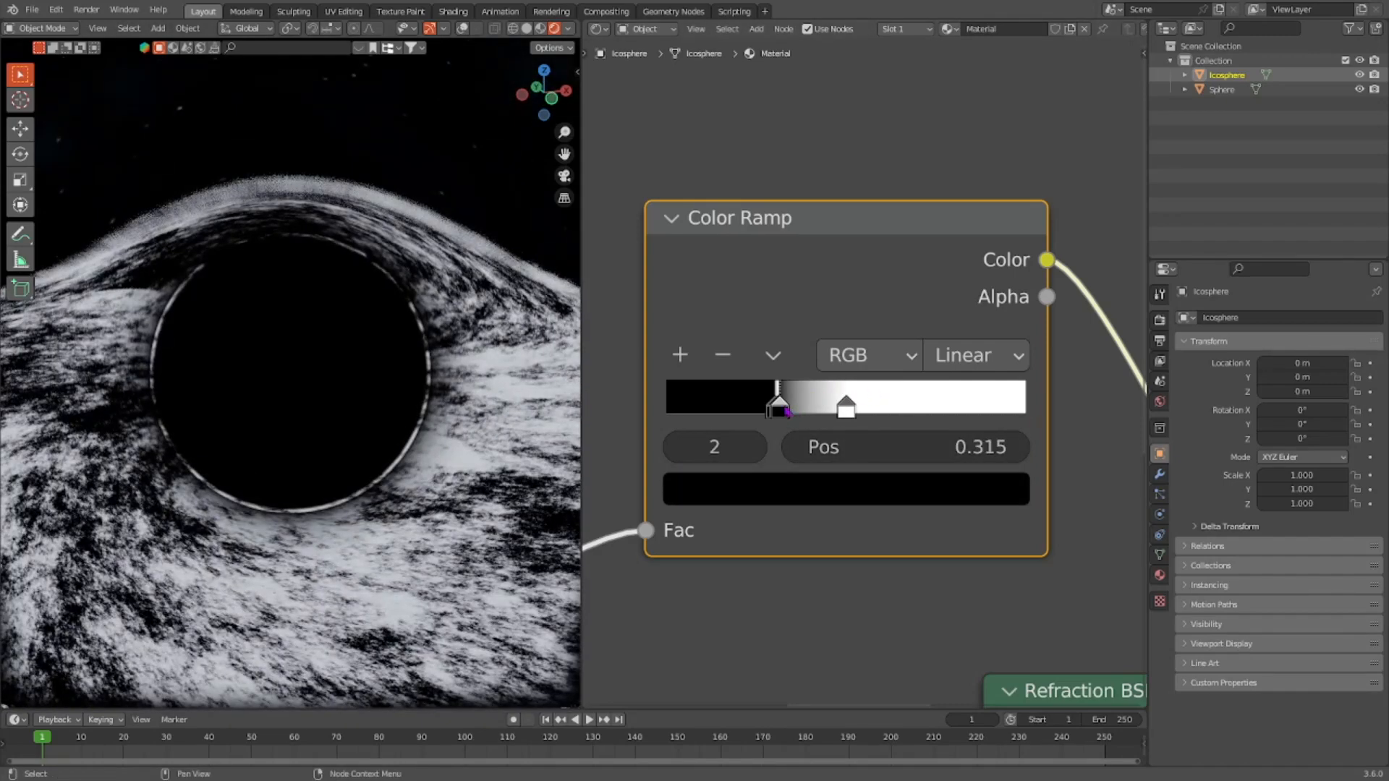
left_click(680, 355)
left_click(787, 483)
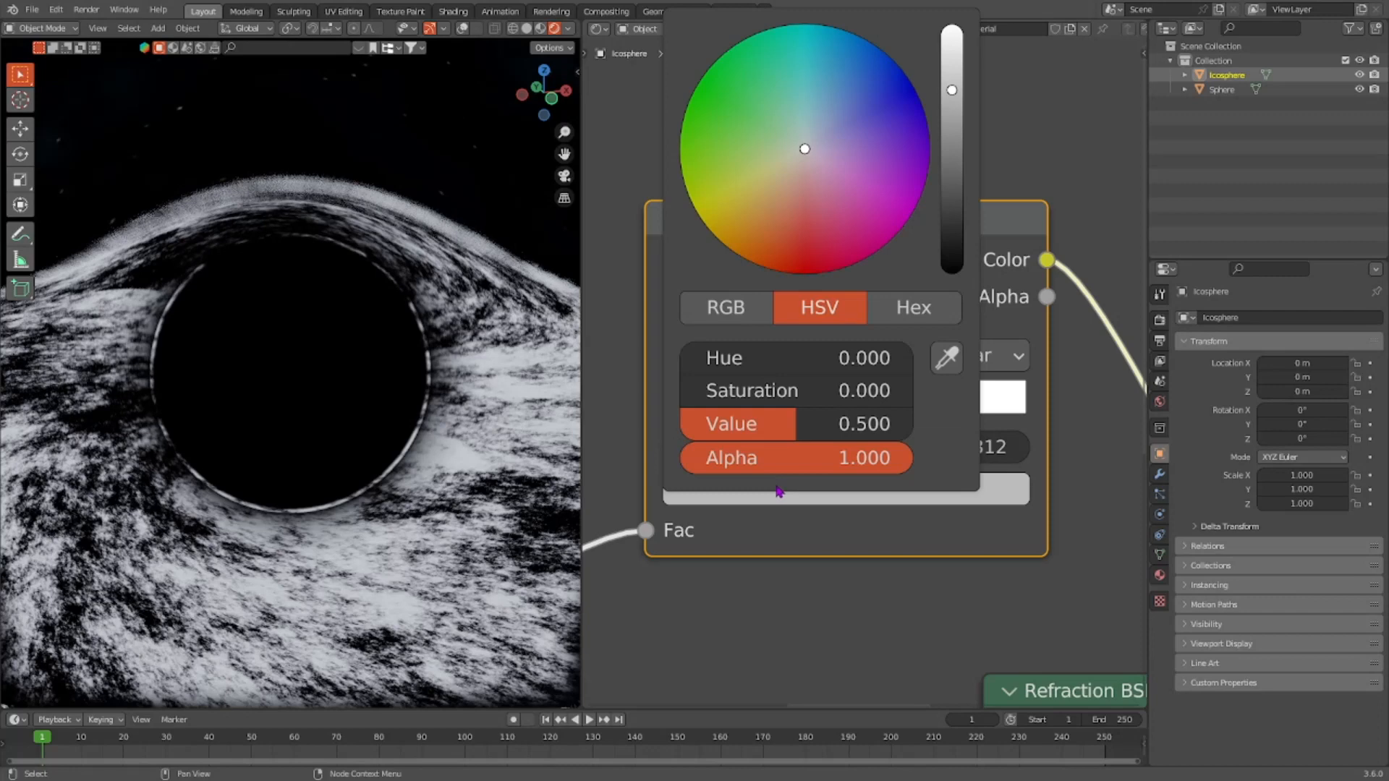
left_click_drag(772, 429, 687, 429)
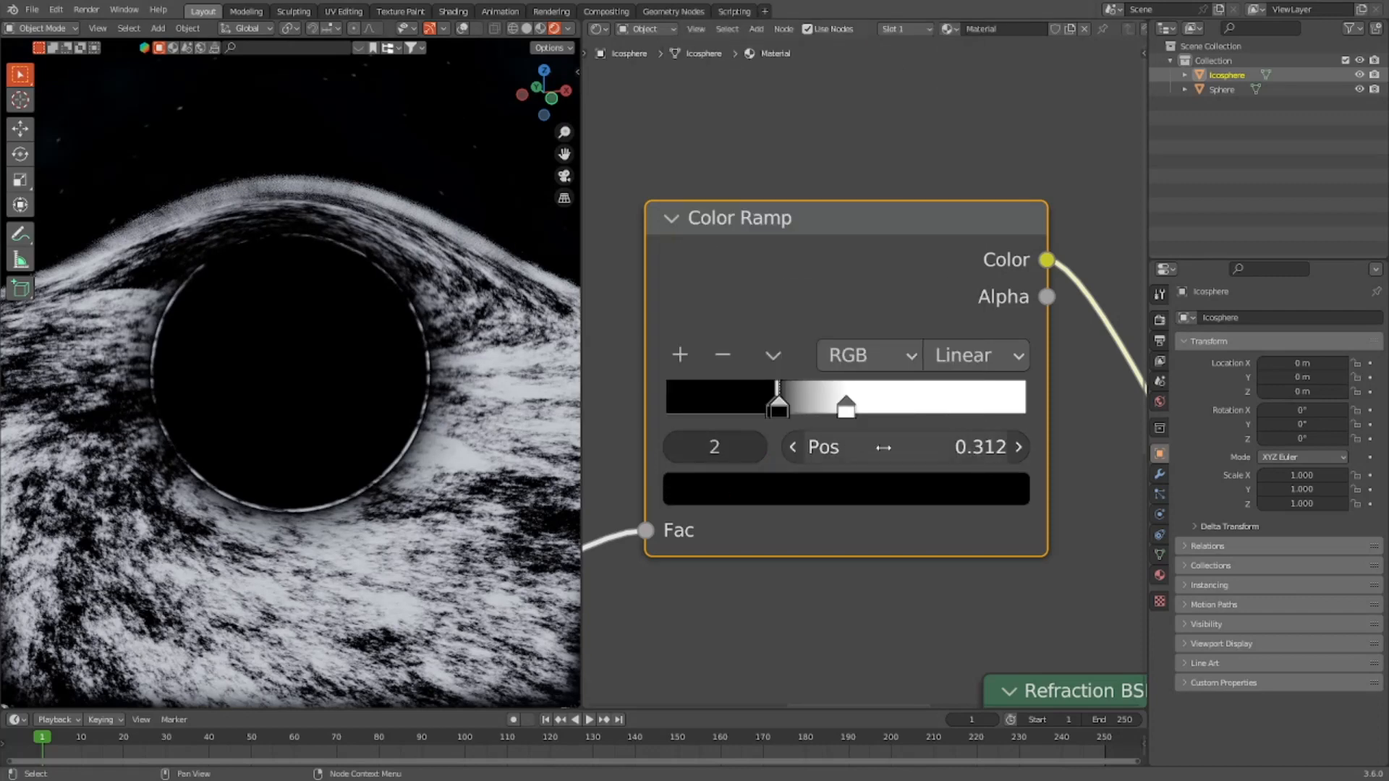
left_click_drag(969, 453, 1012, 453)
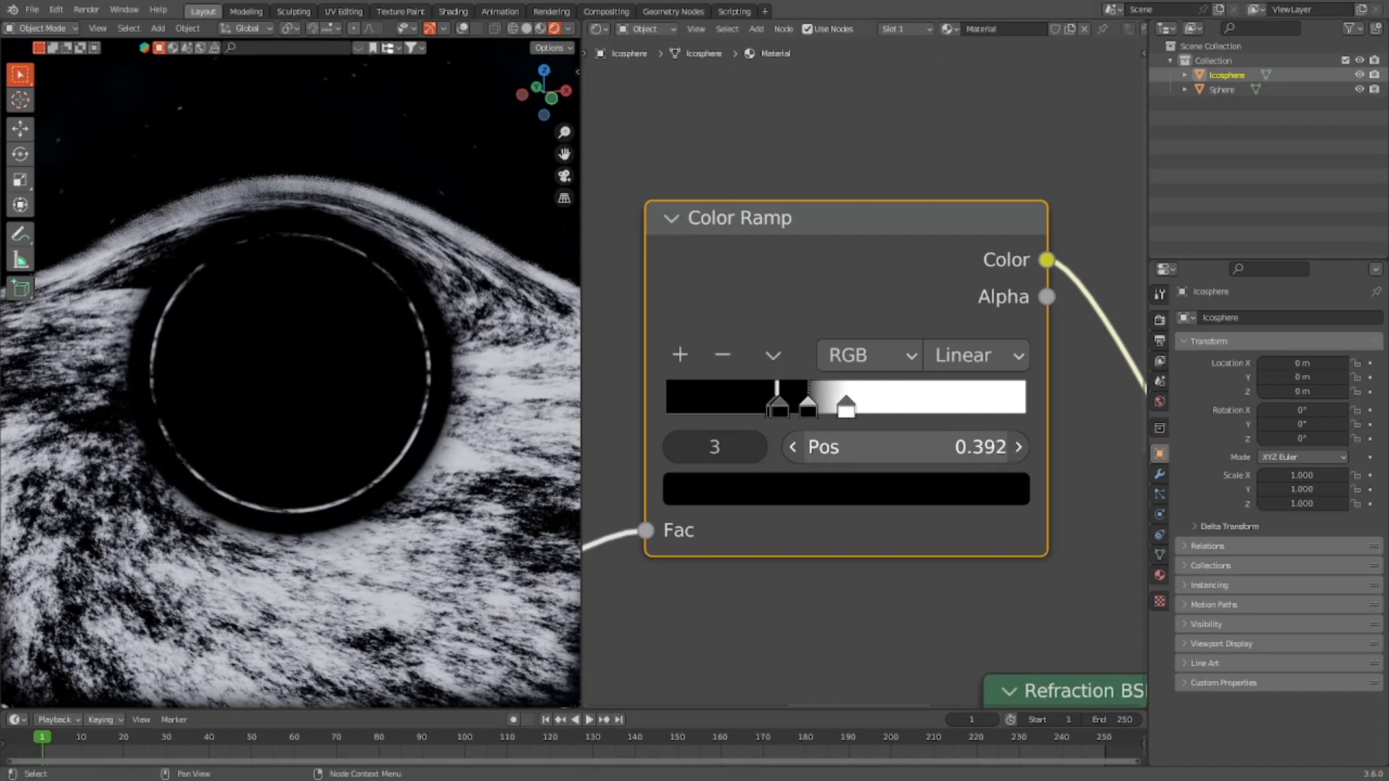
left_click(957, 454)
type(".4")
key("Return")
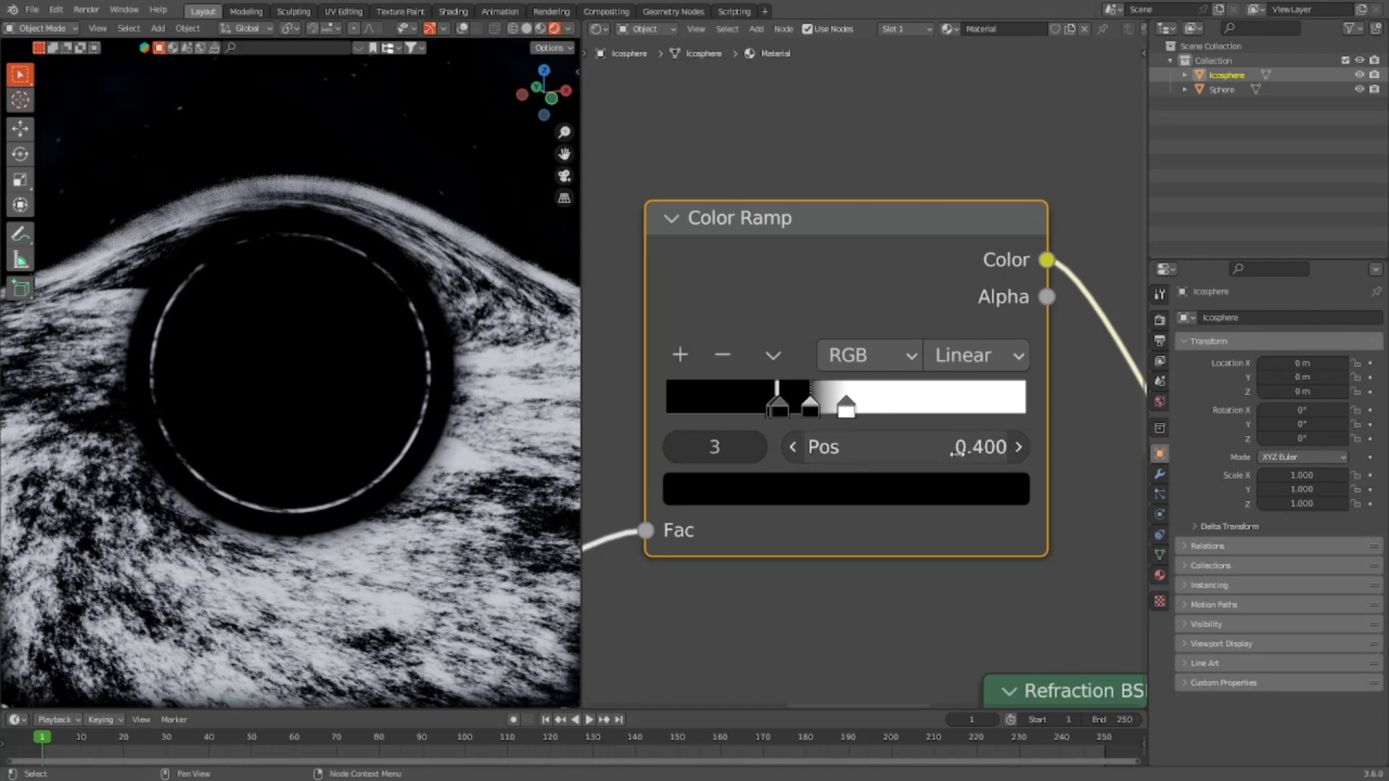
- Set the last black stop's position to 0.350 and check the ring around the black hole
middle_click_drag(408, 361, 380, 461)
left_click(948, 459)
key("Return")
middle_click_drag(405, 506, 442, 327)
scroll(442, 327, "up", 3)
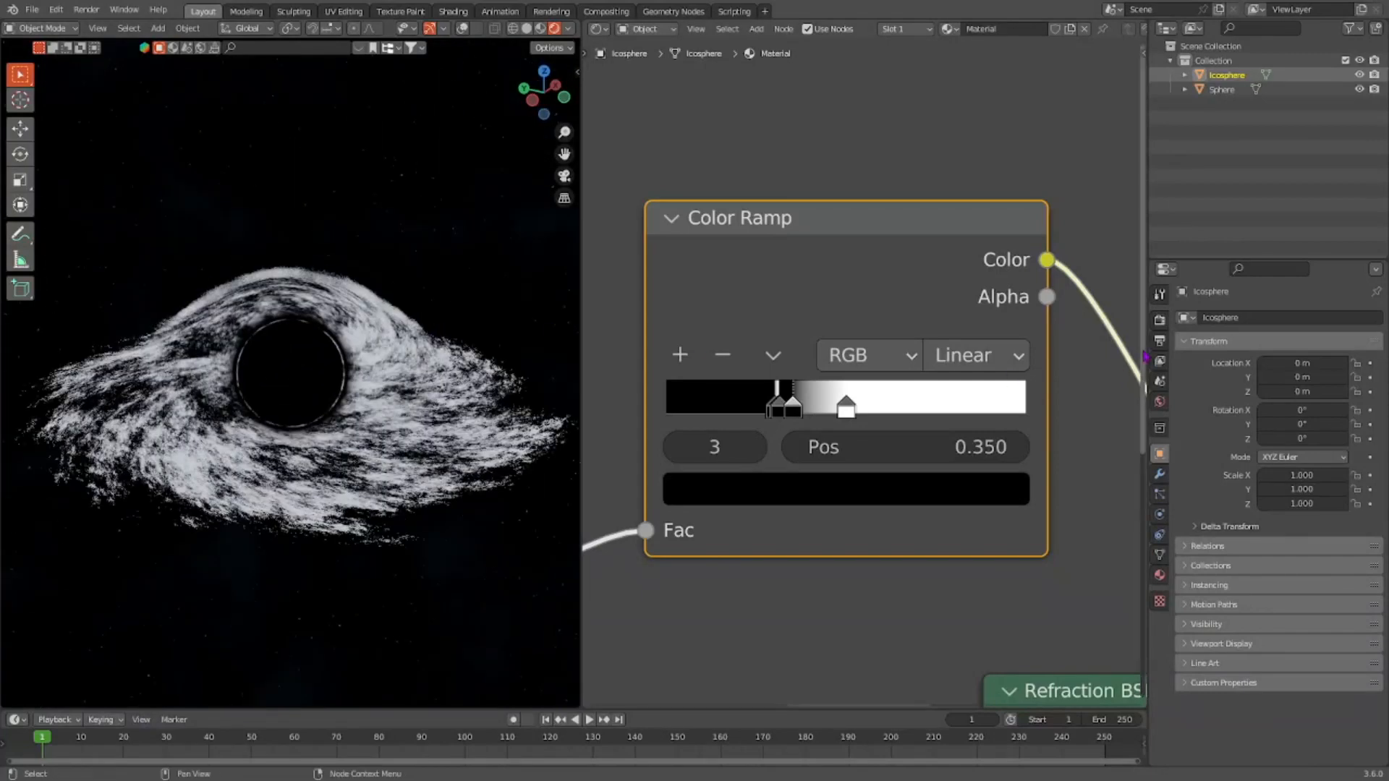
- Enable Bloom in the Eevee render settings
left_click(1159, 320)
left_click(1194, 439)
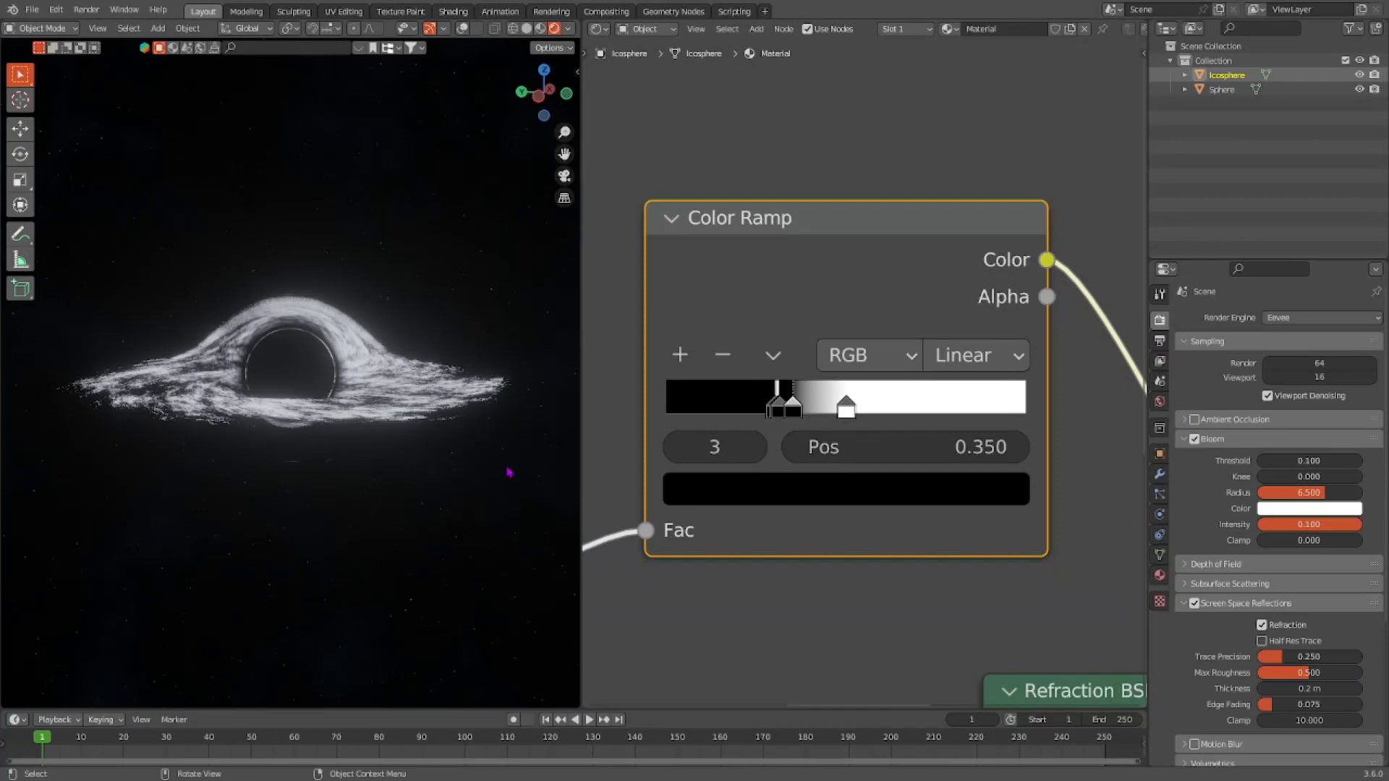
mouse_move(509, 472)
middle_mouse_down()
mouse_move(465, 480)
mouse_move(507, 463)
middle_mouse_up()
- Join the shader editor area into the 3D viewport so the viewport takes its space
right_click(580, 429)
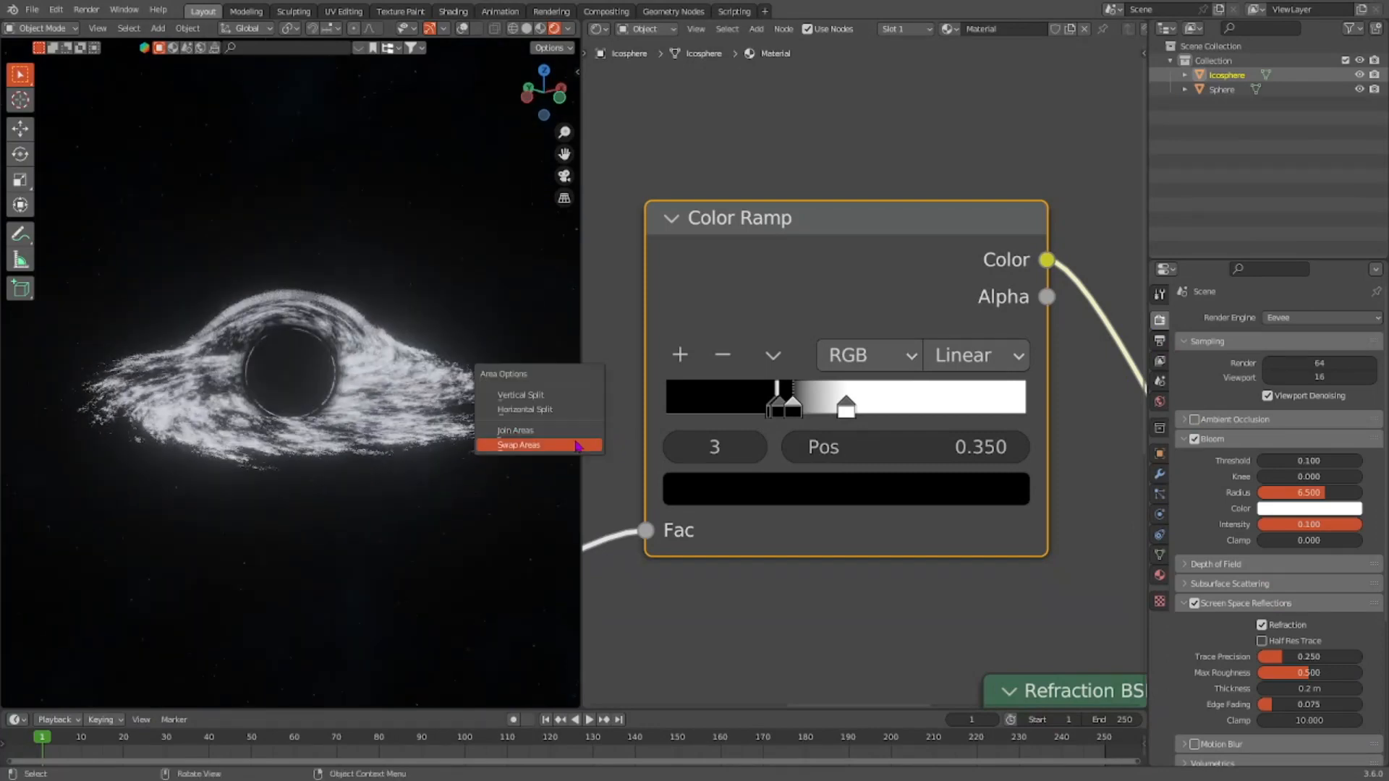
left_click(578, 431)
left_click(651, 437)
- Add a camera and align it to a nearly edge-on view of the black hole
key("shift+a")
mouse_move(685, 447)
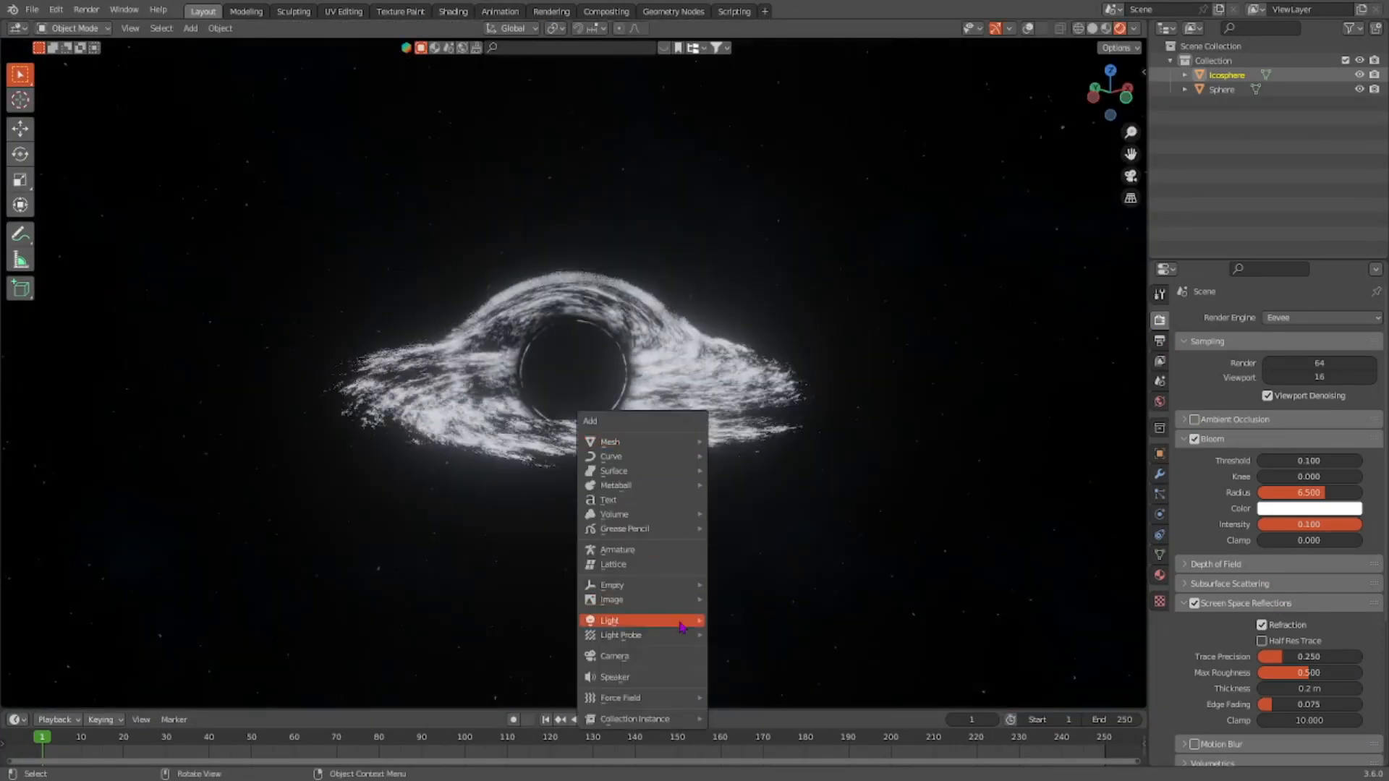
left_click(622, 655)
scroll(681, 590, "down", 1)
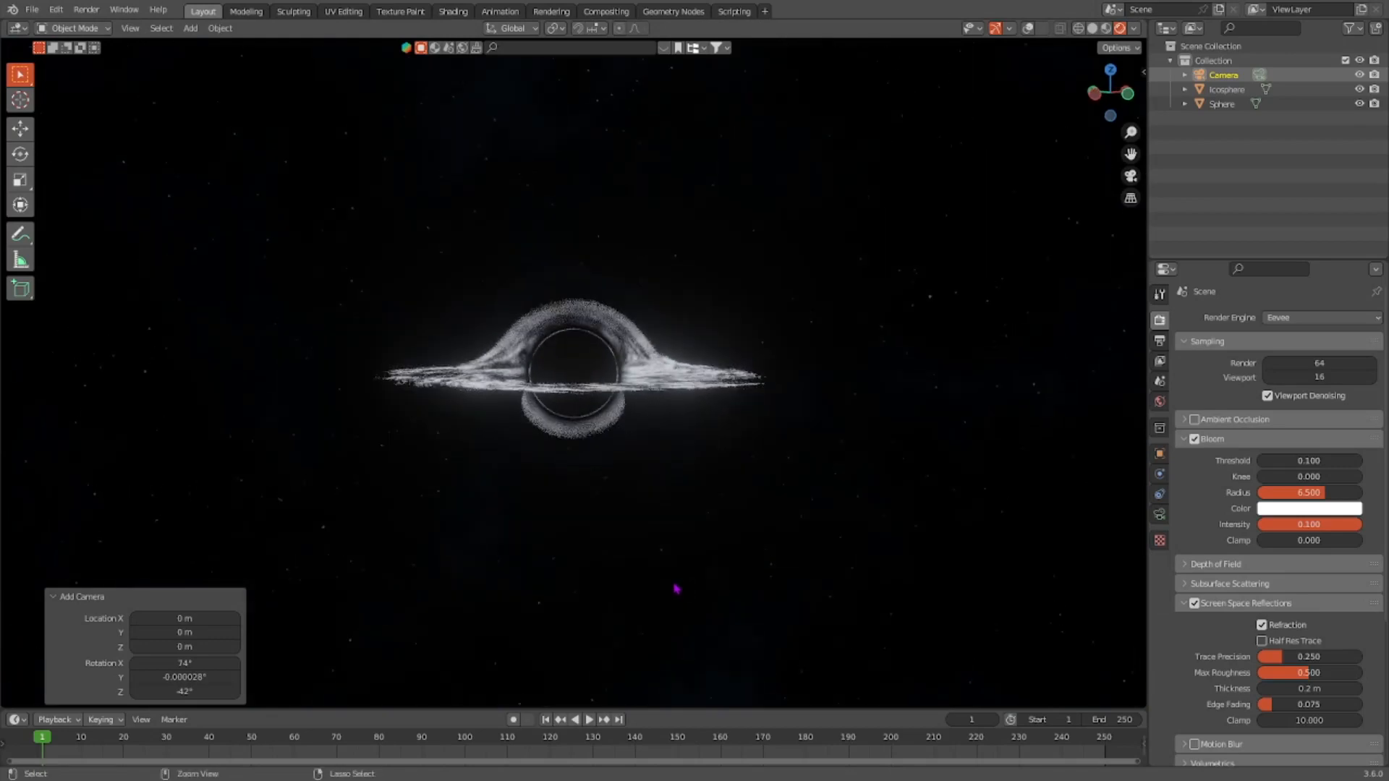
key("ctrl+KP_0")
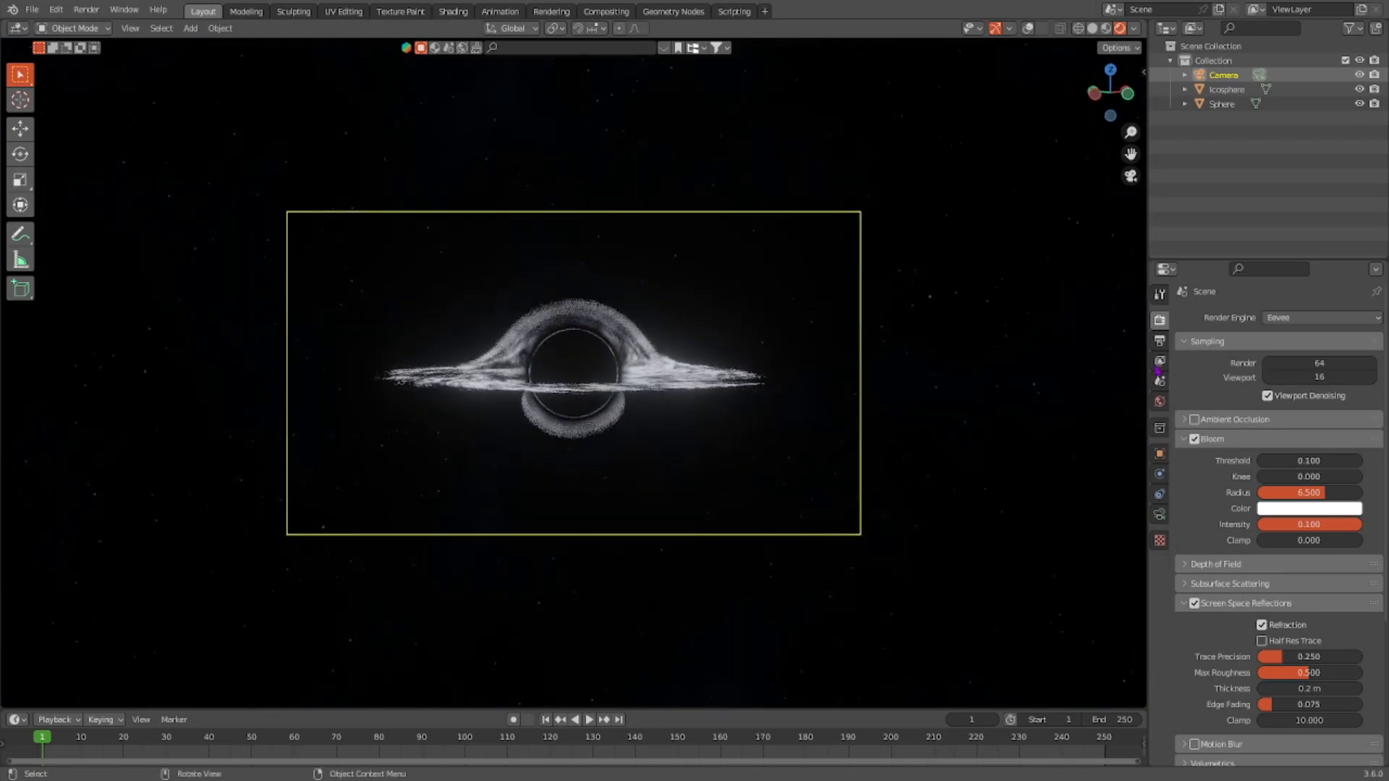
- Select the ico sphere and disc together, rotate them about 16° around the view axis and tilt them with a trackball rotation
left_click(1160, 454)
left_click_drag(427, 298, 773, 435)
scroll(674, 287, "up", 1)
key("r")
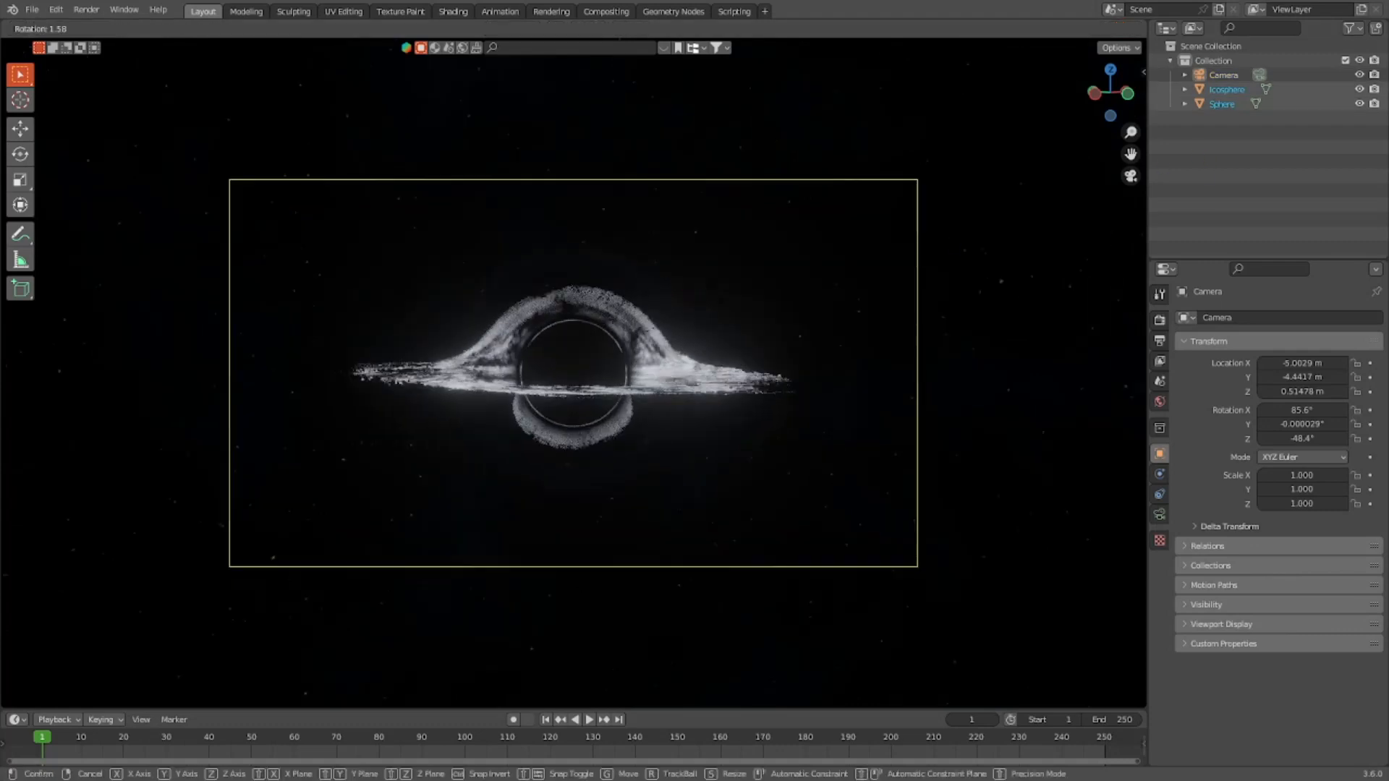
left_click(752, 334)
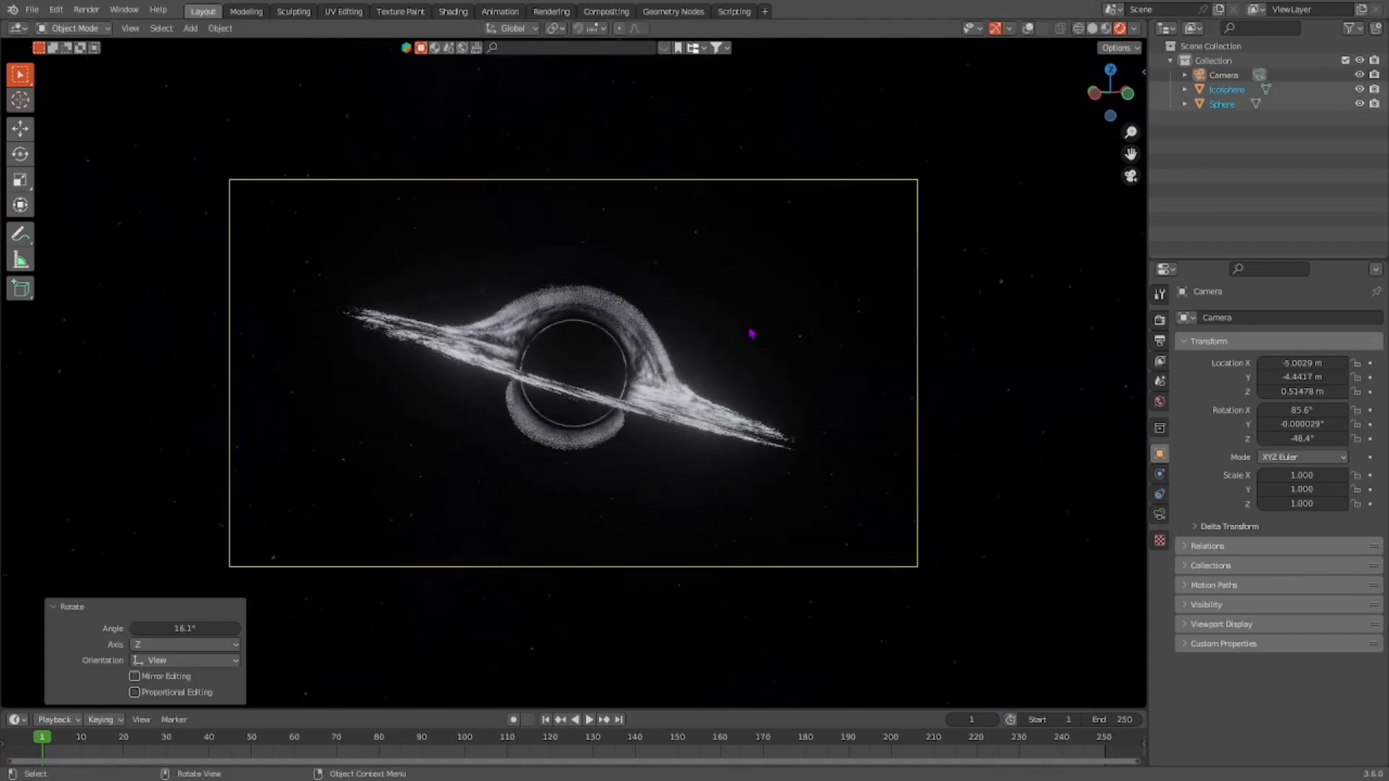
key("r")
key("r")
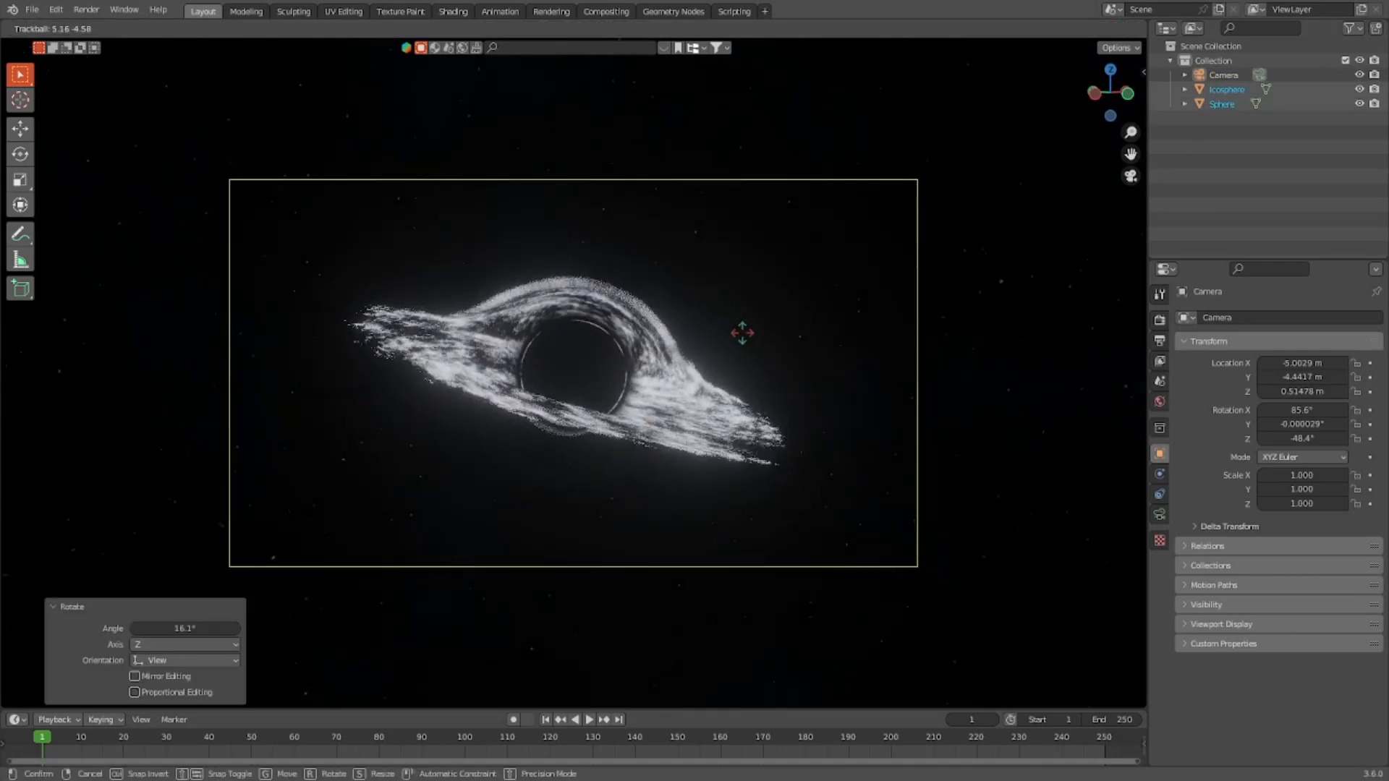
left_click(746, 340)
- Render the current frame from the camera
left_click(1022, 382)
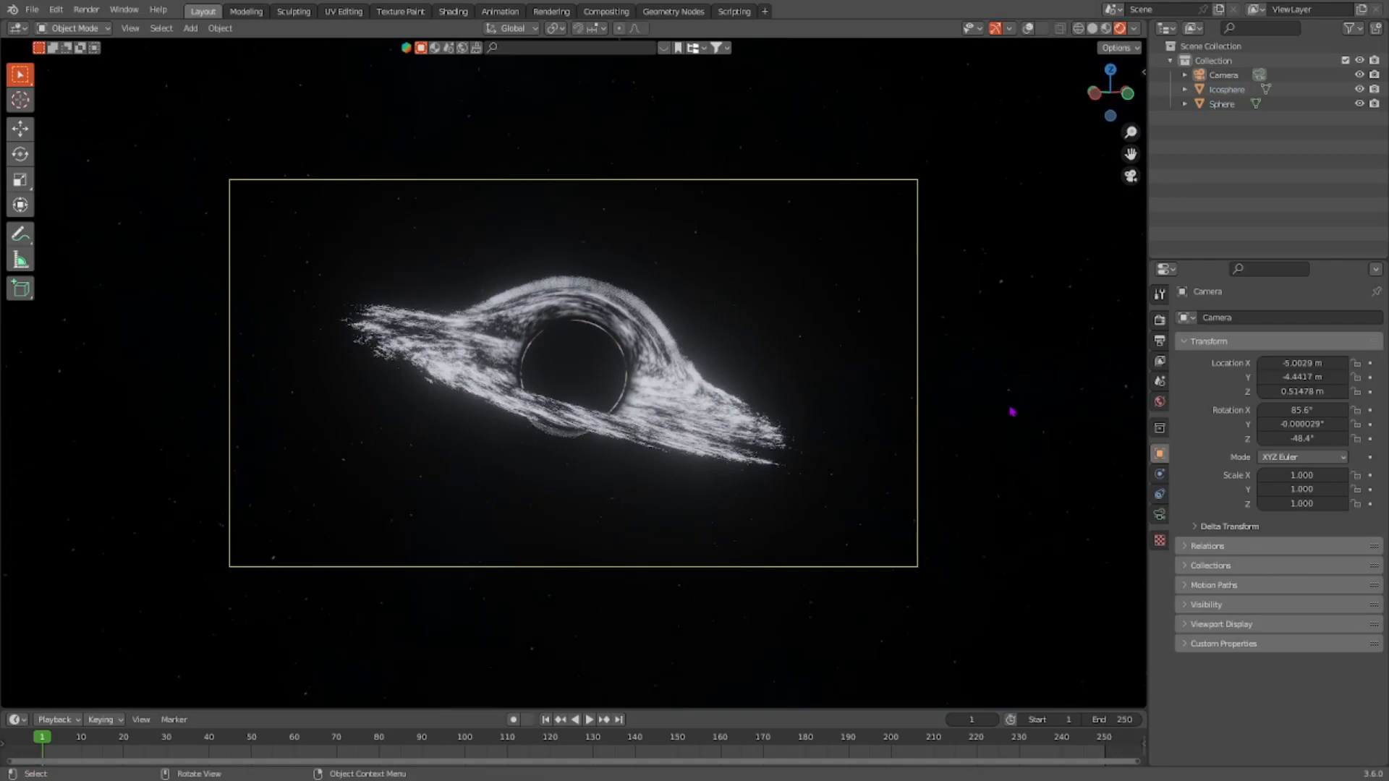
key("F12")
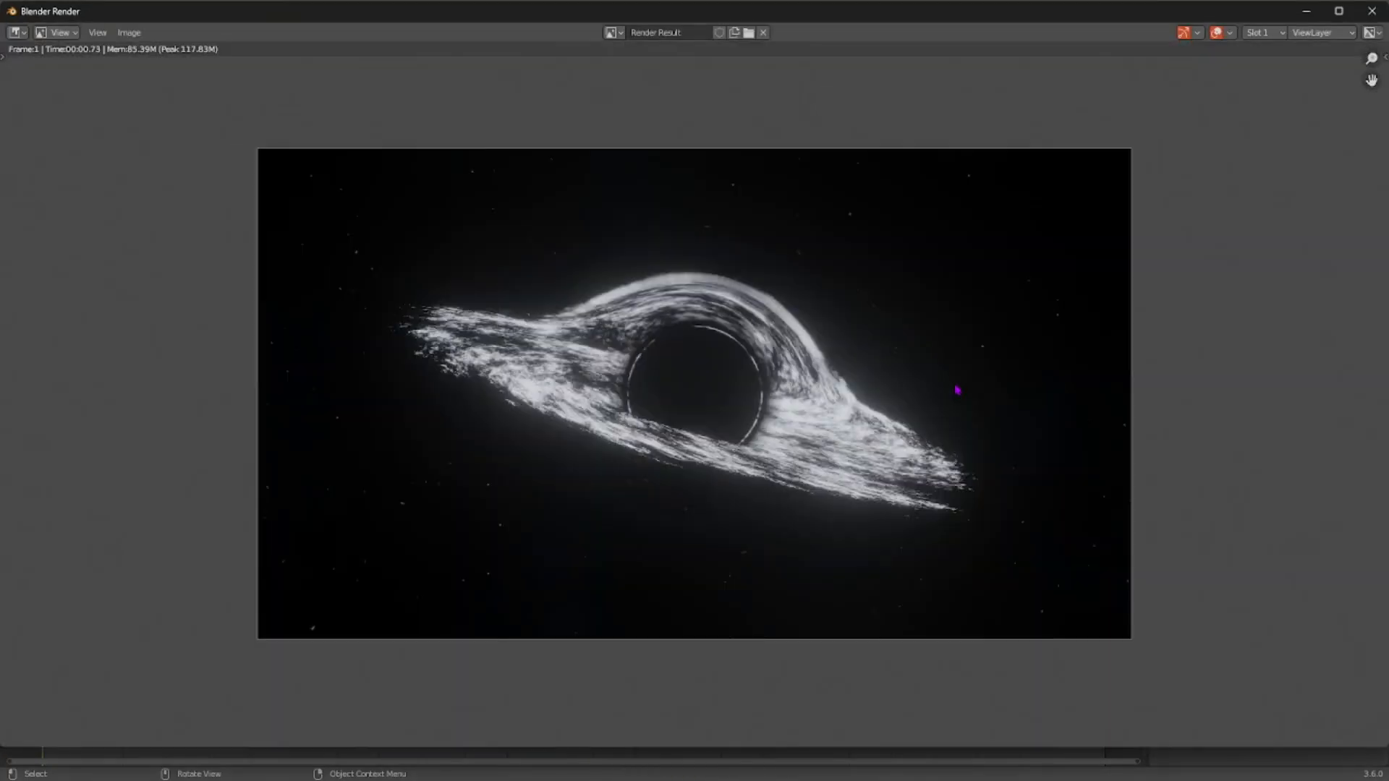